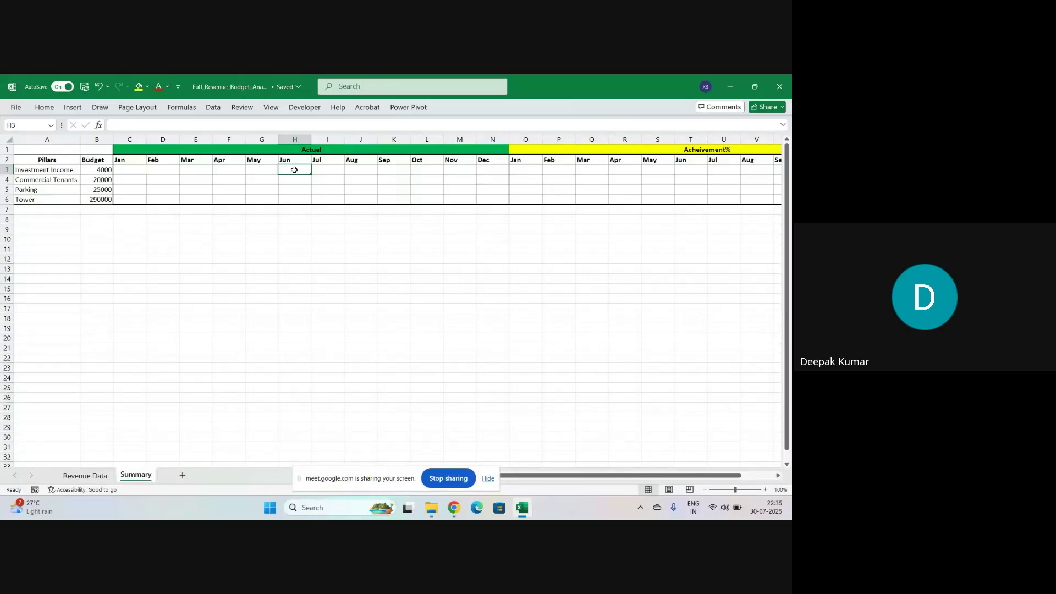
- Review the pillar names listed on the Summary sheet, from Investment Income to Tower
key(ctrl+Left)
key(ctrl+Left)
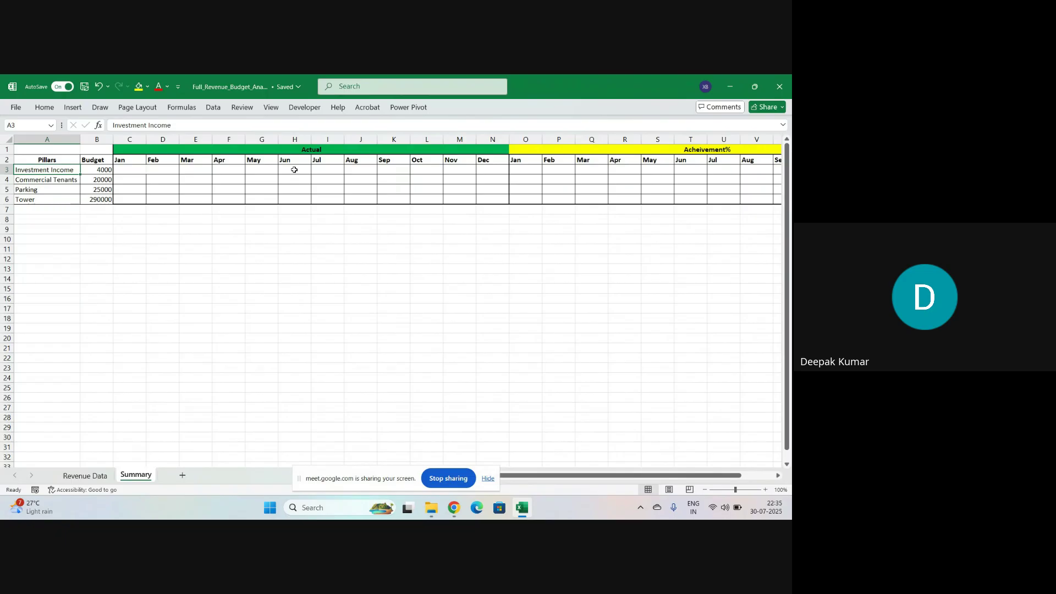
key(ctrl+shift+Down)
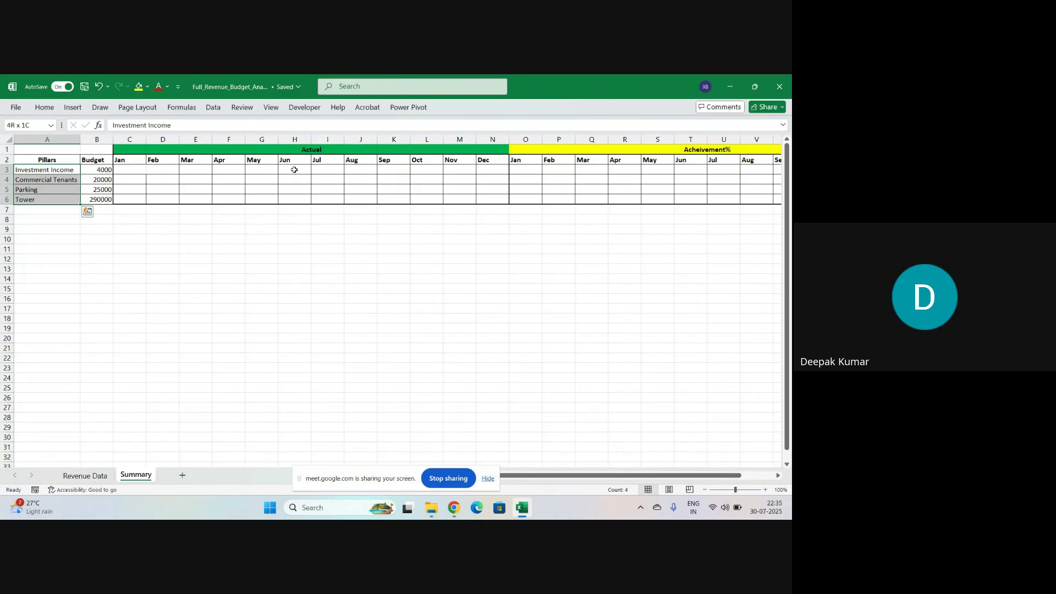
key(Down)
key(Down)
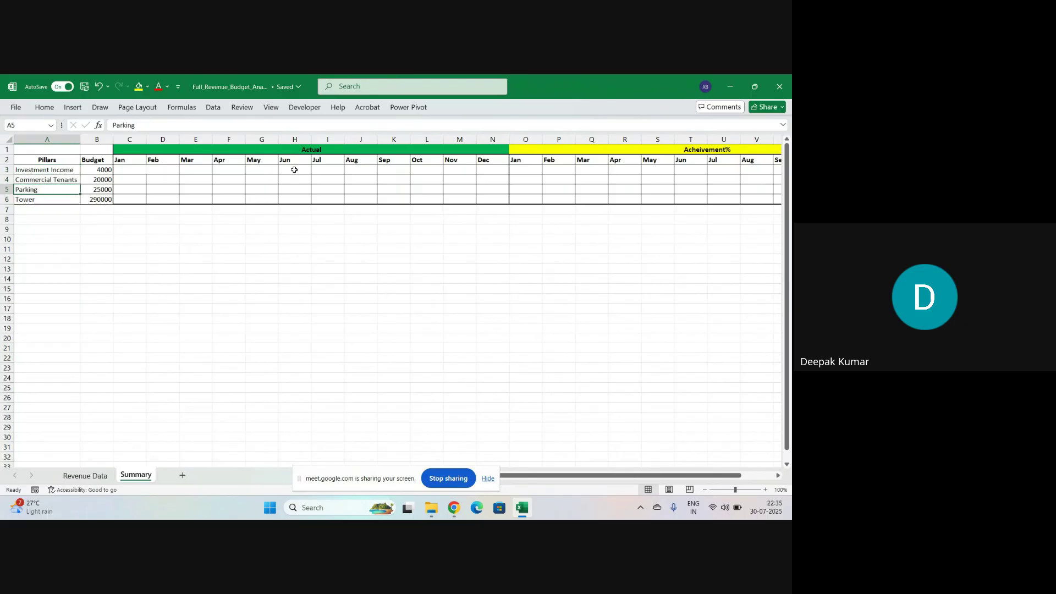
key(Down)
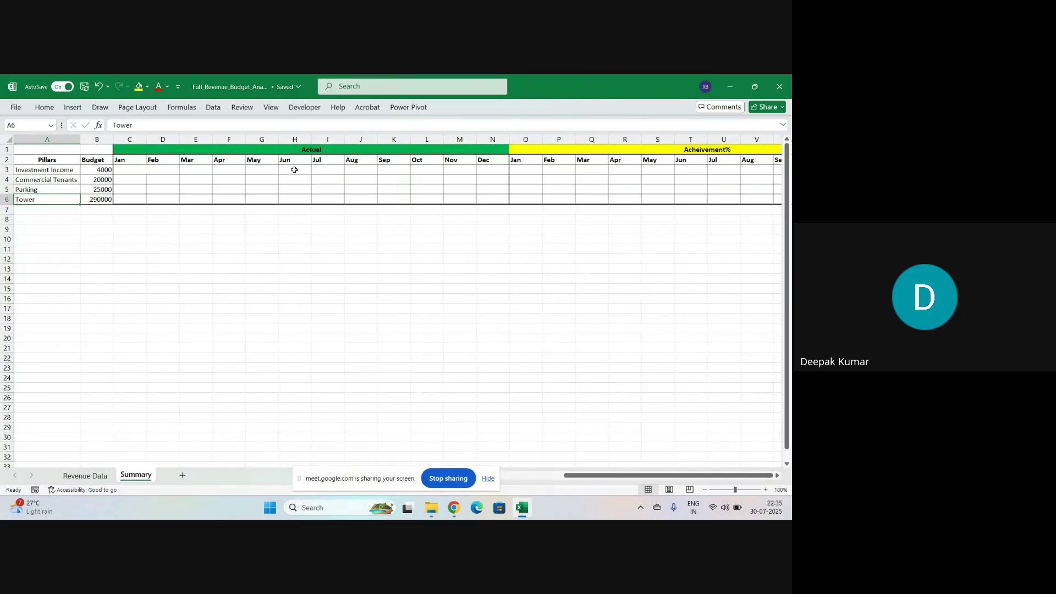
- On the Revenue Data sheet, remove the green fill from the Investment Income Actual and Investment Income Budgeted headers
key(ctrl+Page_Up)
key(Right)
key(Left)
key(Left)
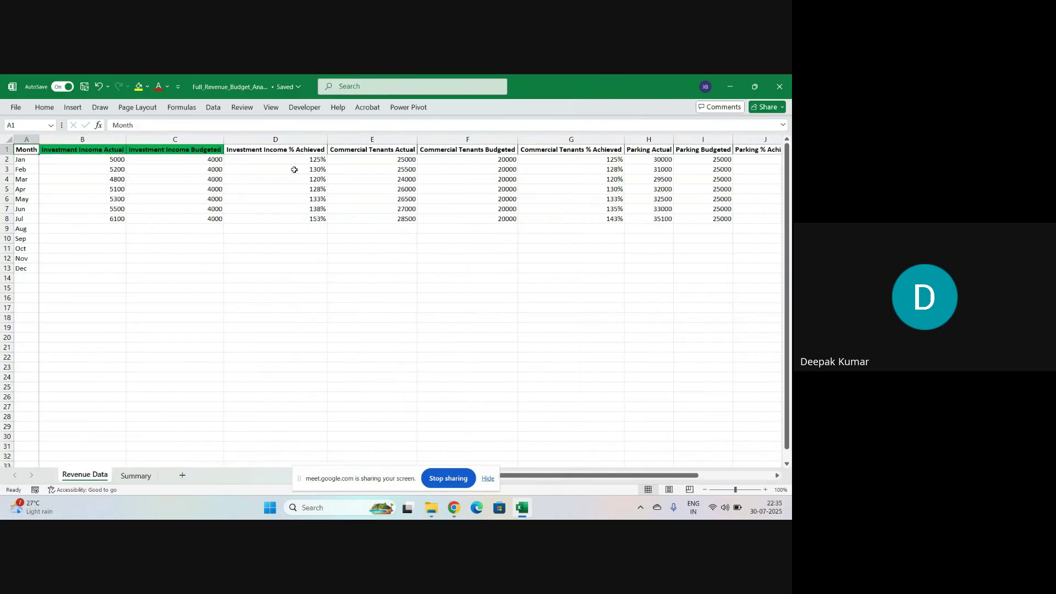
key(Right)
key(shift+Right)
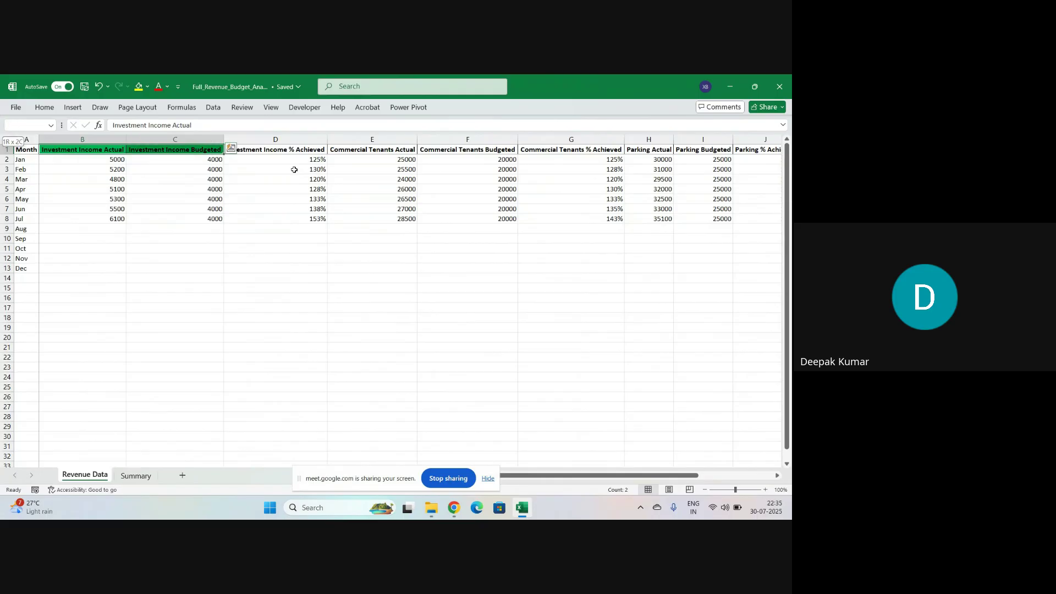
key(alt+h)
key(h)
key(n)
key(Down)
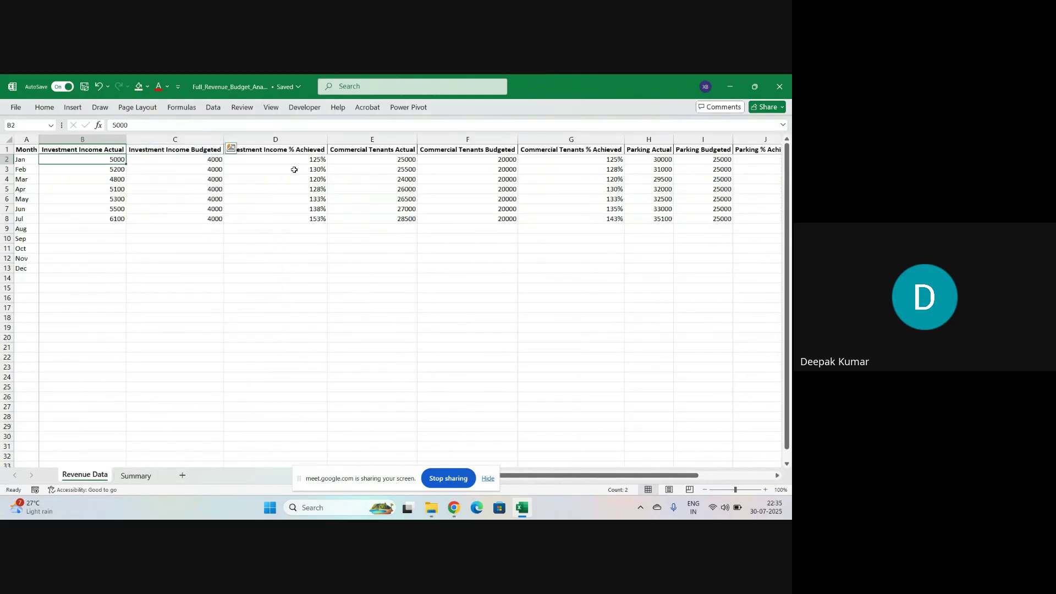
- Examine the Actual, Budgeted and % Achieved columns for Investment Income and Commercial Tenants
key(Up)
key(ctrl+space)
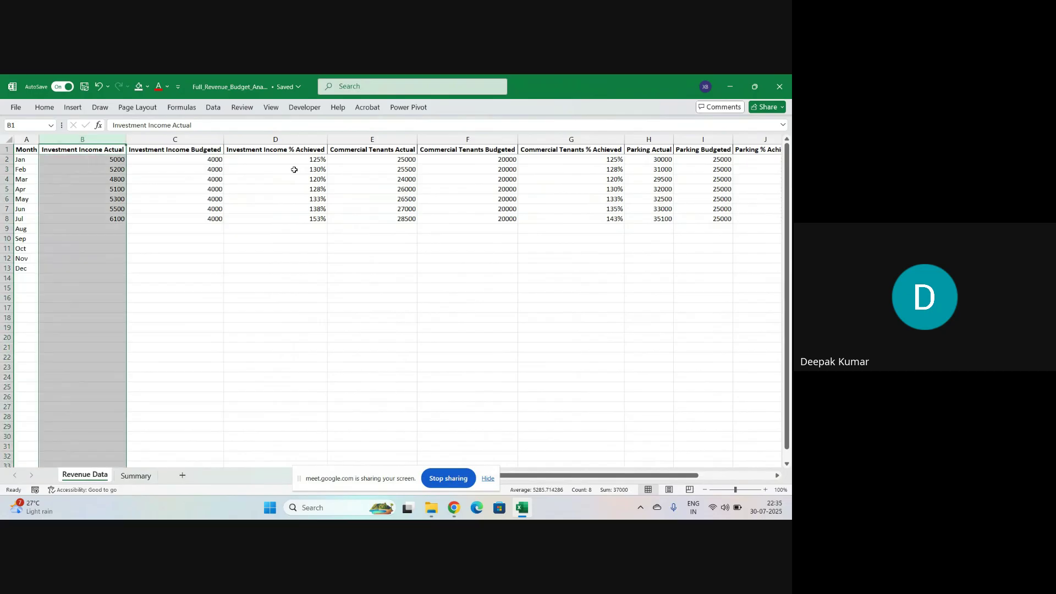
key(Right)
key(ctrl+space)
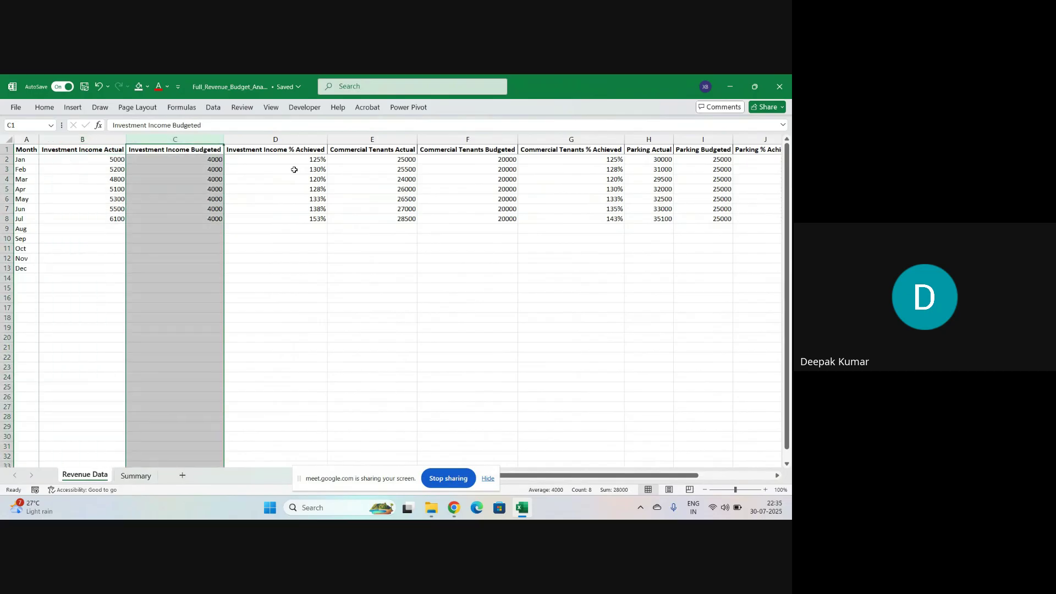
key(Right)
key(ctrl+space)
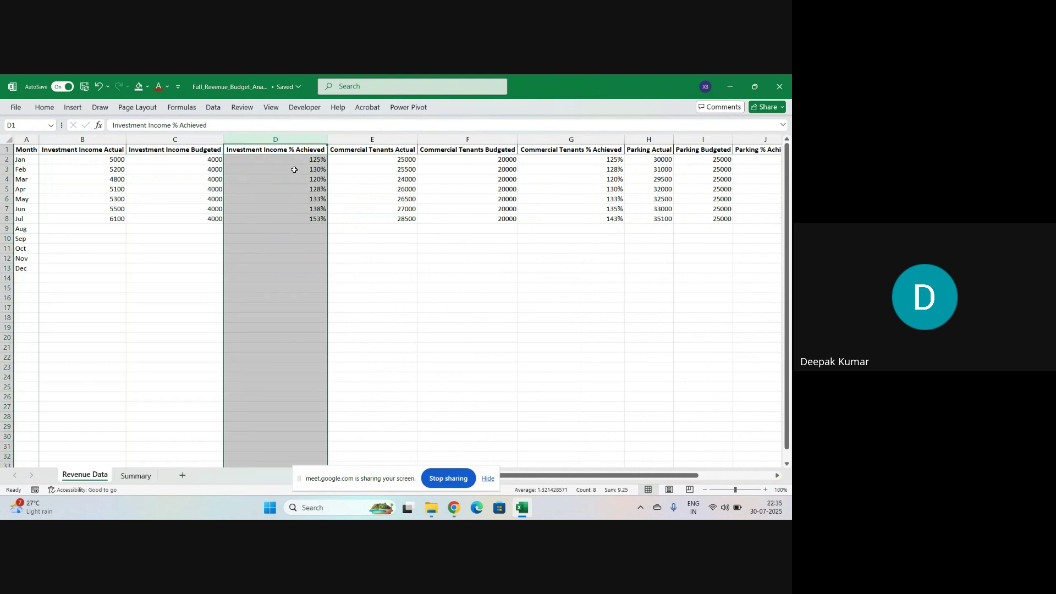
key(Right)
key(ctrl+space)
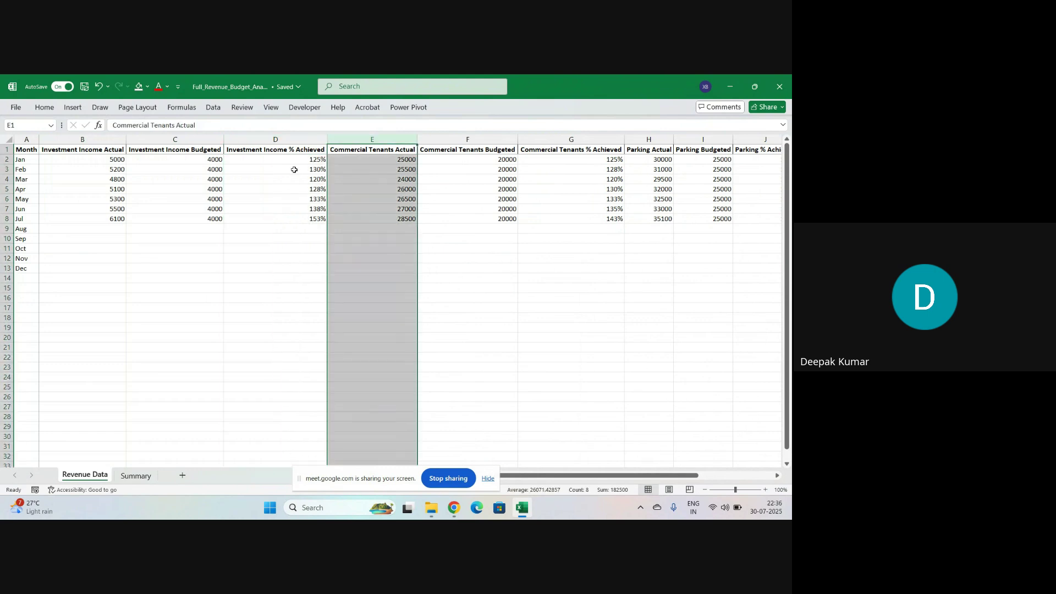
key(Right)
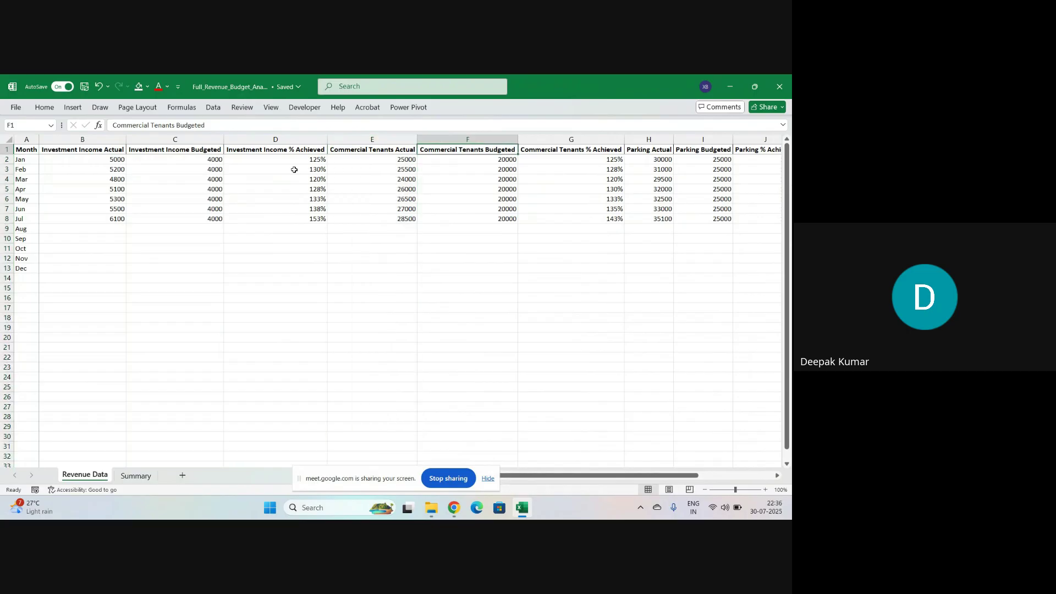
key(ctrl+space)
key(Right)
key(ctrl+space)
- Examine the Actual, Budgeted and % Achieved columns for Parking and Tower
key(Right)
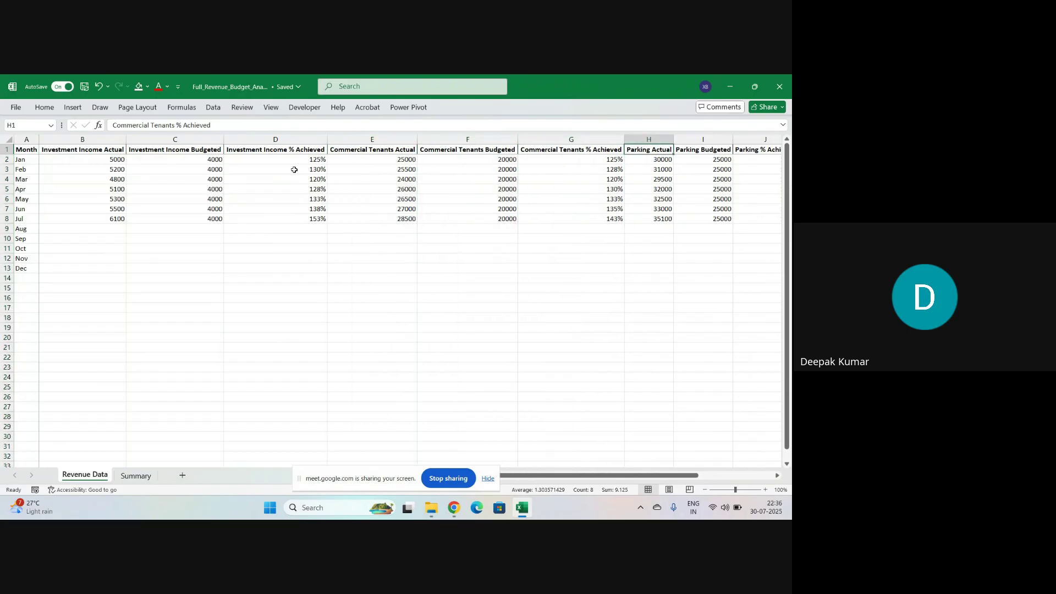
key(ctrl+space)
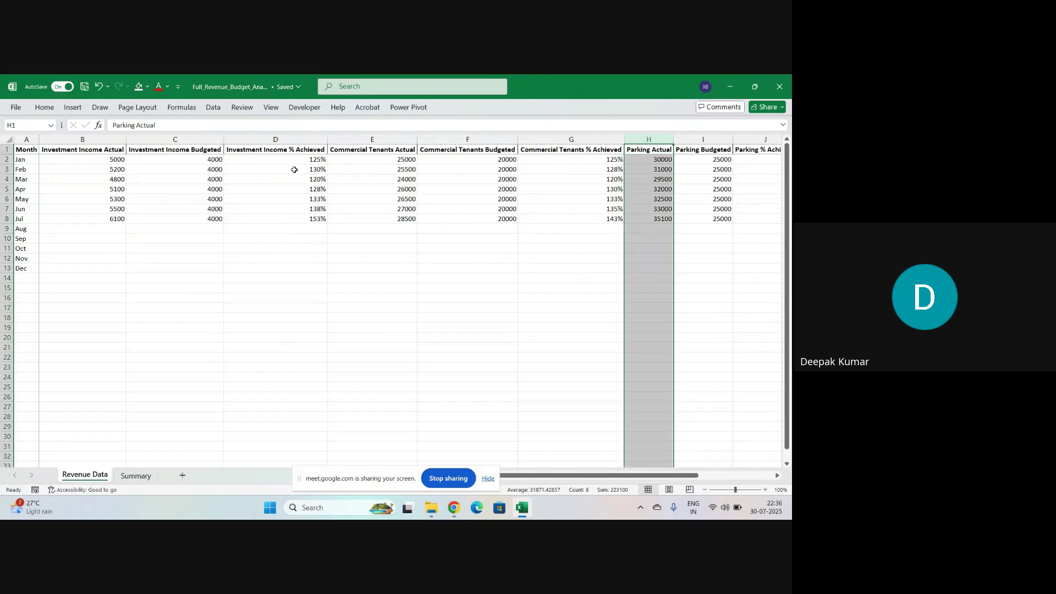
key(Right)
key(ctrl+space)
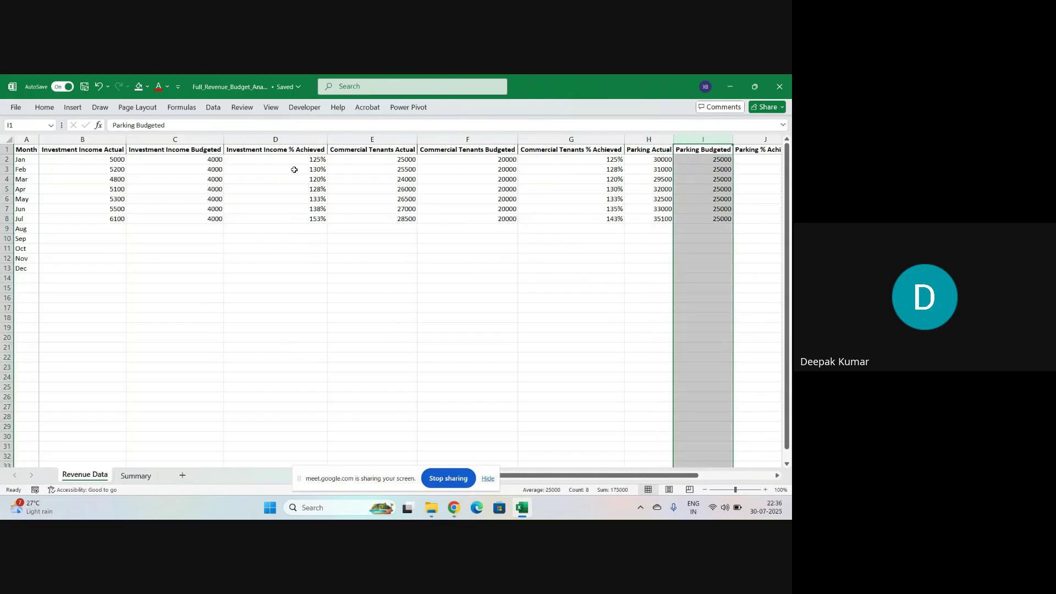
key(Right)
key(Right)
key(Right)
key(ctrl+space)
key(Right)
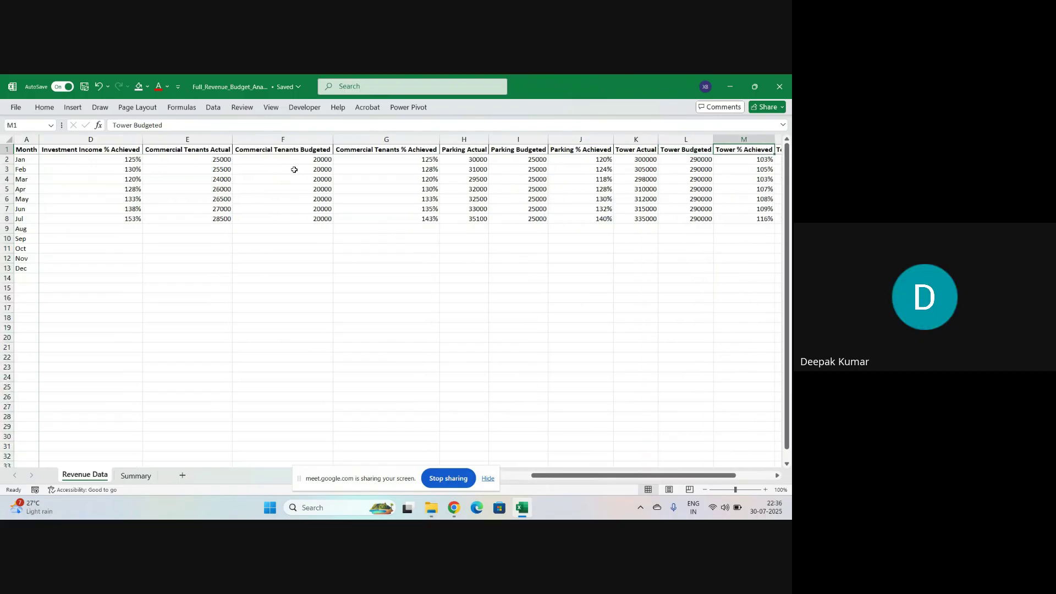
key(Left)
key(ctrl+space)
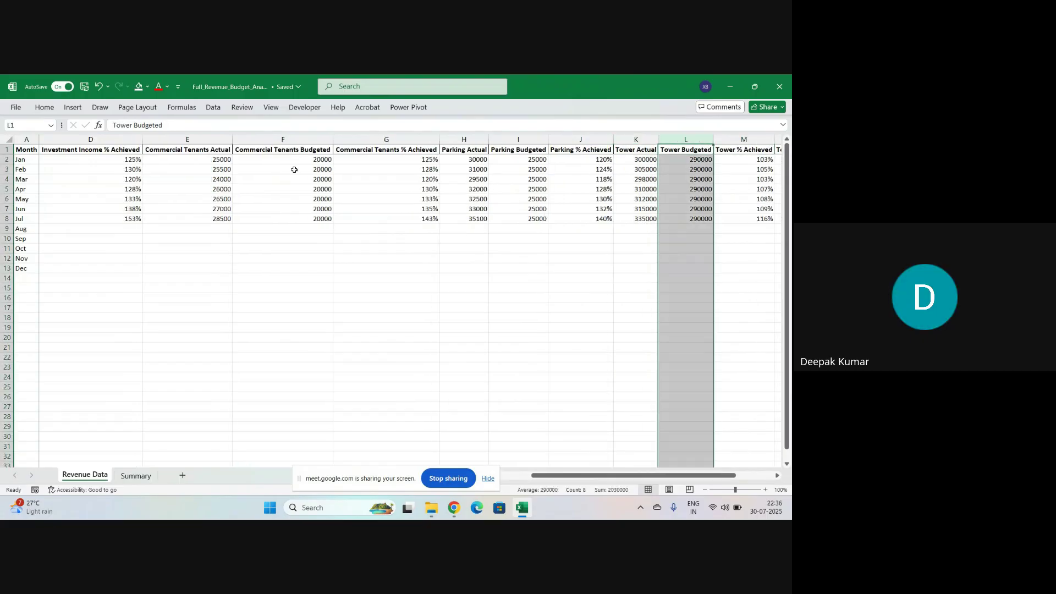
key(Right)
key(ctrl+space)
- Examine the Total Actual, Total Budgeted and Total % Achieved columns at the end of the revenue table
key(Right)
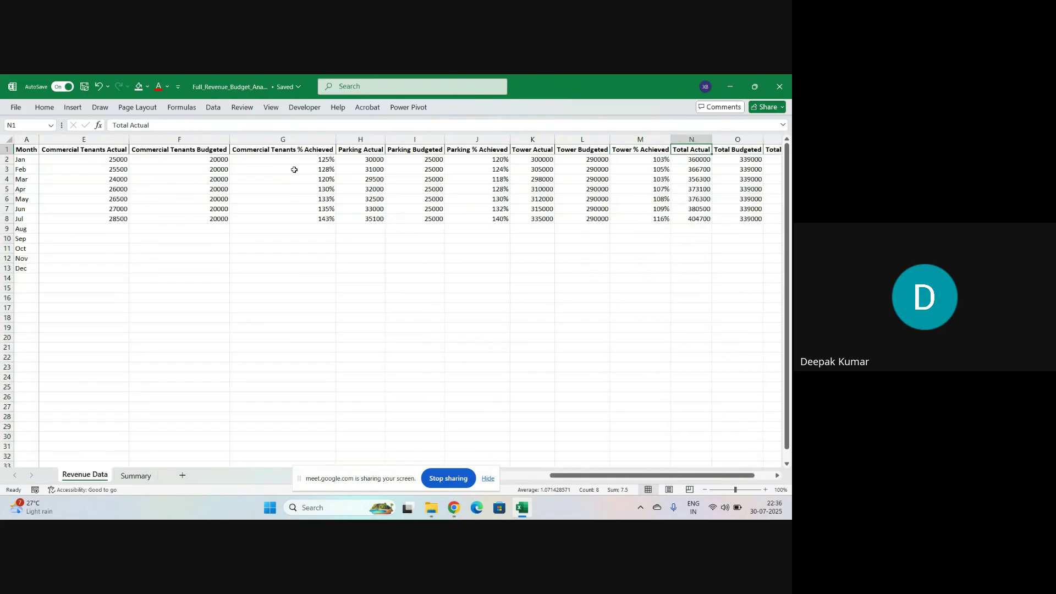
key(Right)
key(Right)
key(Left)
key(Left)
key(ctrl+space)
key(Right)
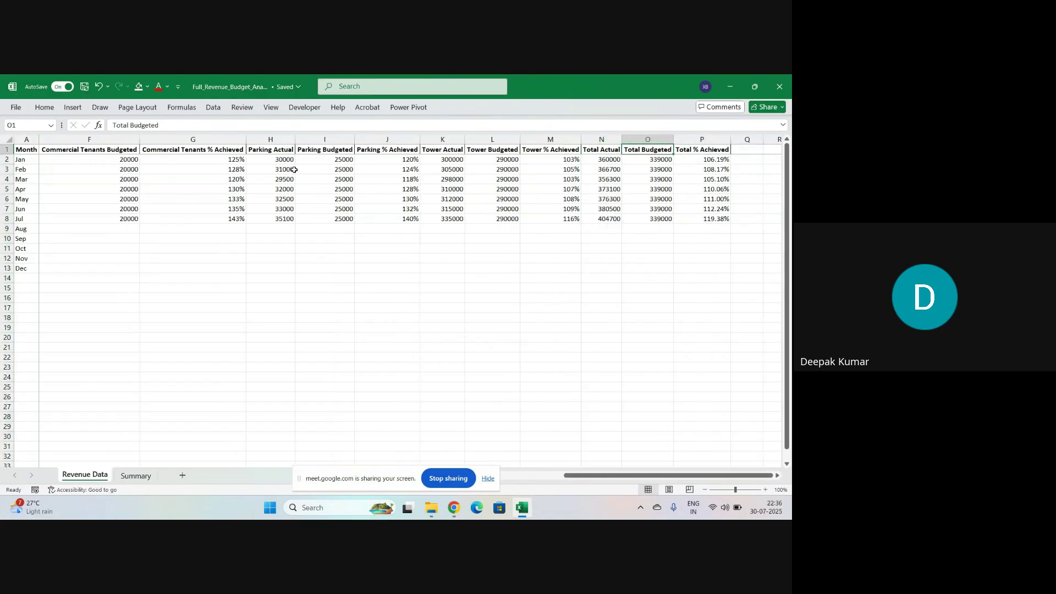
key(ctrl+space)
key(Right)
key(ctrl+space)
key(Up)
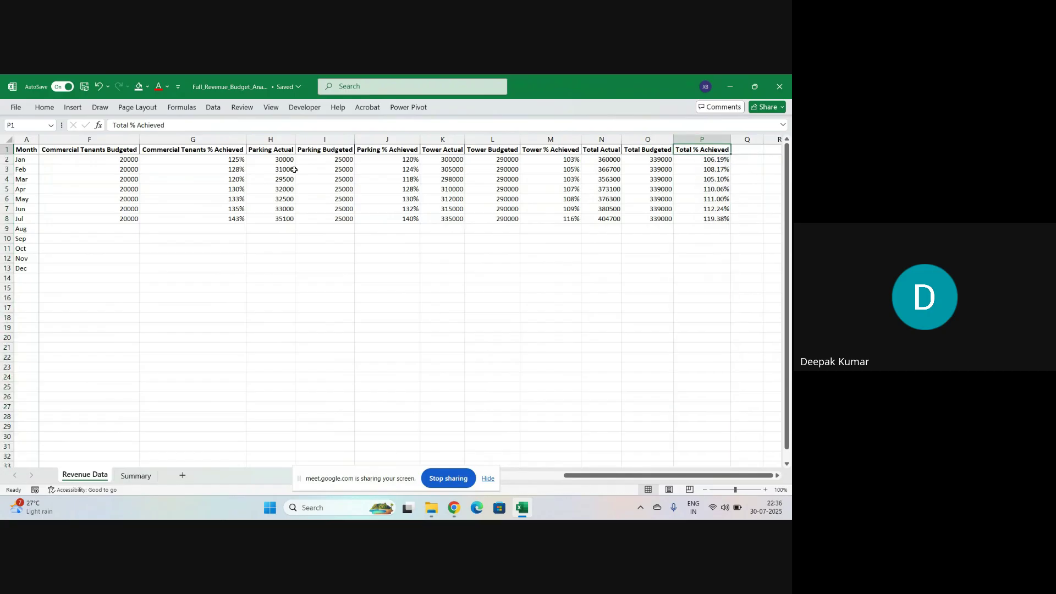
- Go through the monthly Investment Income Actual values down to Jul and select the Jul row through Total % Achieved
key(Home)
key(Right)
key(Down)
key(Down)
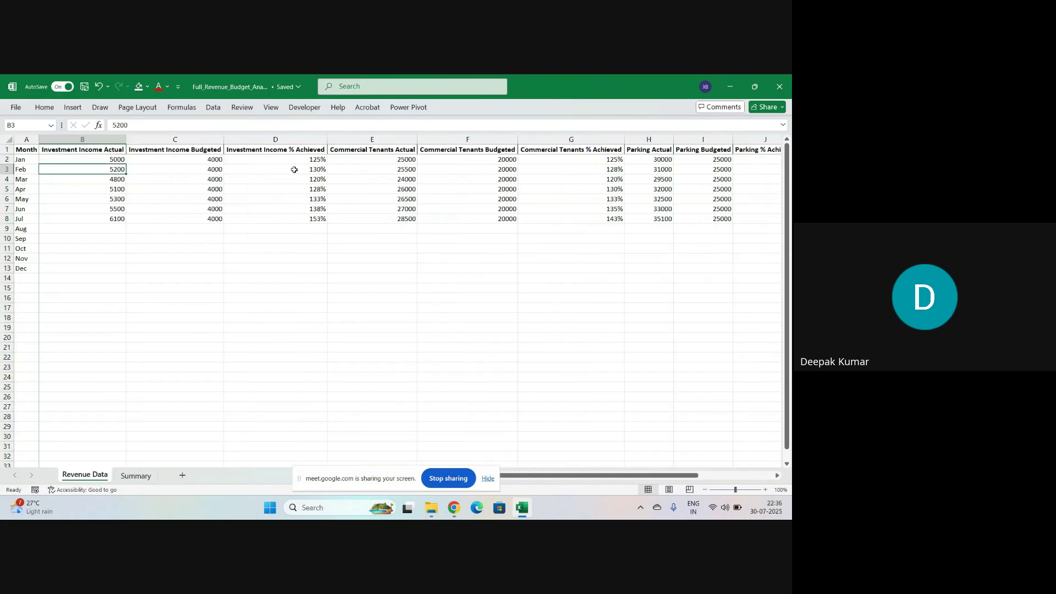
key(Down)
key(Down)
key(Down)
key(Down)
key(Down)
key(ctrl+shift+Right)
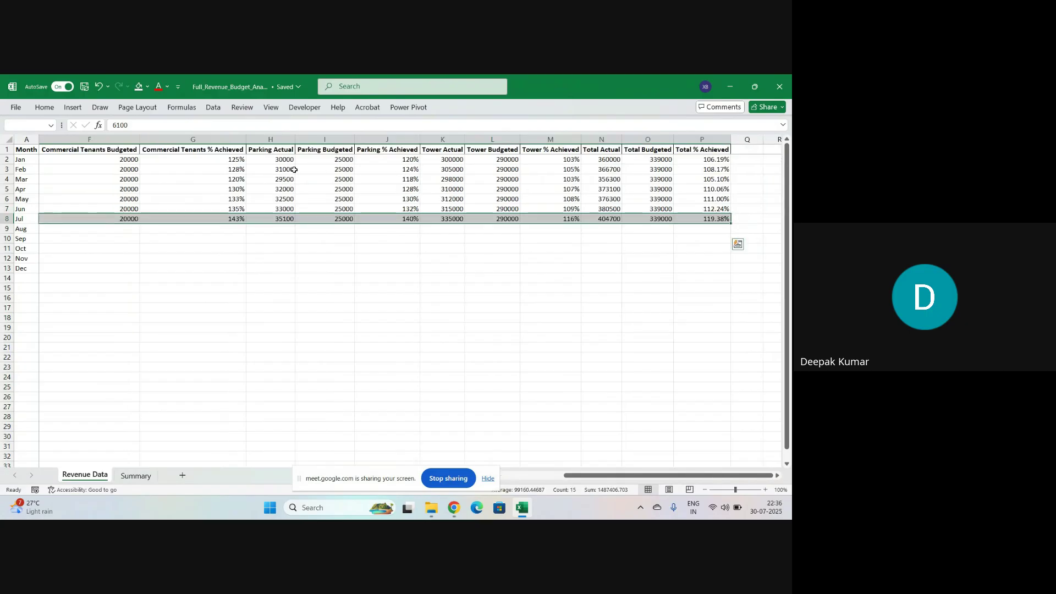
- Look through the months after Jul in the Month column of the revenue table
key(Home)
key(Down)
key(Down)
key(Down)
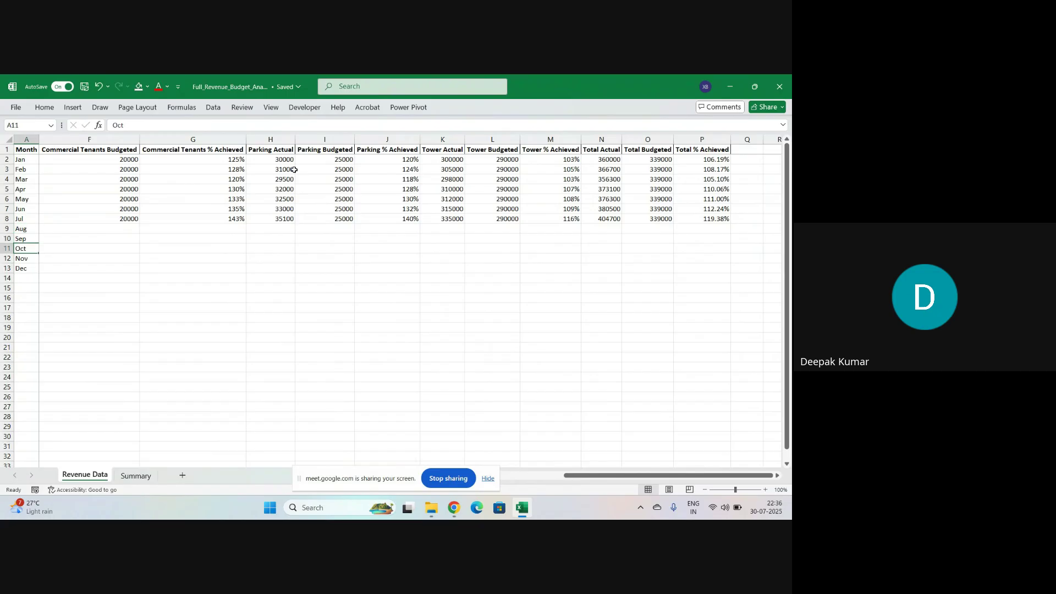
key(Down)
key(Down)
key(Up)
key(Up)
key(Up)
key(Up)
- Inspect the Aug row from Investment Income Actual across to Tower Budgeted
key(Right)
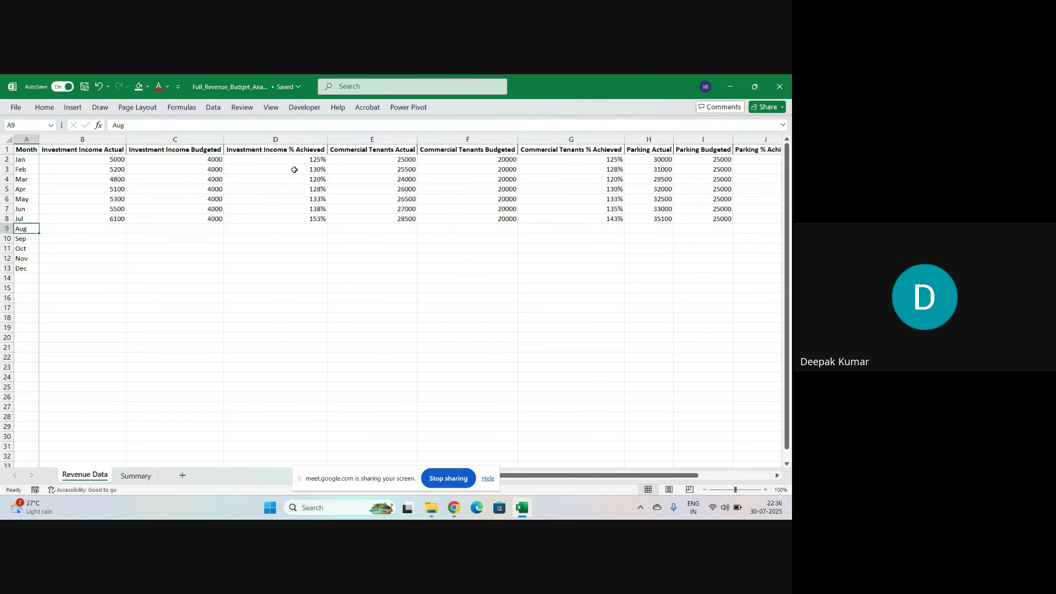
key(shift+Right)
key(shift+Right)
key(shift+Right)
key(shift+Right)
key(shift+Right)
key(shift+Right)
key(shift+Right)
key(shift+Right)
key(shift+Right)
key(shift+Right)
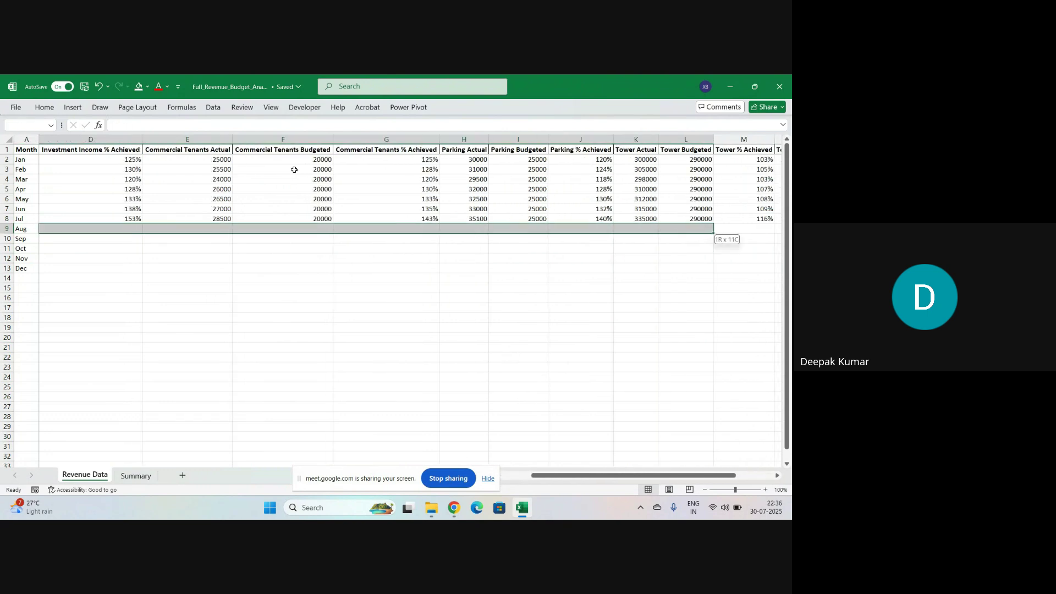
key(Left)
- On the Summary sheet, apply all borders to the Jan Actual cell for Investment Income, C3
key(ctrl+Page_Down)
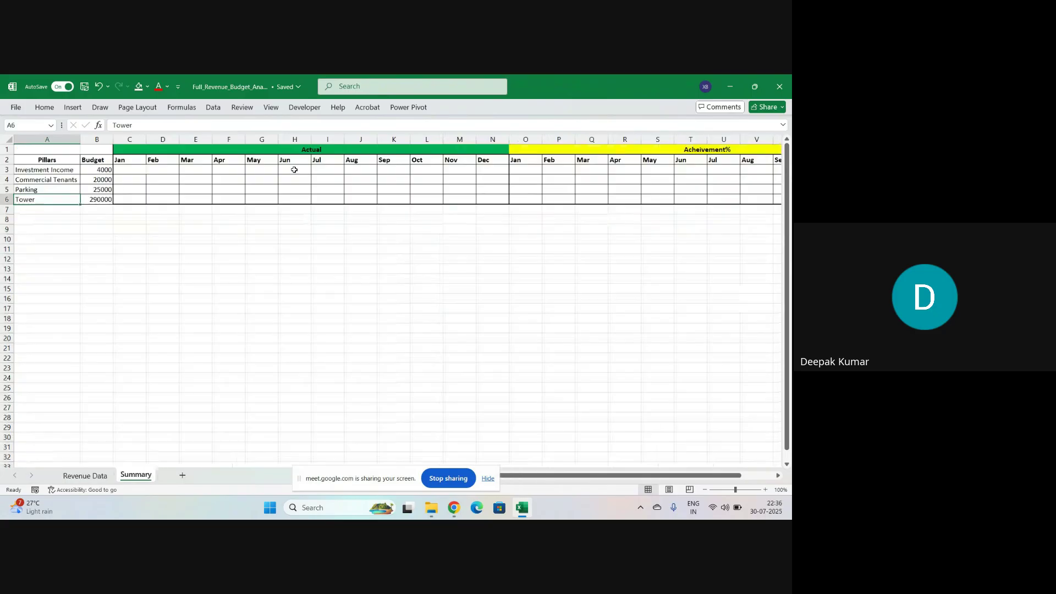
key(Right)
key(Right)
key(Up)
key(Up)
key(Up)
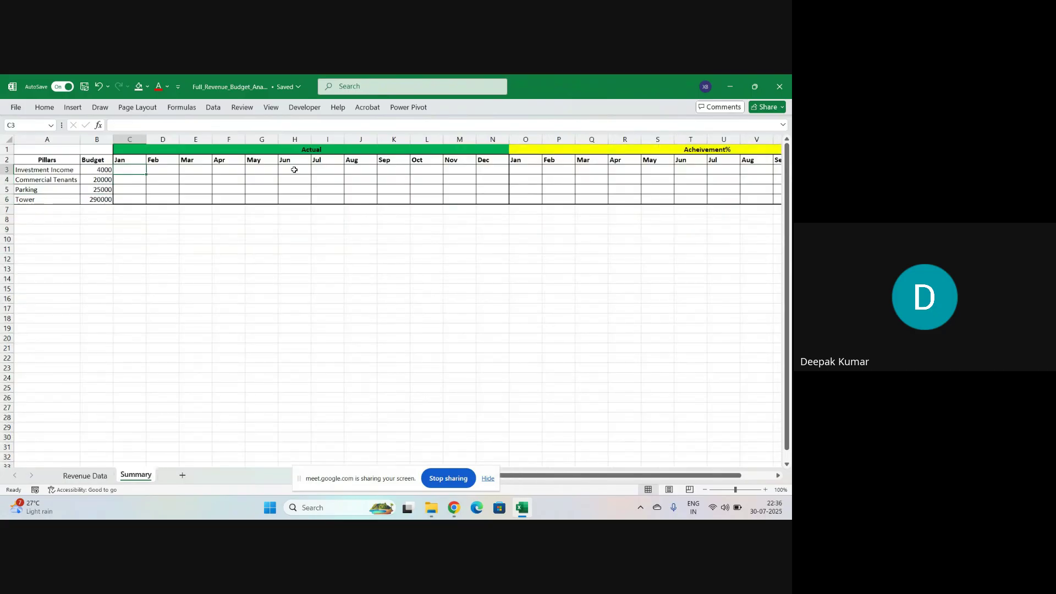
key(alt)
key(h)
key(b)
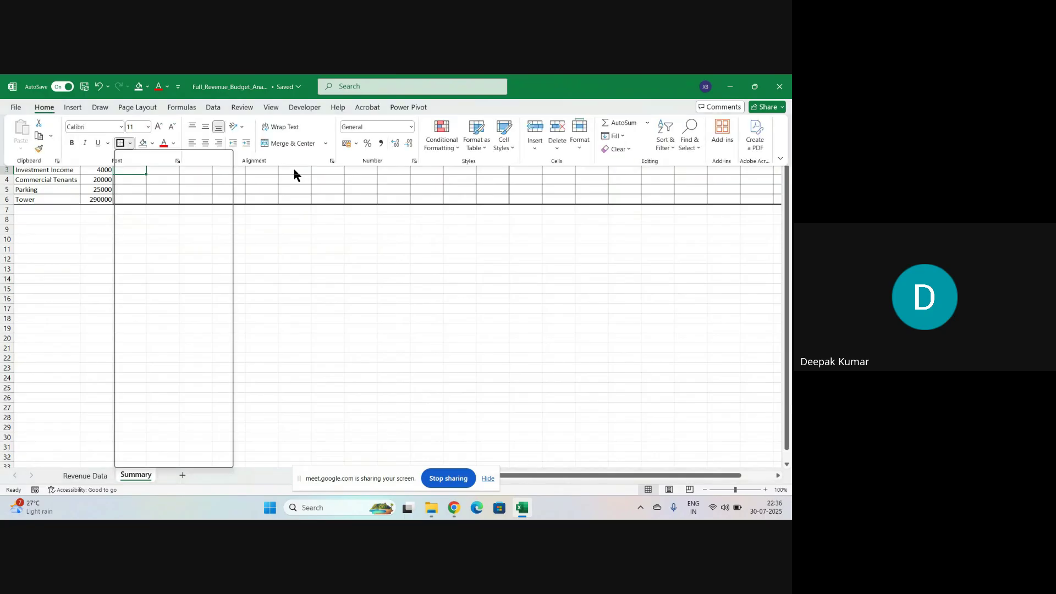
key(a)
key(Right)
key(Left)
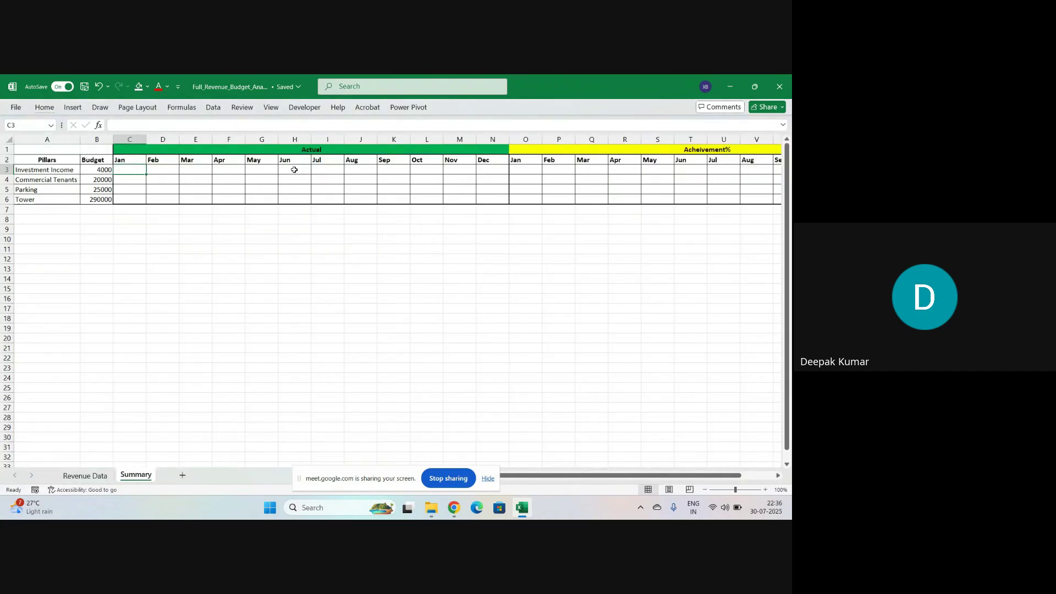
- Highlight the Jan to Dec month headers, C2:N2, in the Actual section to review them
key(Up)
key(shift+Right)
key(shift+Right)
key(shift+Right)
key(shift+Right)
key(shift+Right)
key(shift+Right)
key(shift+Right)
key(shift+Right)
key(shift+Right)
key(shift+Right)
key(shift+Right)
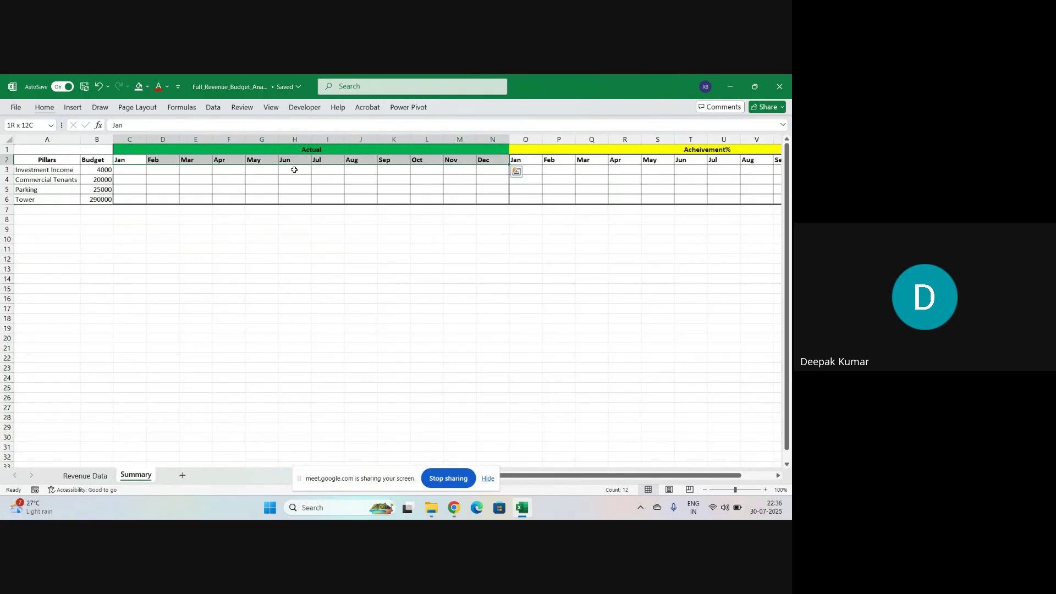
- Select the Actual section's range C3:N6, covering all four pillars from Jan to Dec
key(Down)
key(shift+Down)
key(shift+Down)
key(shift+Down)
key(shift+Right)
key(shift+Right)
key(shift+Right)
key(shift+Right)
key(shift+Right)
key(shift+Right)
key(shift+Right)
key(shift+Right)
key(shift+Right)
key(shift+Right)
key(shift+Right)
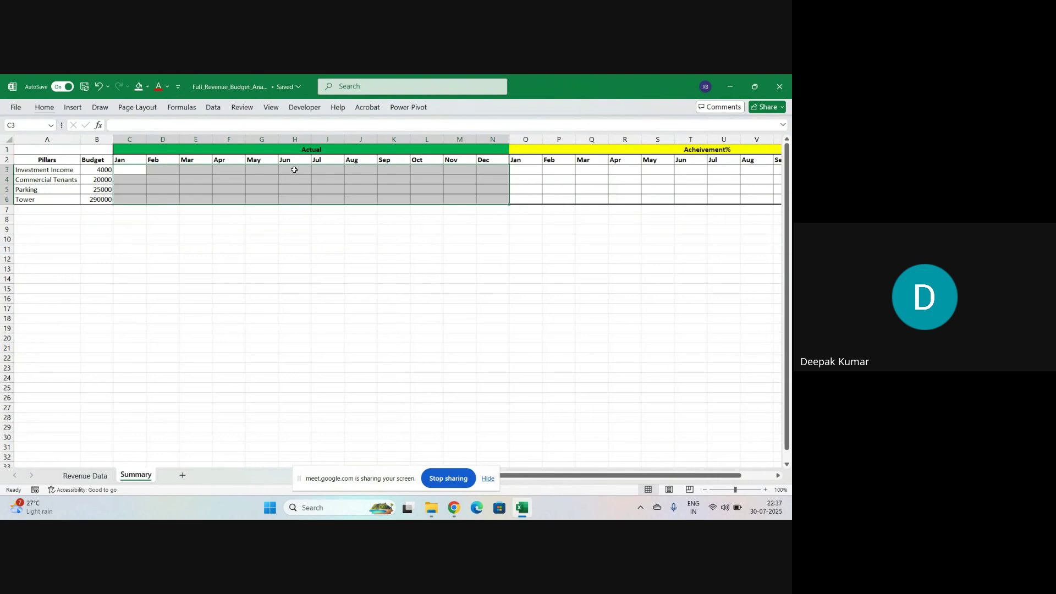
- Review the budget values of the pillars from Investment Income to Tower, ending at cell C3
key(Left)
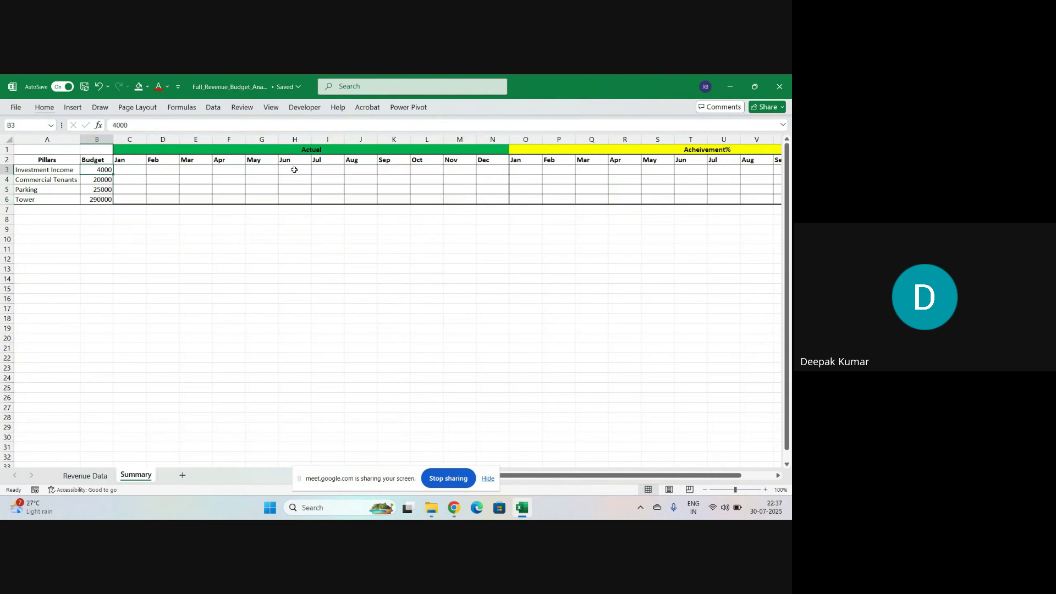
key(Left)
key(Right)
key(Down)
key(Down)
key(Down)
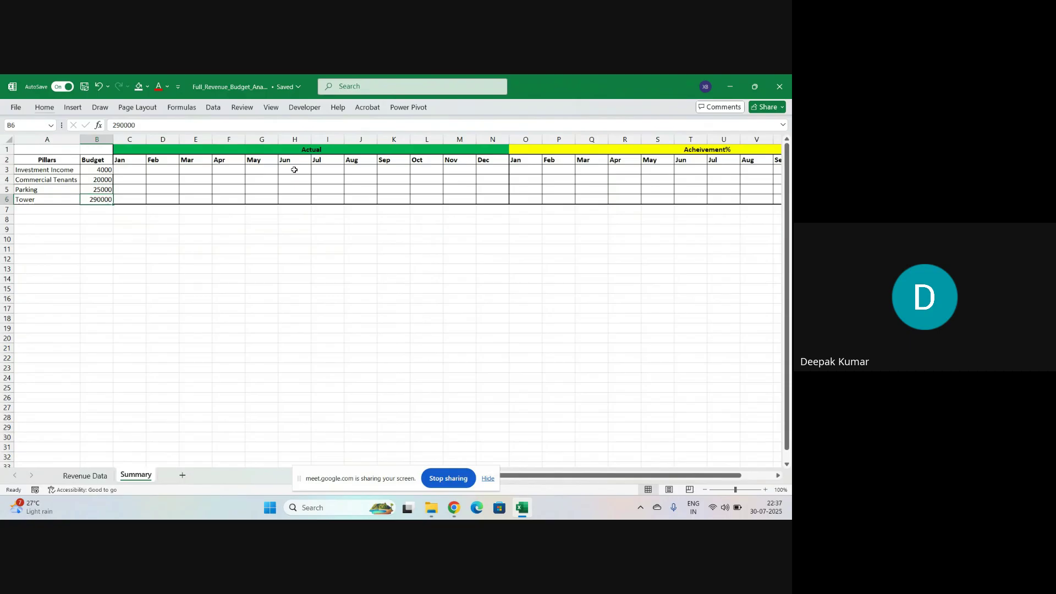
key(Right)
key(Up)
key(Up)
key(Up)
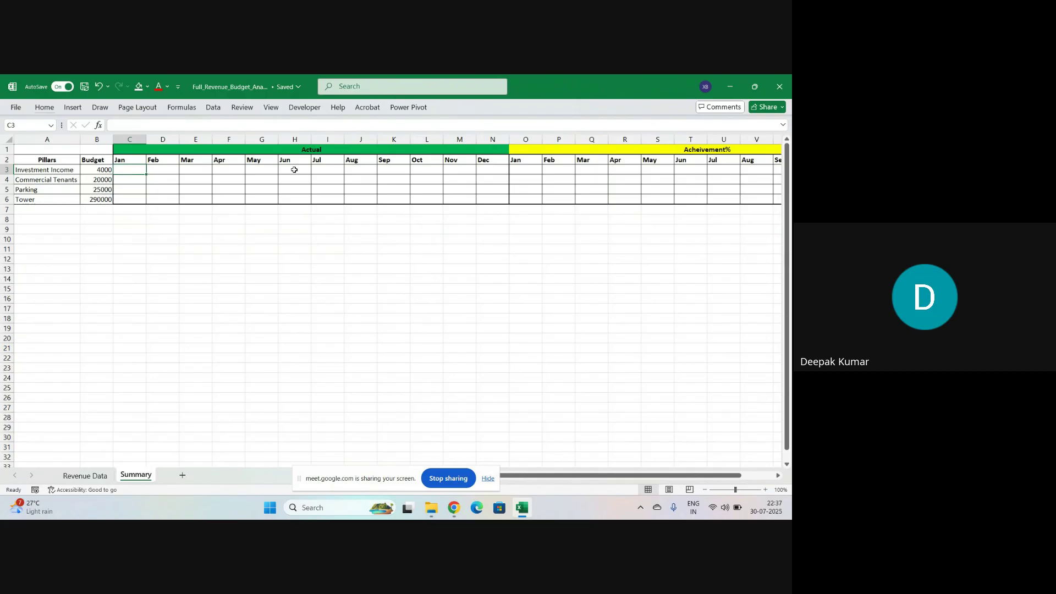
- Review the month headers of the Actual section from Jan to Nov, ending at cell C3
key(Up)
key(Right)
key(Right)
key(Right)
key(Right)
key(Right)
key(Right)
key(Right)
key(Right)
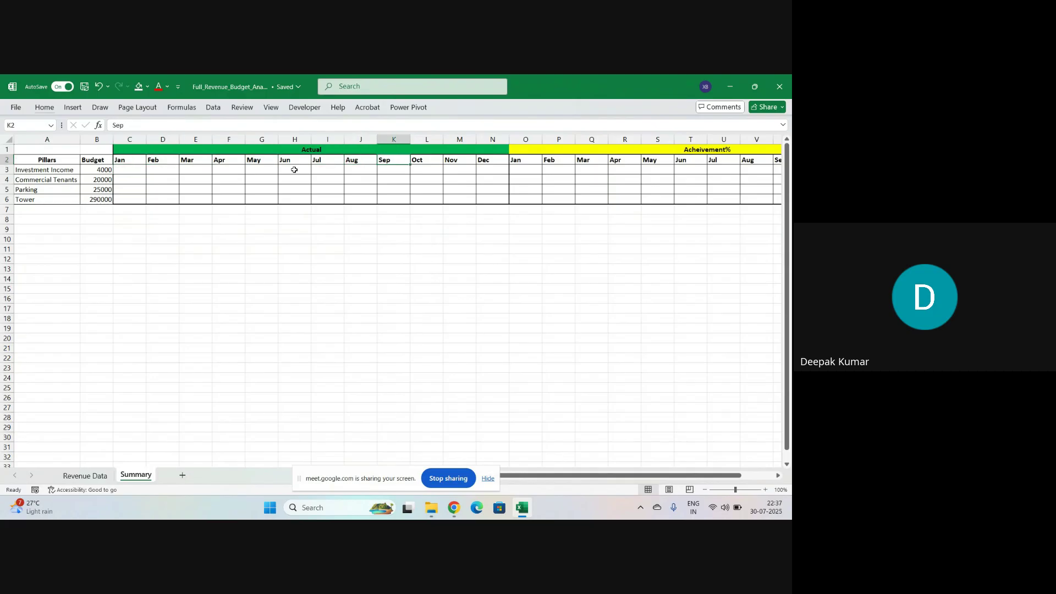
key(Right)
key(Right)
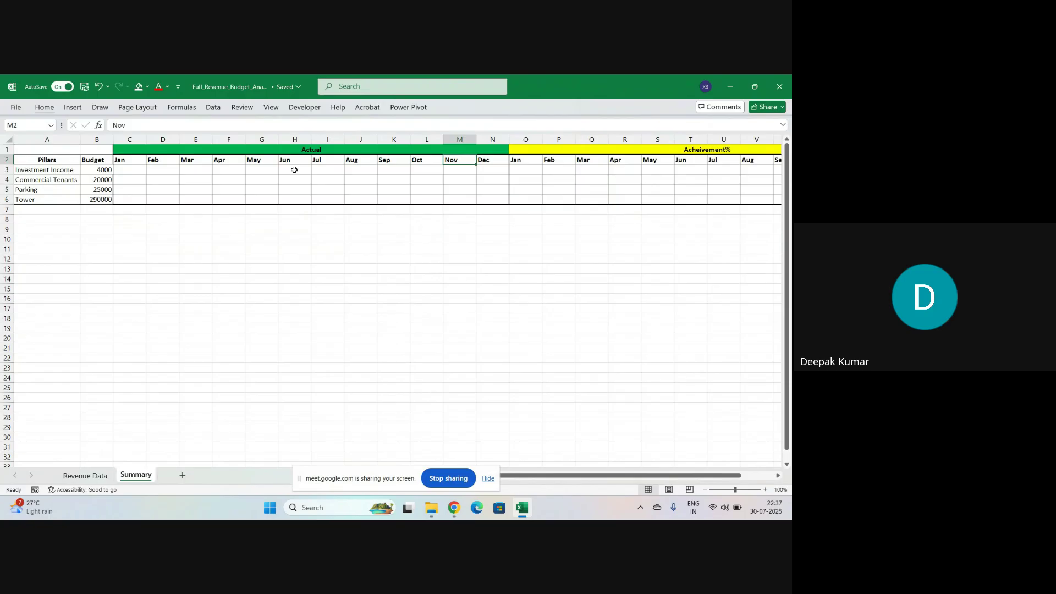
key(Down)
key(Left)
key(Left)
key(Left)
key(Left)
key(Left)
key(Left)
key(Left)
key(Left)
key(Left)
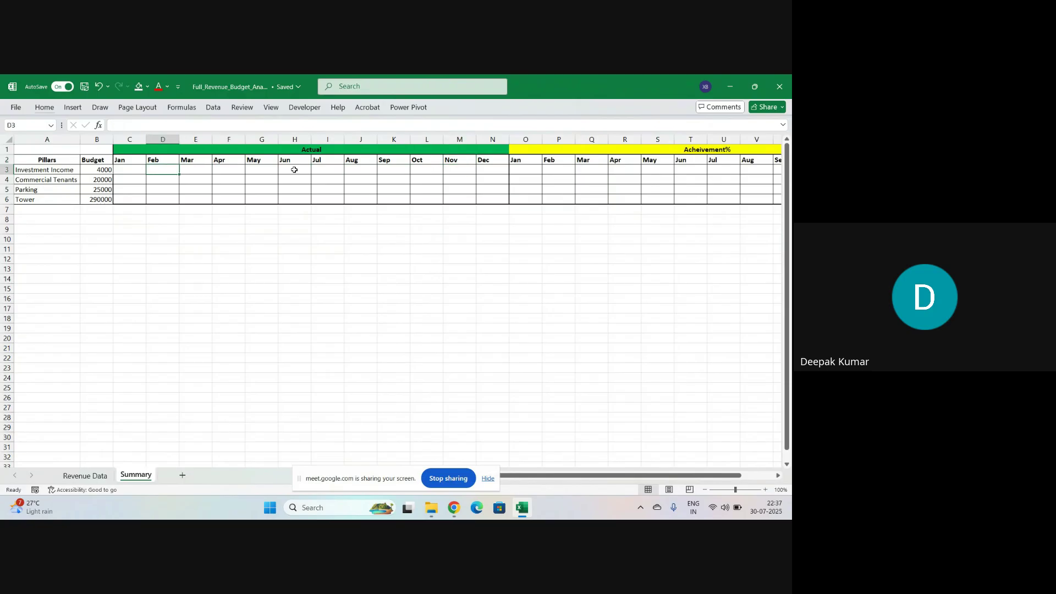
key(Left)
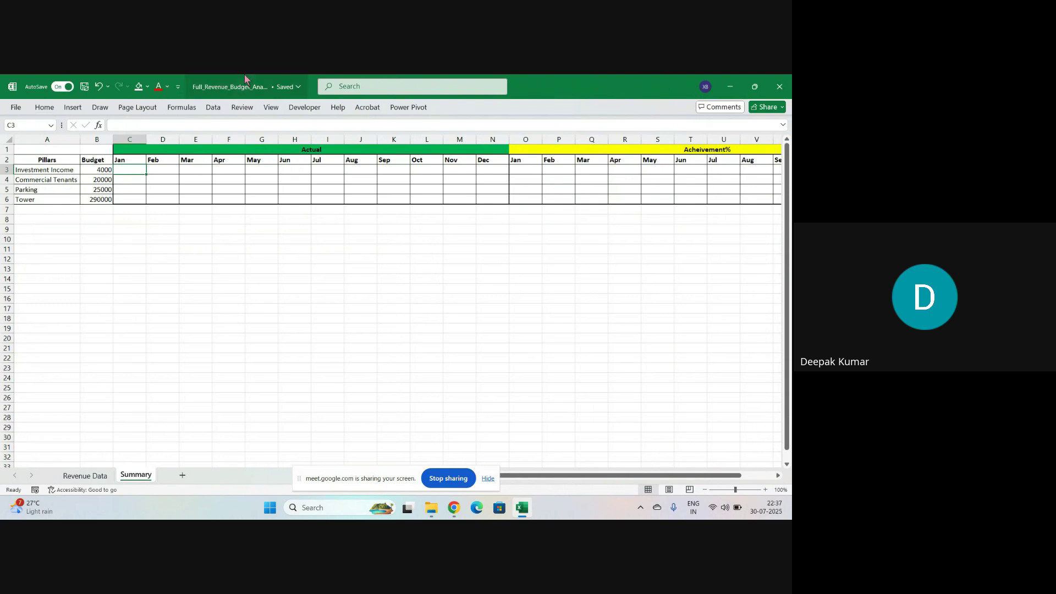
drag(44, 190, 44, 176)
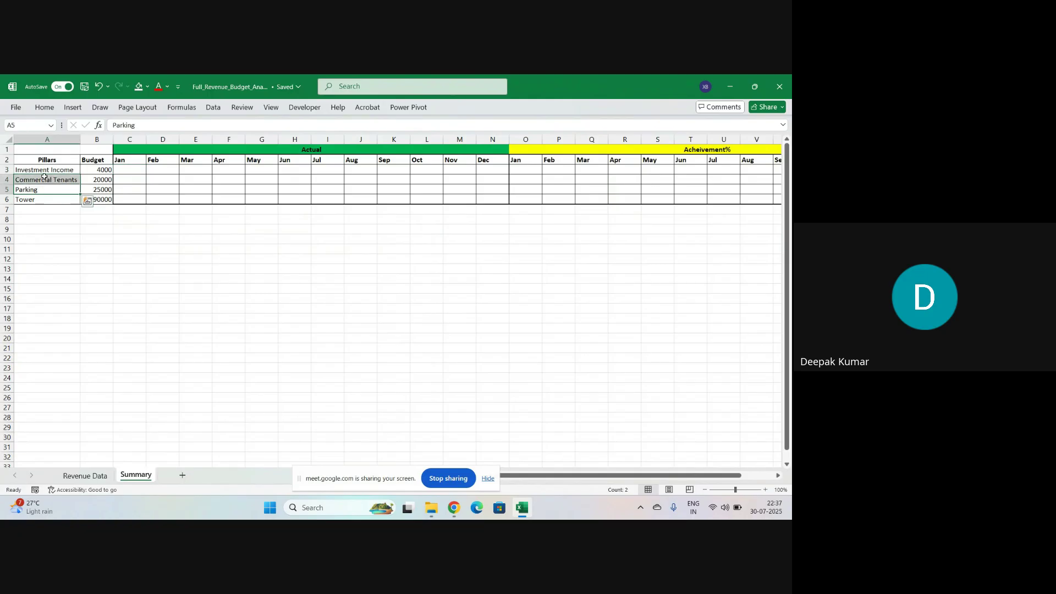
double_click(50, 171)
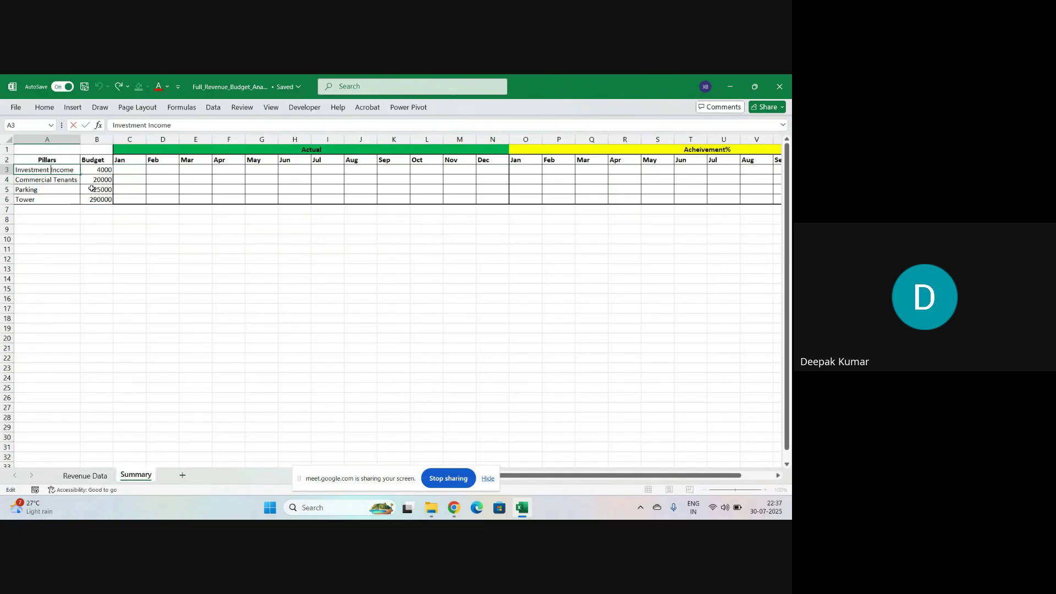
key(Escape)
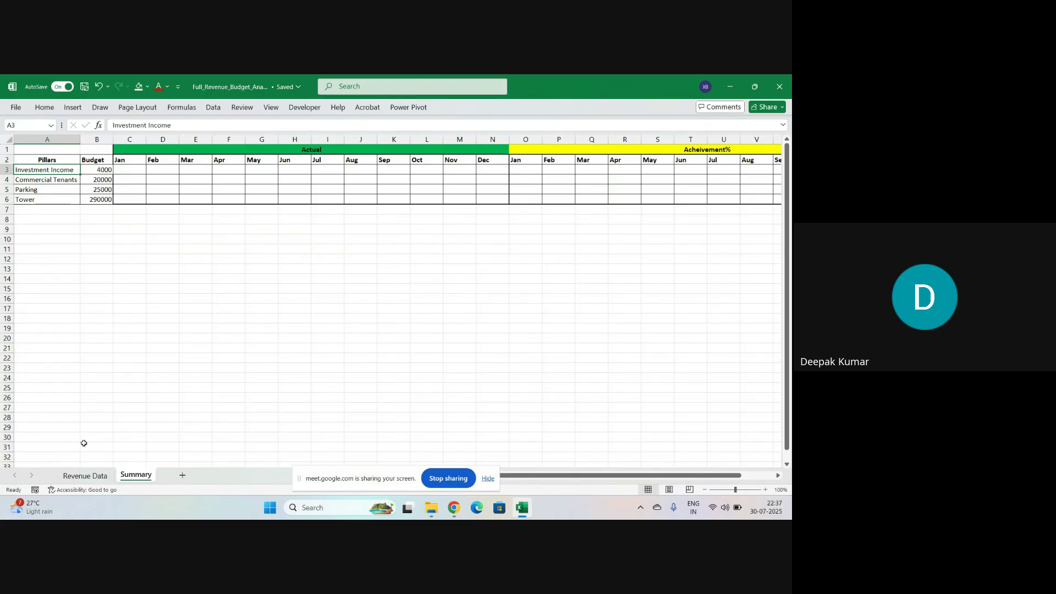
- On the Revenue Data sheet, examine where the Jan row meets the Investment Income Actual column
click(93, 477)
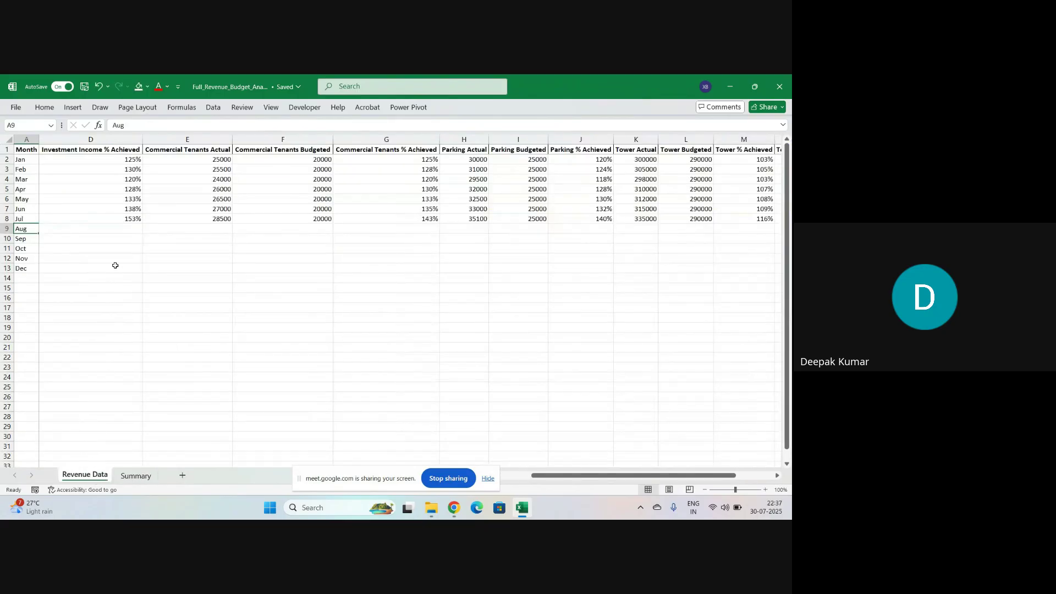
scroll(104, 216, left, 3)
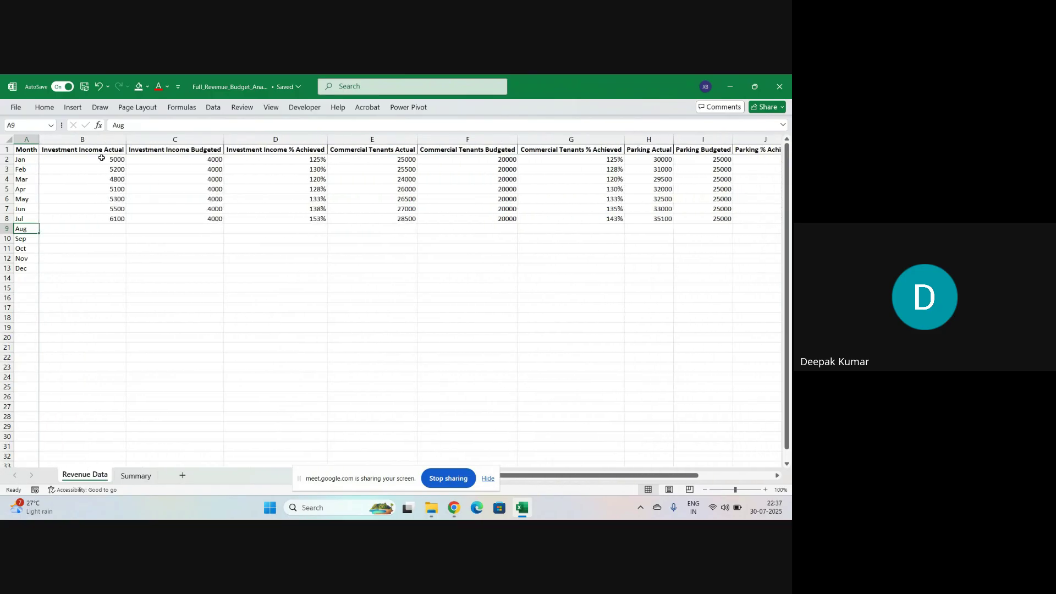
click(97, 151)
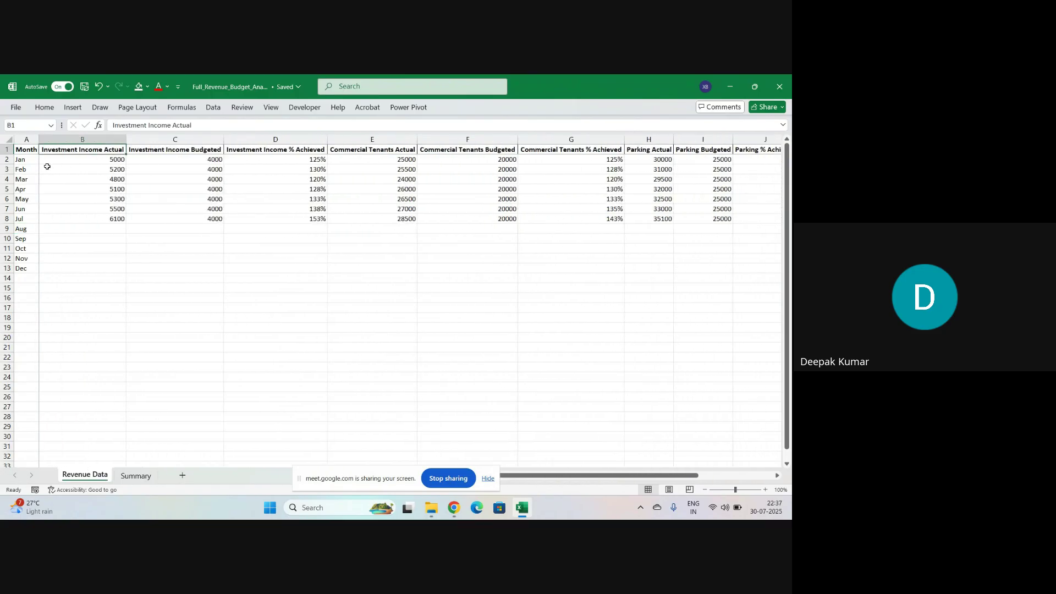
click(32, 160)
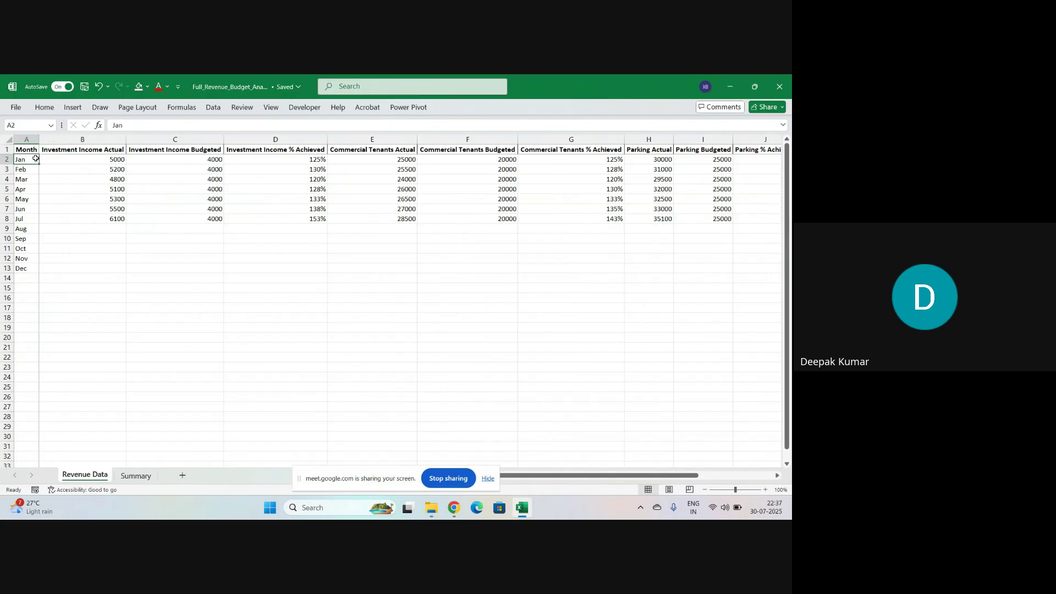
drag(31, 160, 60, 158)
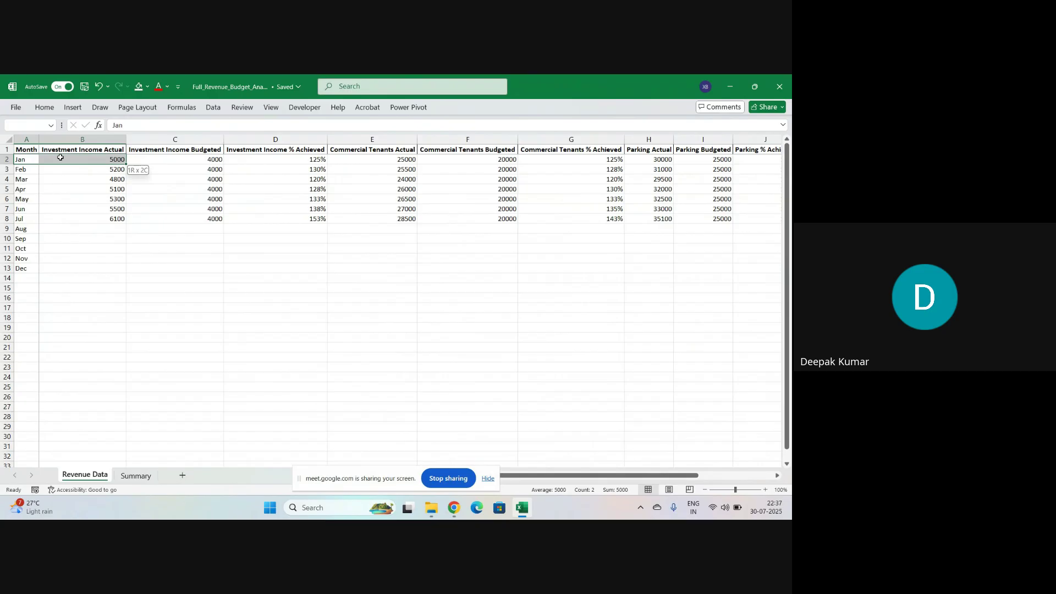
drag(60, 158, 61, 158)
drag(77, 149, 77, 163)
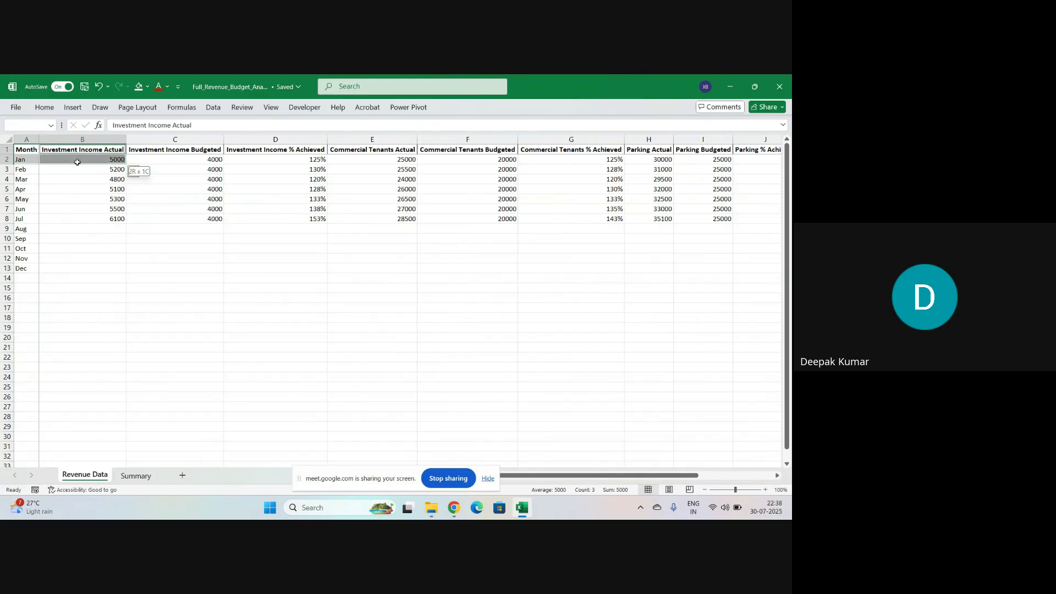
drag(77, 162, 78, 163)
- Highlight the Mar row A4:E4 together with the Commercial Tenants Actual column E1:E4 to trace their intersection
click(25, 180)
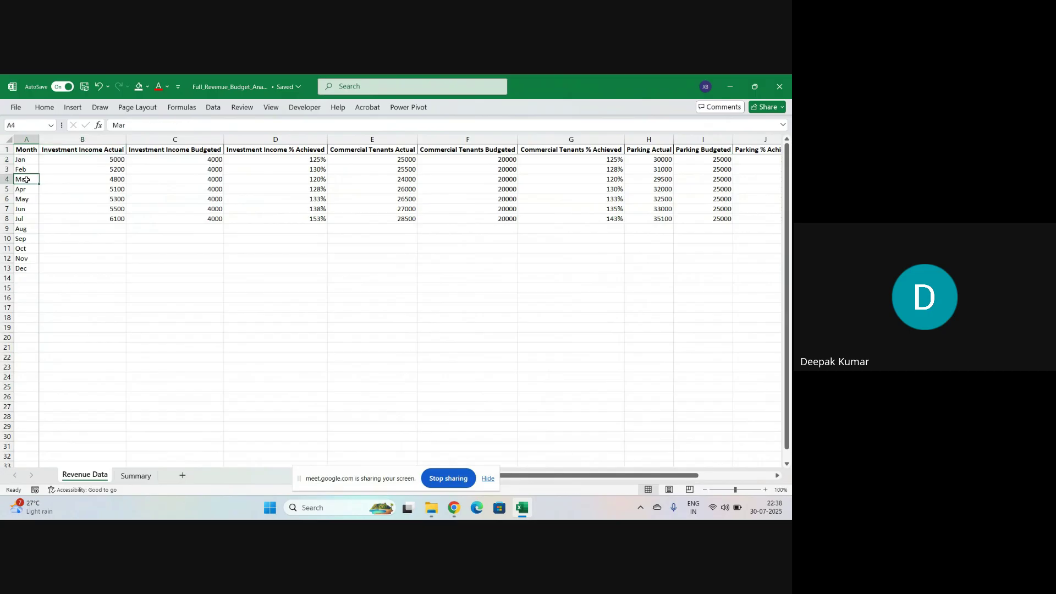
drag(26, 180, 375, 180)
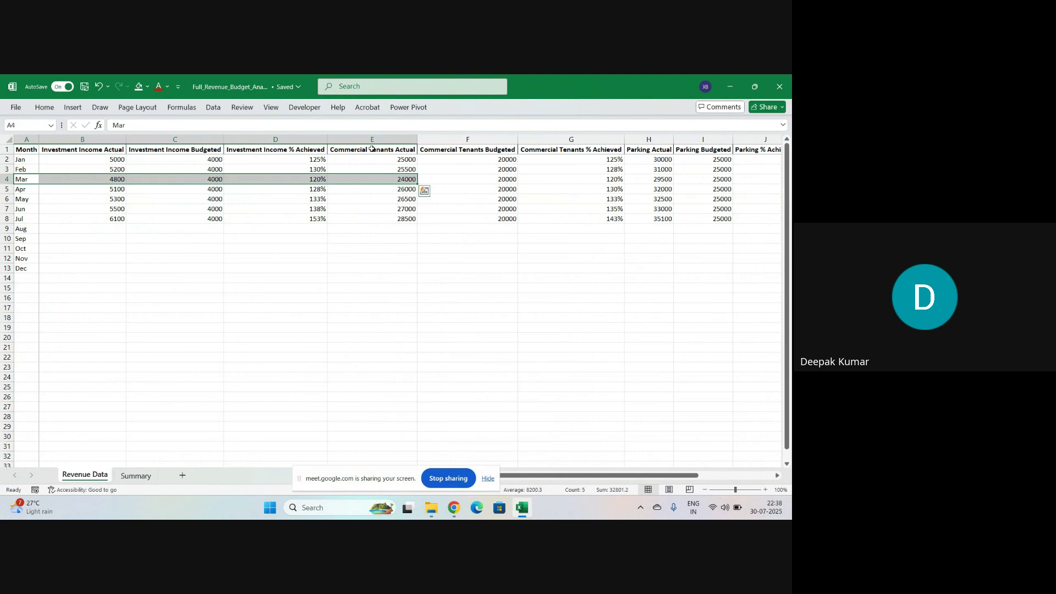
drag(372, 149, 375, 180)
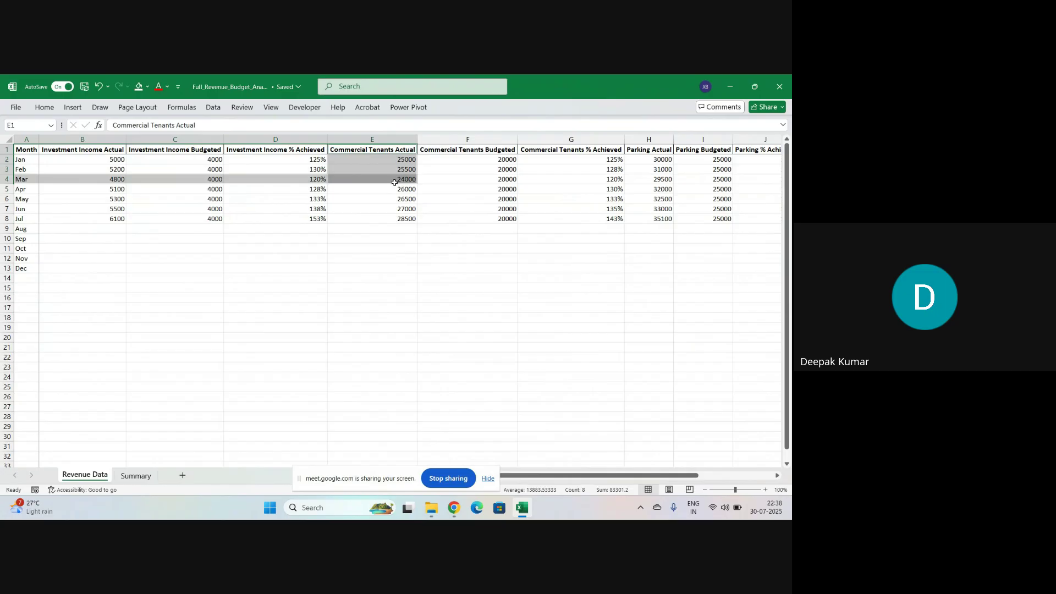
- On the Summary sheet, enter 24000 as the Mar Actual for Commercial Tenants in cell E4
click(142, 477)
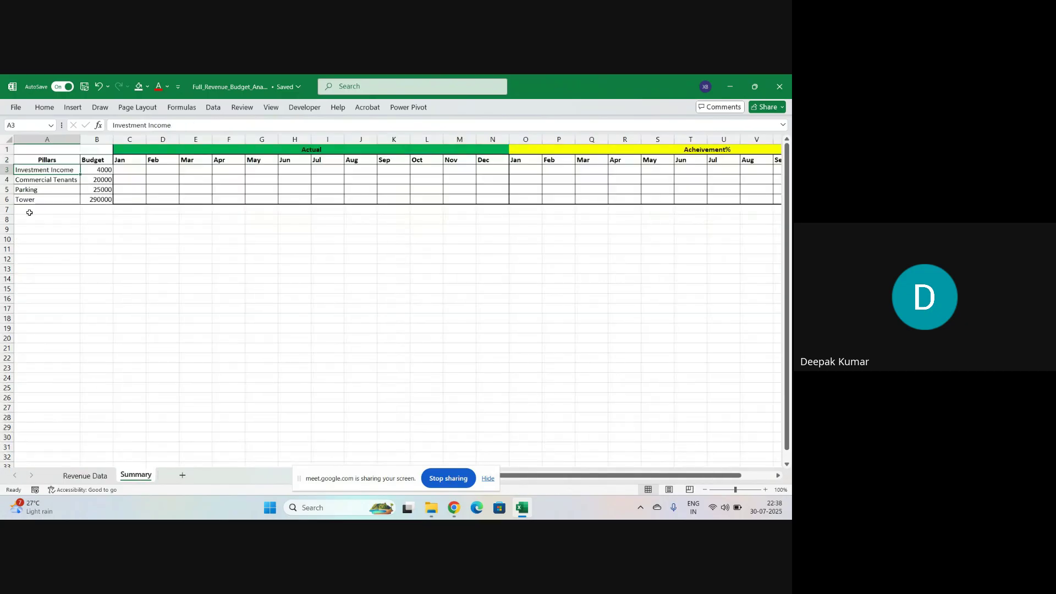
click(48, 182)
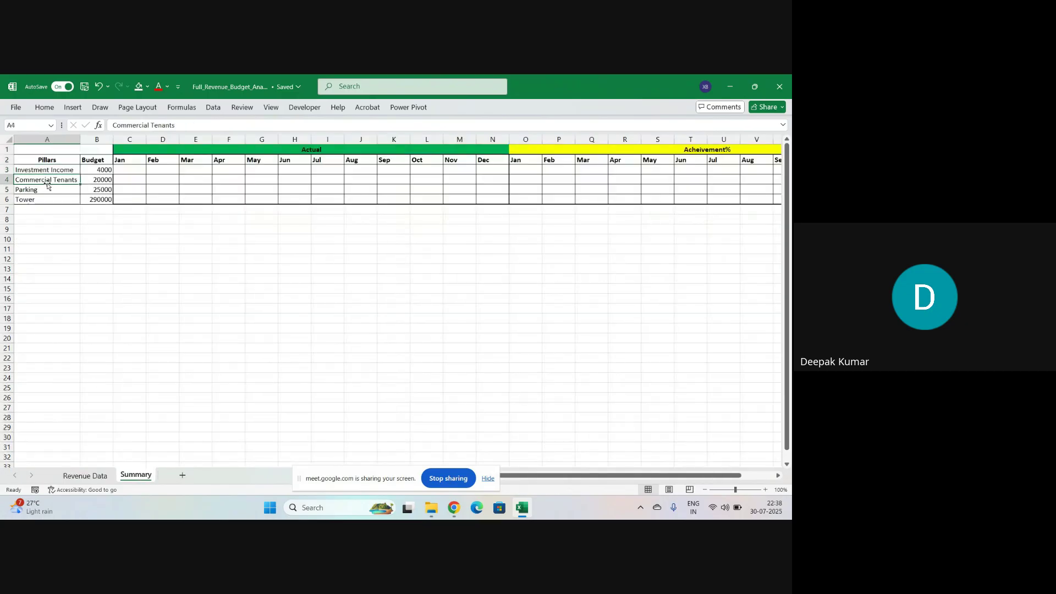
key(Right)
key(Right)
key(Right)
key(Right)
key(Right)
key(Left)
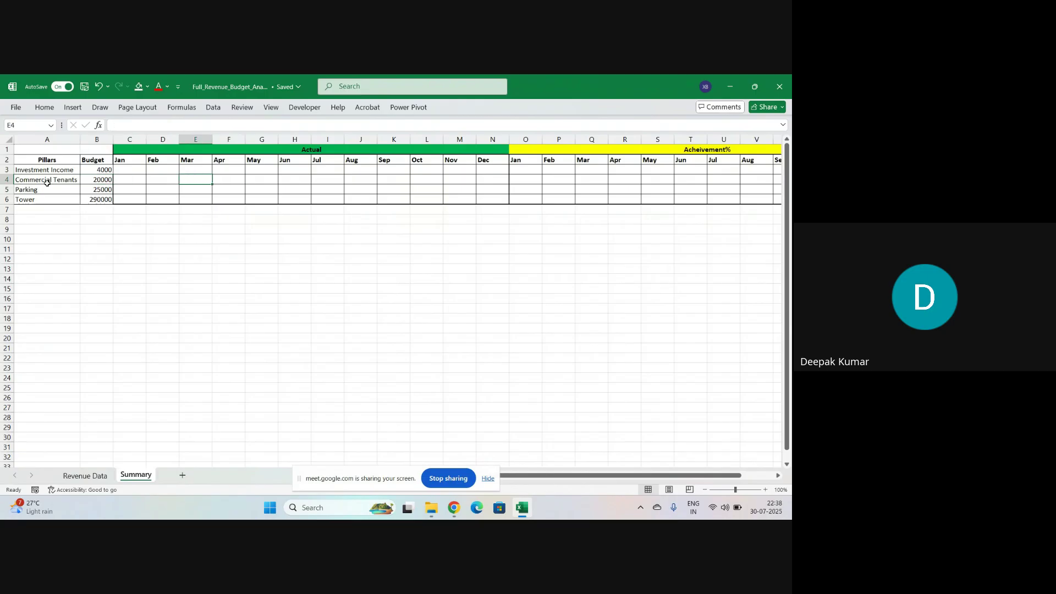
text(24000)
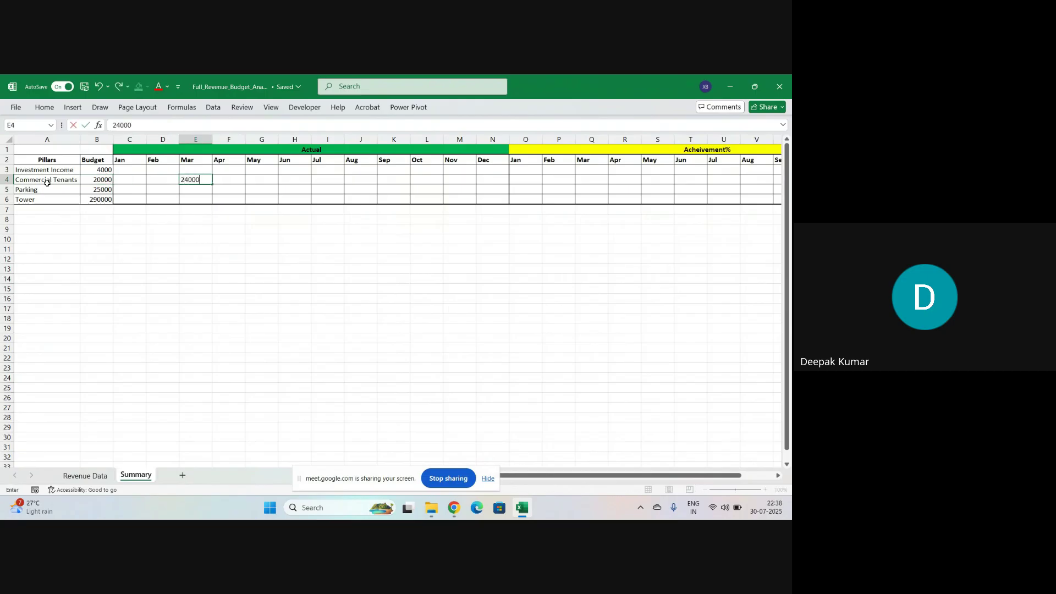
key(ctrl+Return)
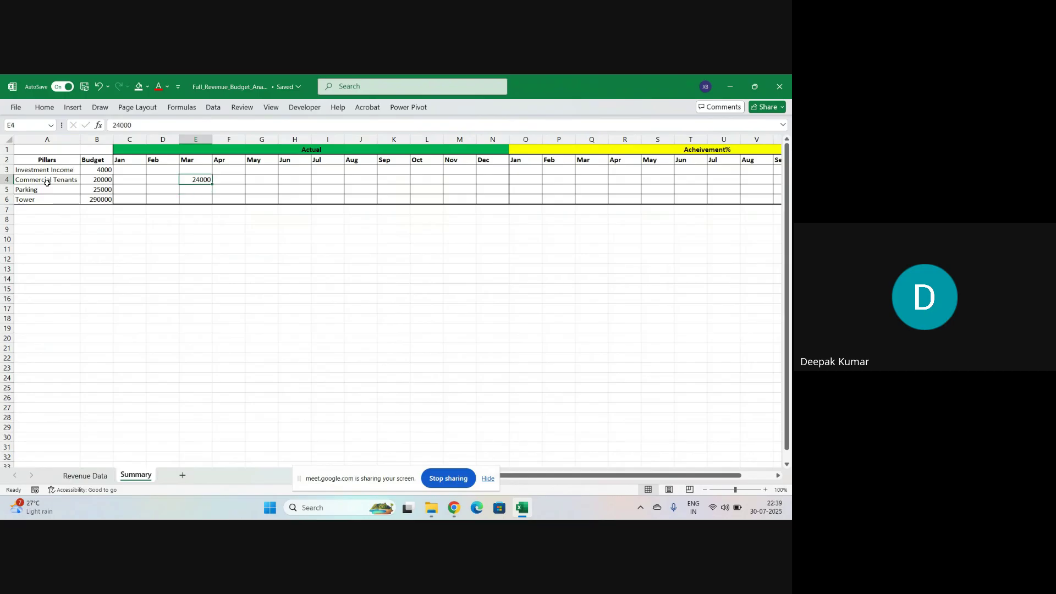
- Clear the Mar Actual value for Commercial Tenants and return to the Jan Actual cell for Investment Income, C3
key(Delete)
key(Left)
key(Left)
key(Up)
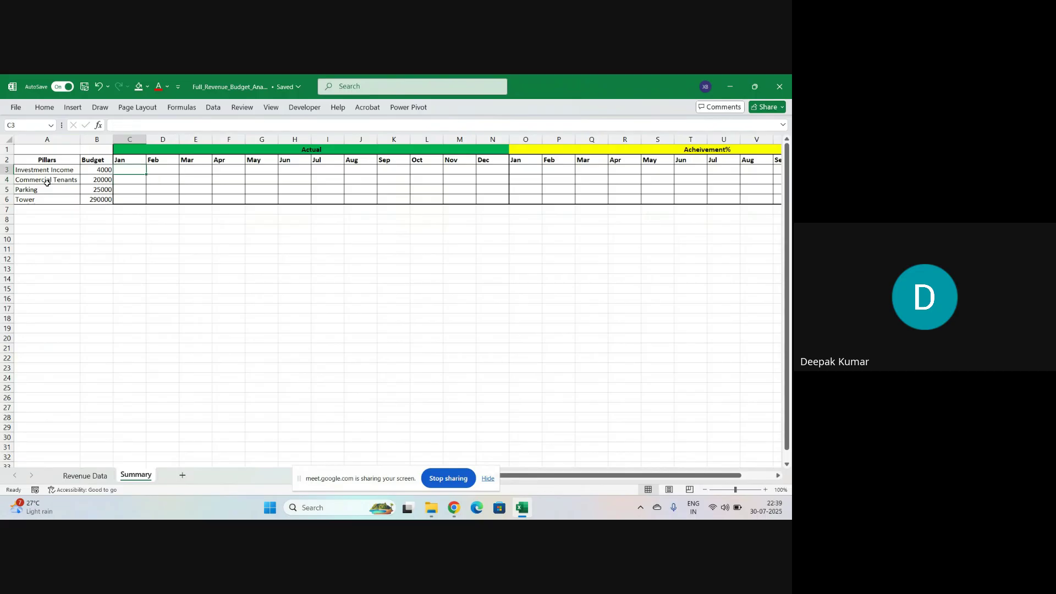
key(Left)
key(Right)
key(Right)
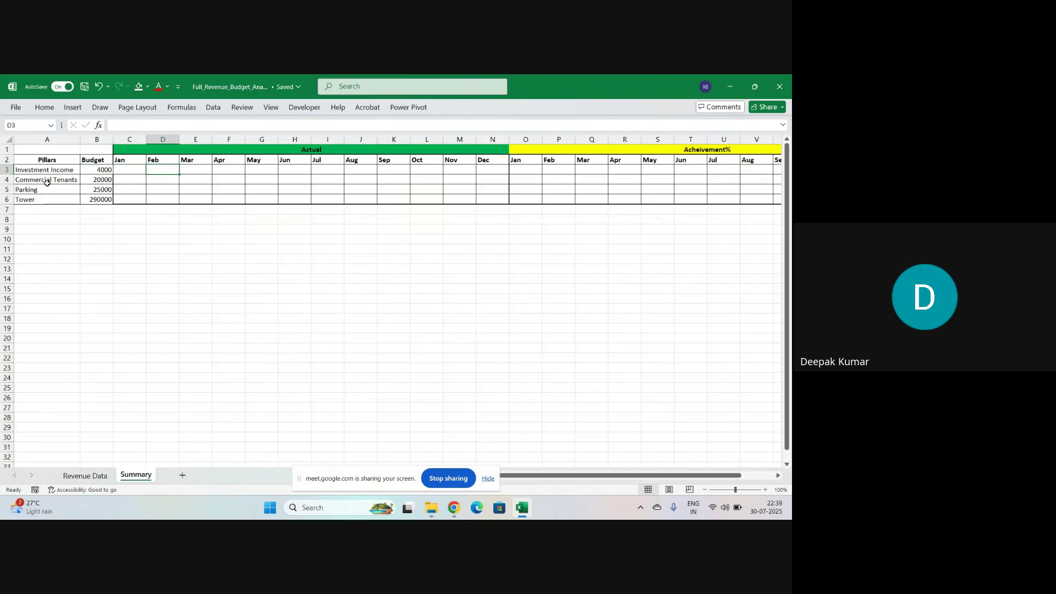
key(Left)
key(Left)
key(alt+h)
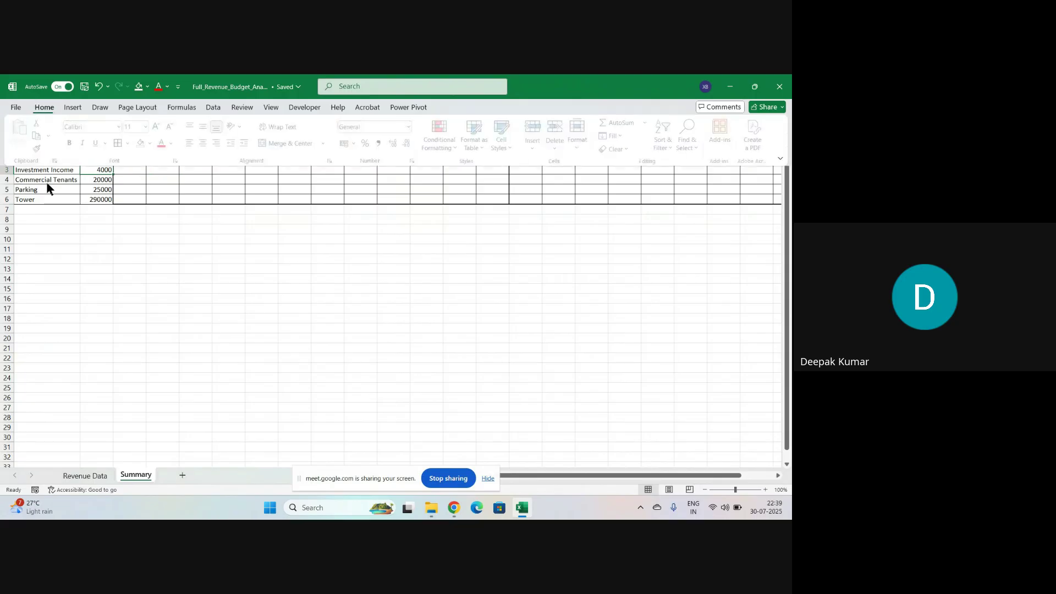
key(Escape)
key(Right)
key(Right)
key(Right)
key(Left)
key(Left)
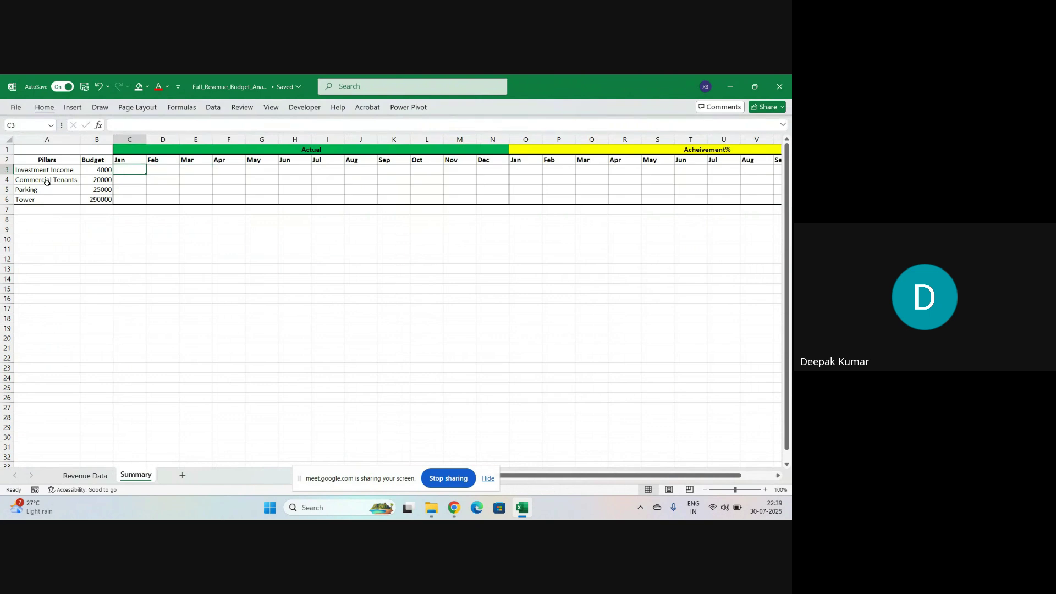
- Select the four pillar names, A3:A6, to review them
key(Up)
key(Down)
key(Left)
key(Left)
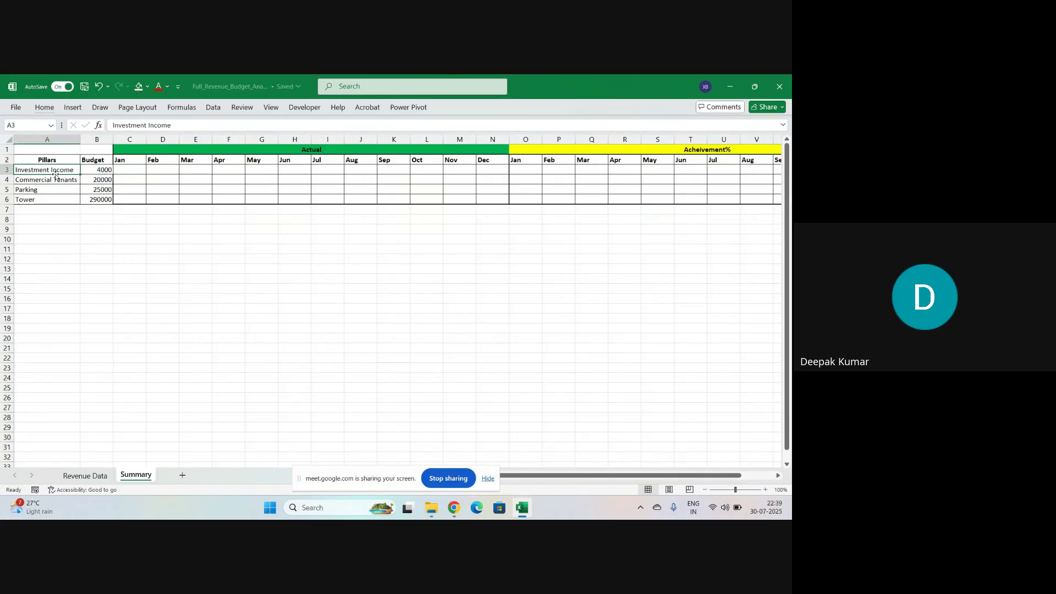
key(ctrl+shift+Down)
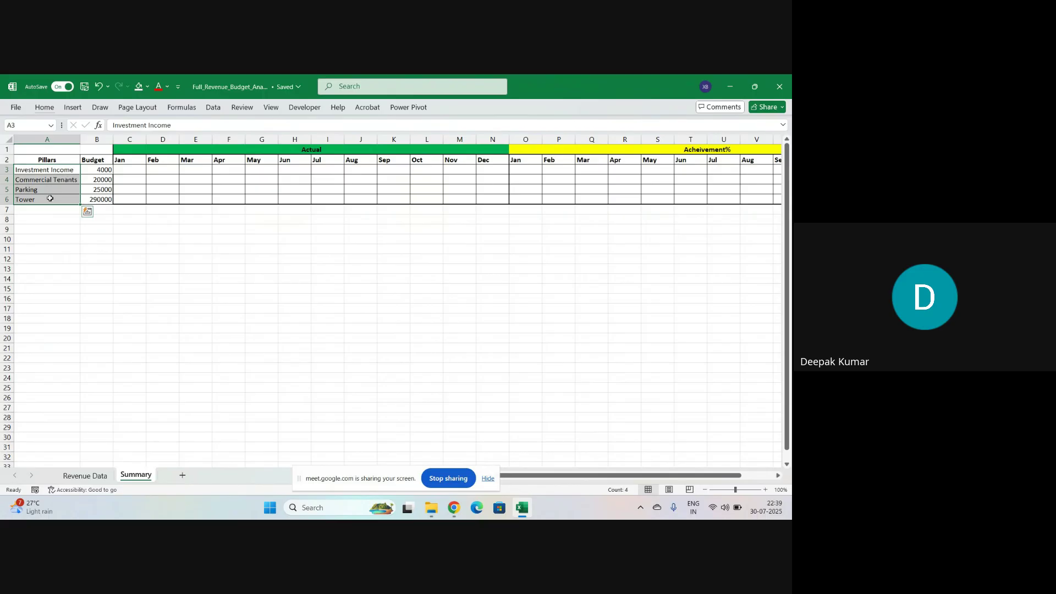
- On the Revenue Data sheet, examine the column headers from Investment Income Actual to Commercial Tenants % Achieved
click(88, 476)
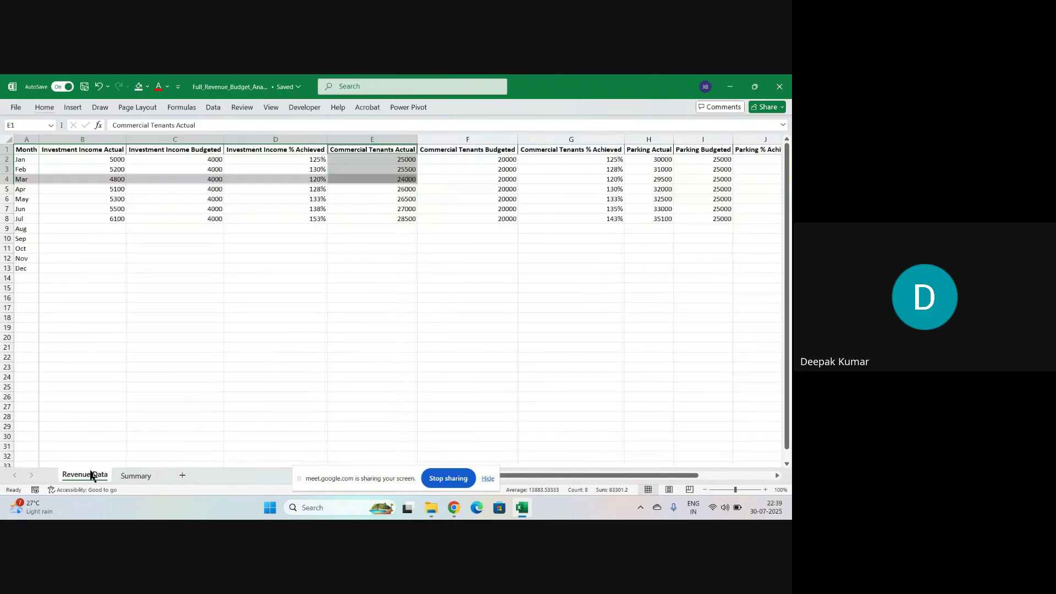
click(88, 150)
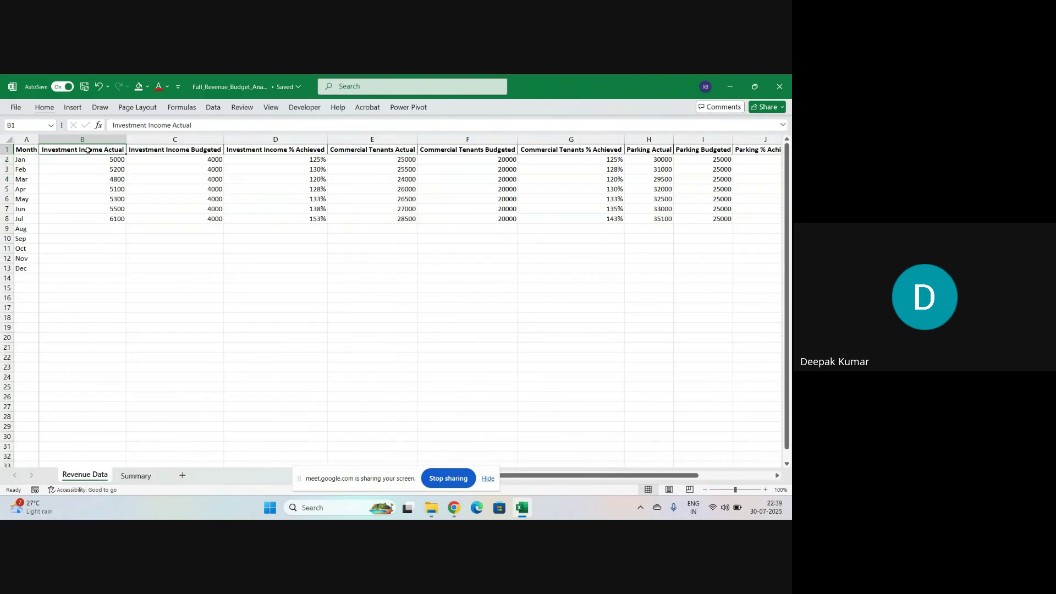
key(Right)
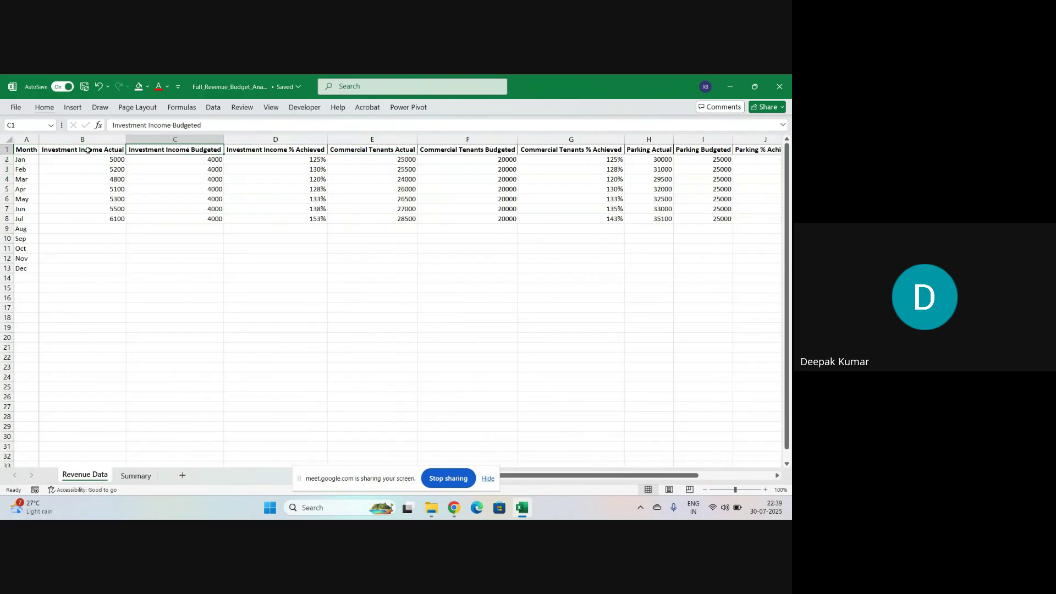
key(Right)
key(Right)
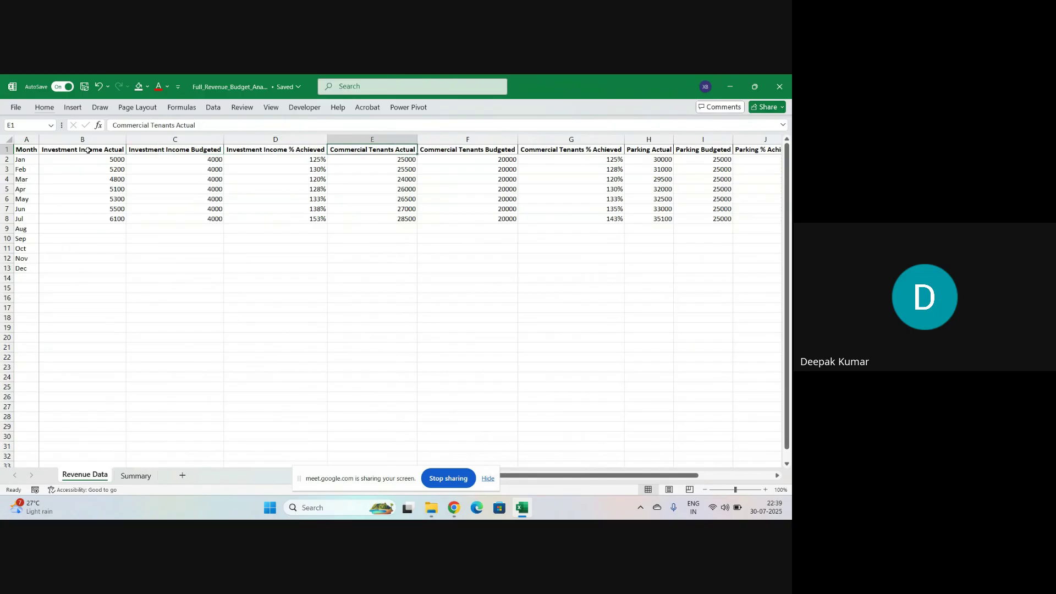
key(Right)
key(Right)
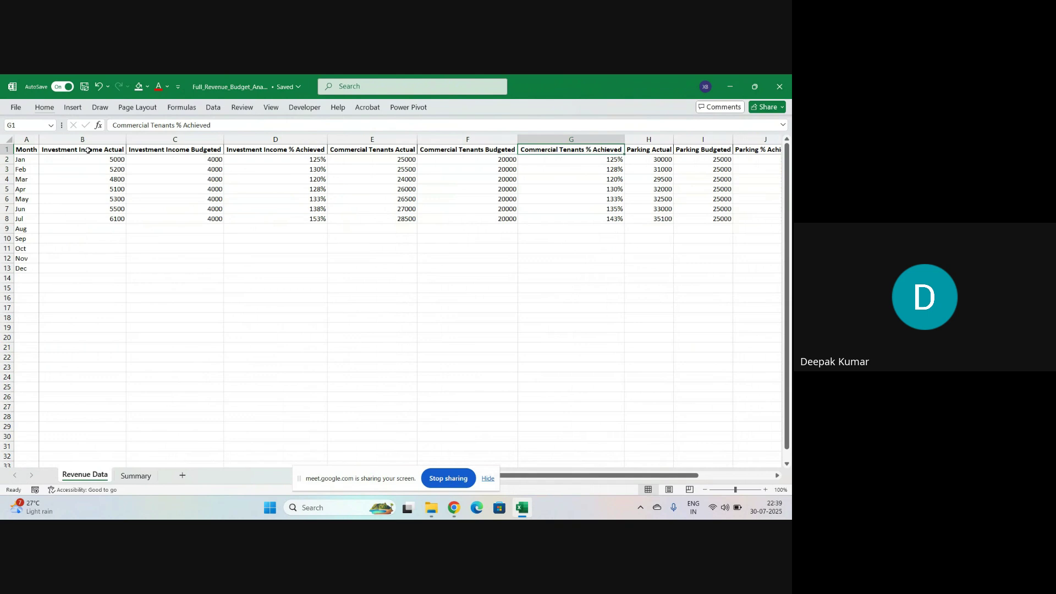
- On the Summary sheet, review the Budget column and the Actual section header in C1
click(135, 477)
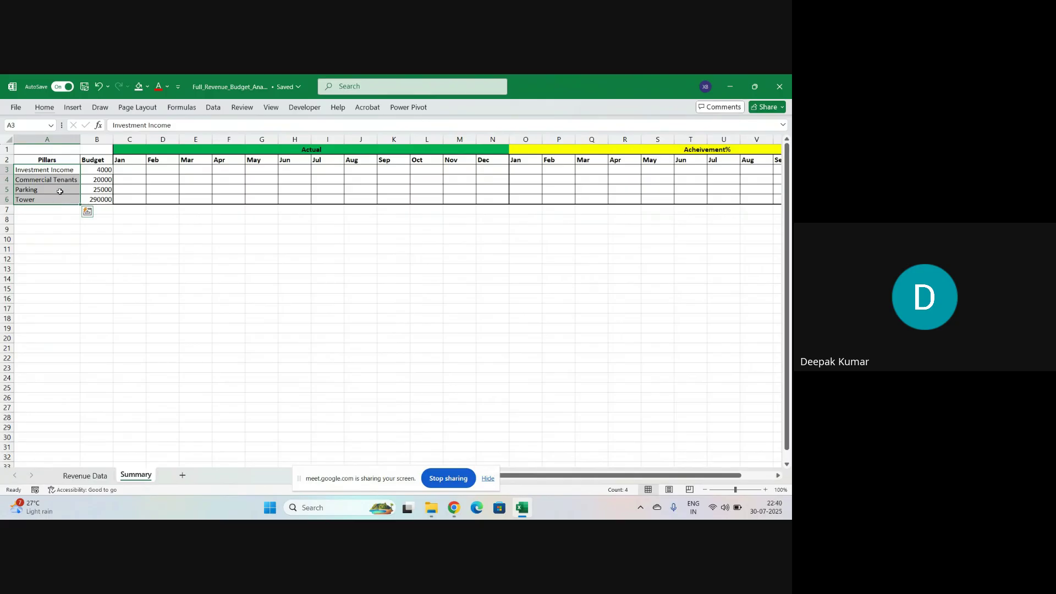
click(97, 161)
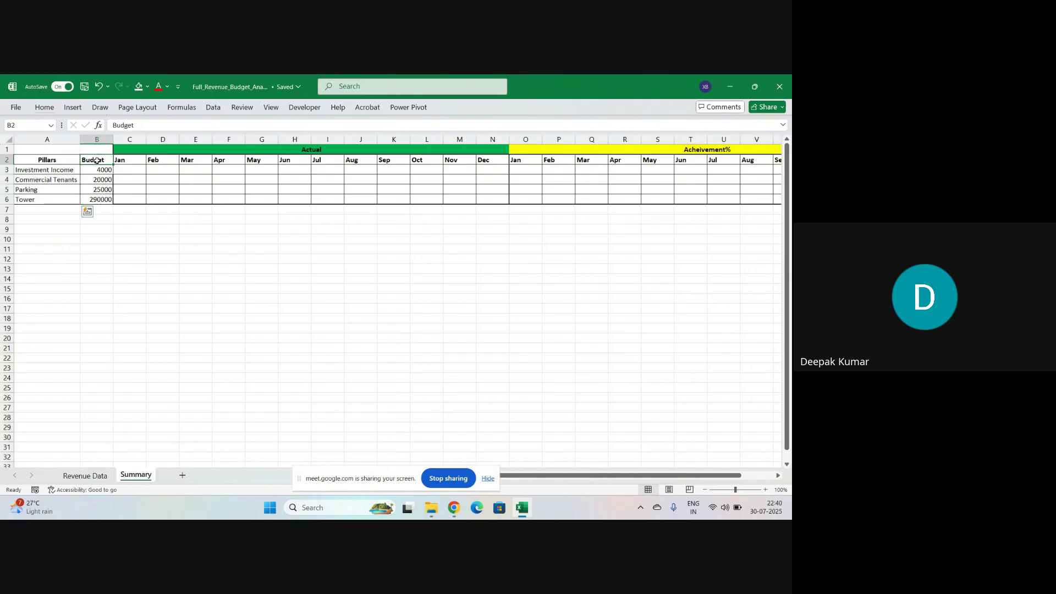
key(ctrl+shift+Down)
key(Up)
key(Right)
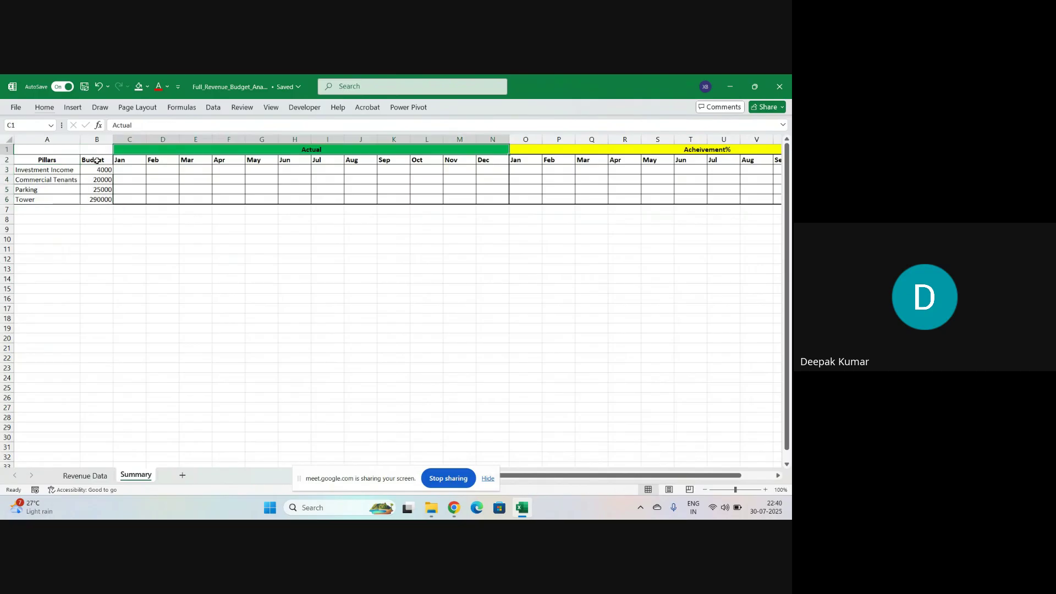
- Select the Actual section with its month columns and pillar rows, C1:N6, to review it
key(shift+Down)
key(shift+Down)
key(shift+Down)
key(shift+Down)
key(shift+Down)
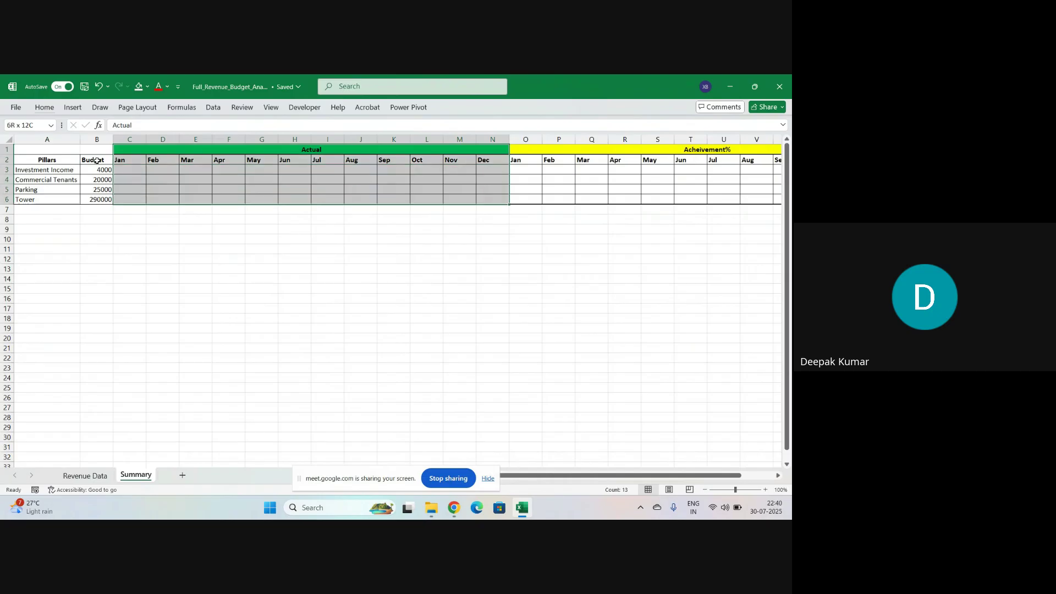
key(Down)
key(Down)
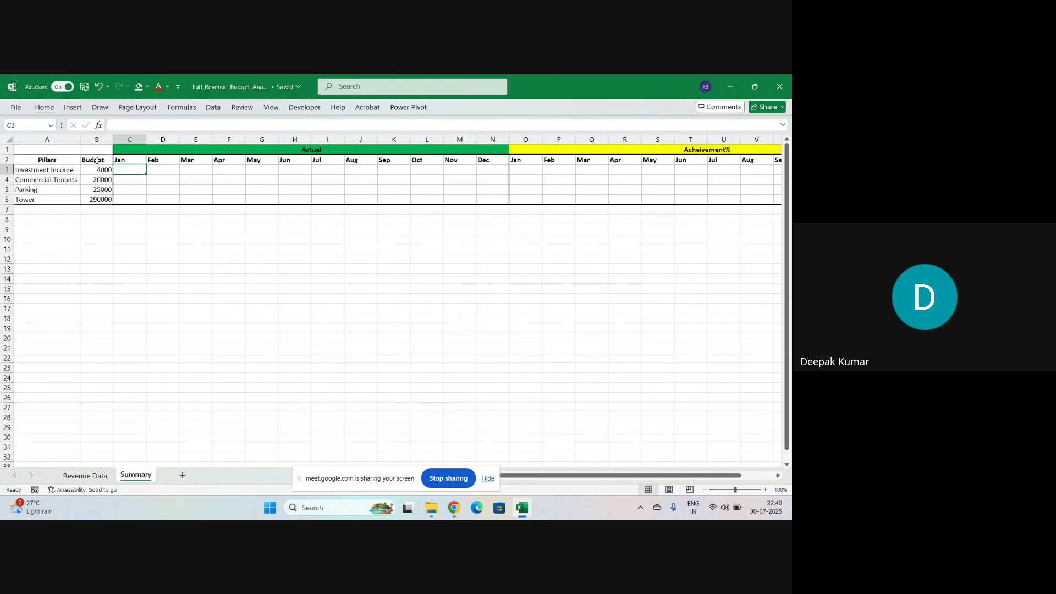
- Review the Jan Actual column's pillar rows and return to the Investment Income label in A3
key(Down)
key(Down)
key(Down)
key(Down)
key(Down)
key(Down)
key(Up)
key(Up)
key(Up)
key(Up)
key(Up)
key(Up)
key(Up)
key(Left)
key(Left)
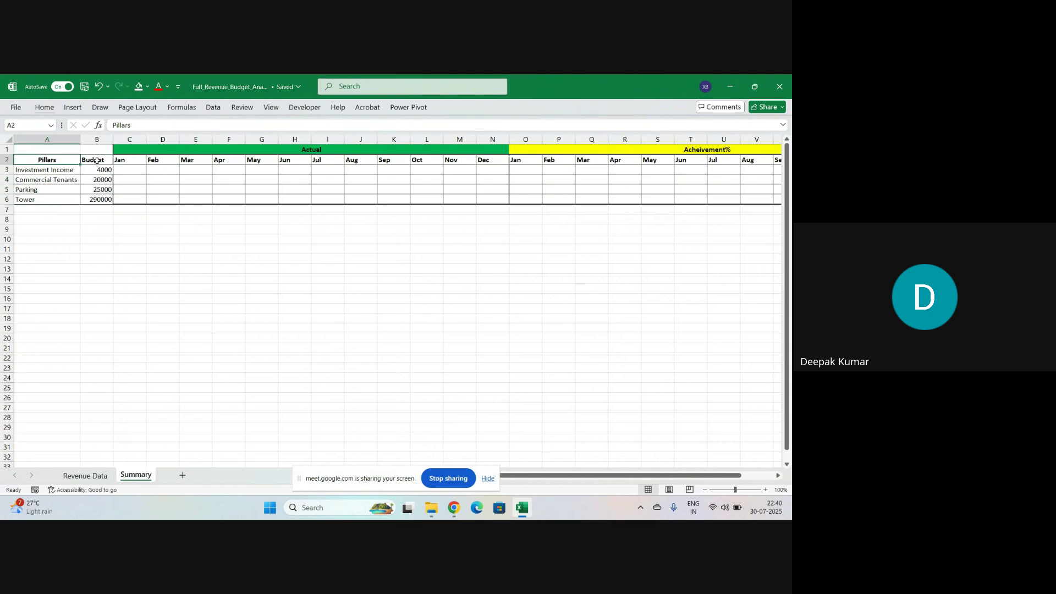
key(Down)
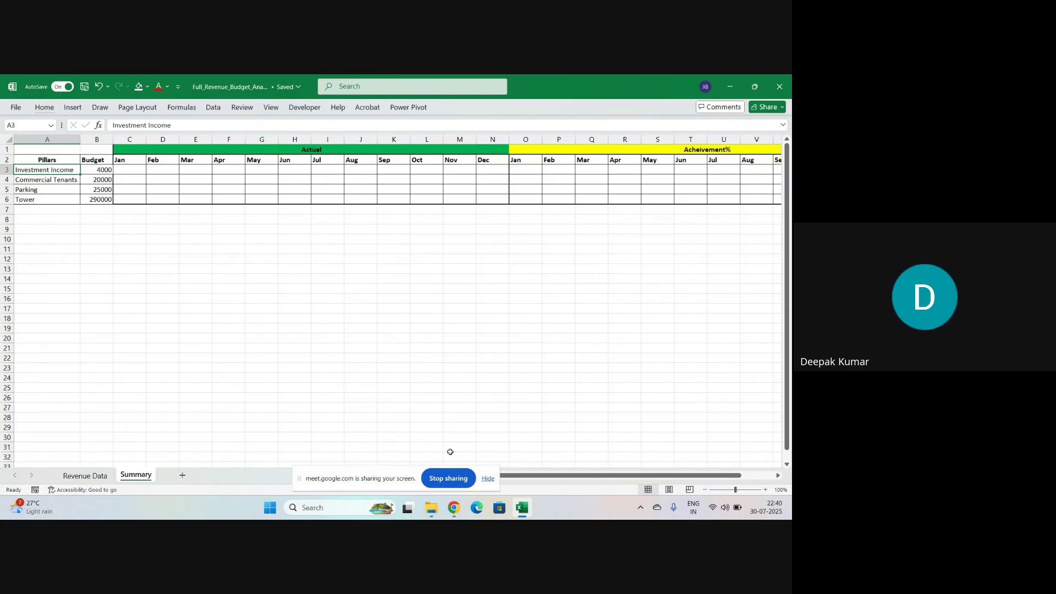
- Hide the screen-sharing notice and begin an INDEX formula in the Jan Actual cell for Investment Income, C3
click(488, 479)
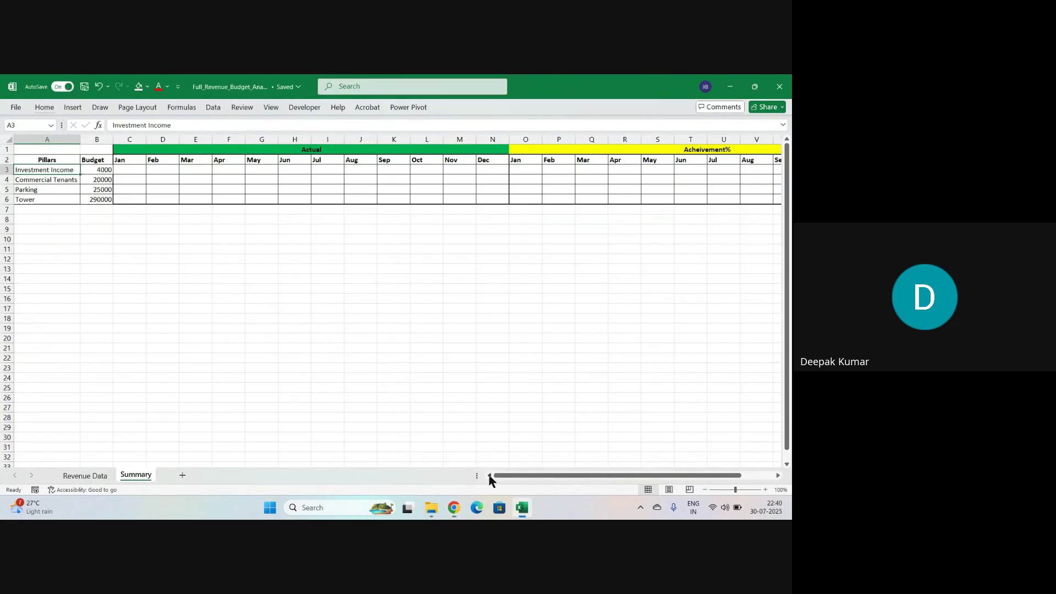
click(131, 172)
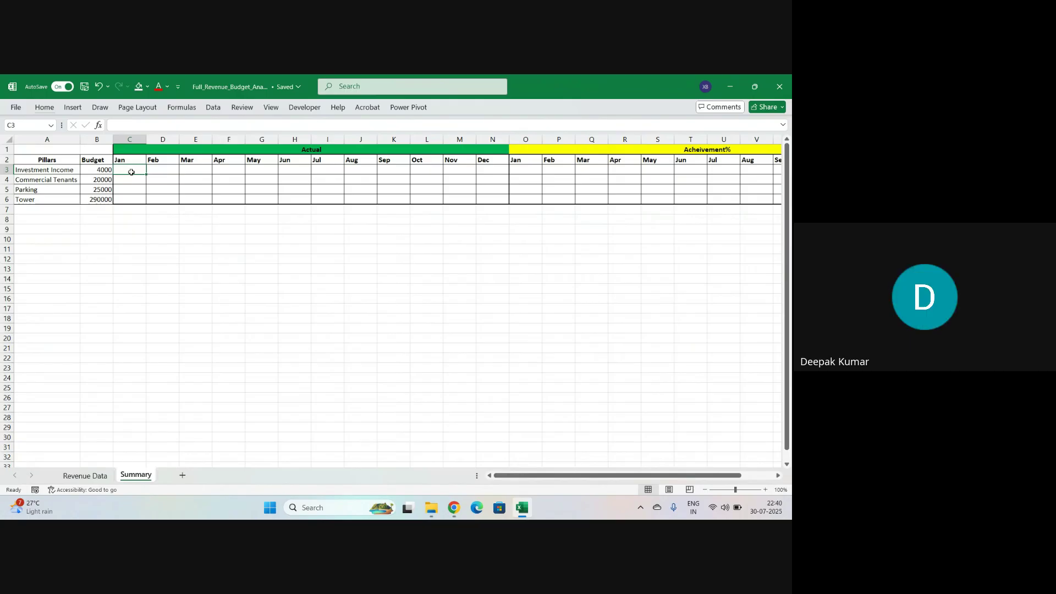
text(=inde)
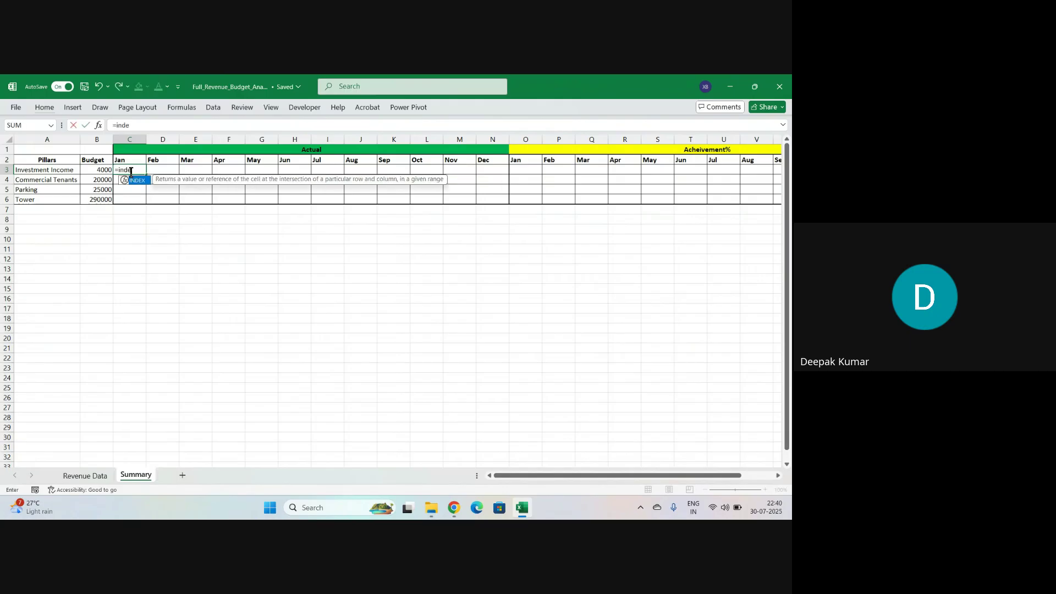
key(Tab)
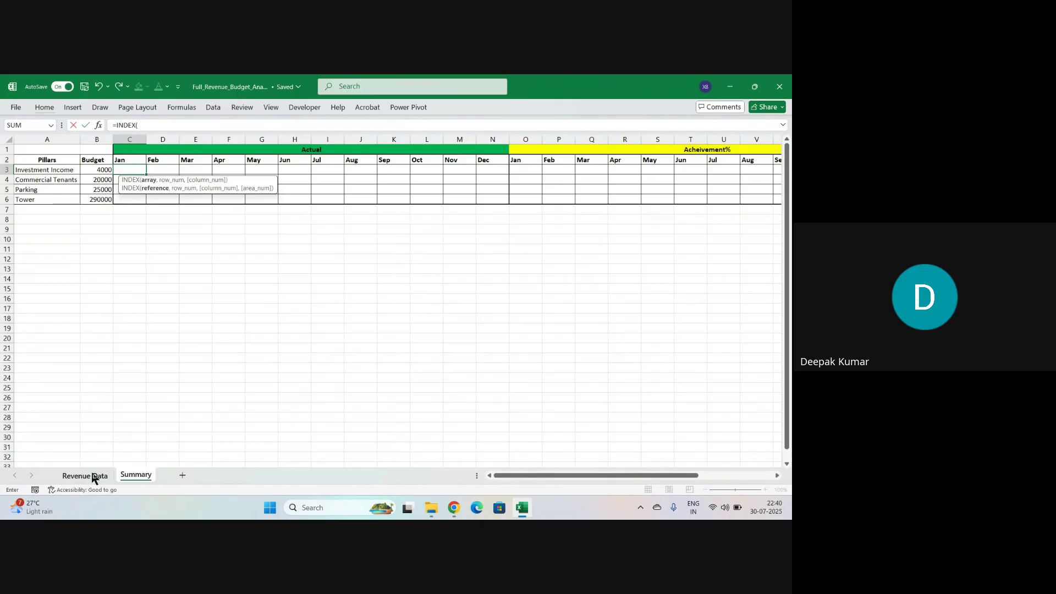
- Set the INDEX array to the absolute range $B$2:$P$13 on the Revenue Data sheet, covering all months through Dec
click(93, 477)
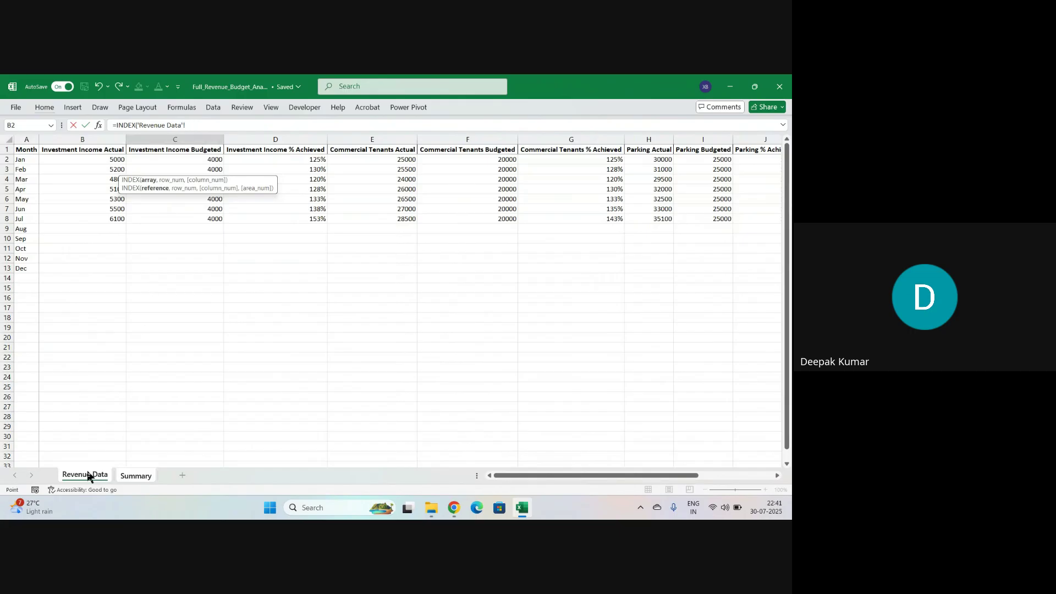
click(90, 159)
key(ctrl+shift+Right)
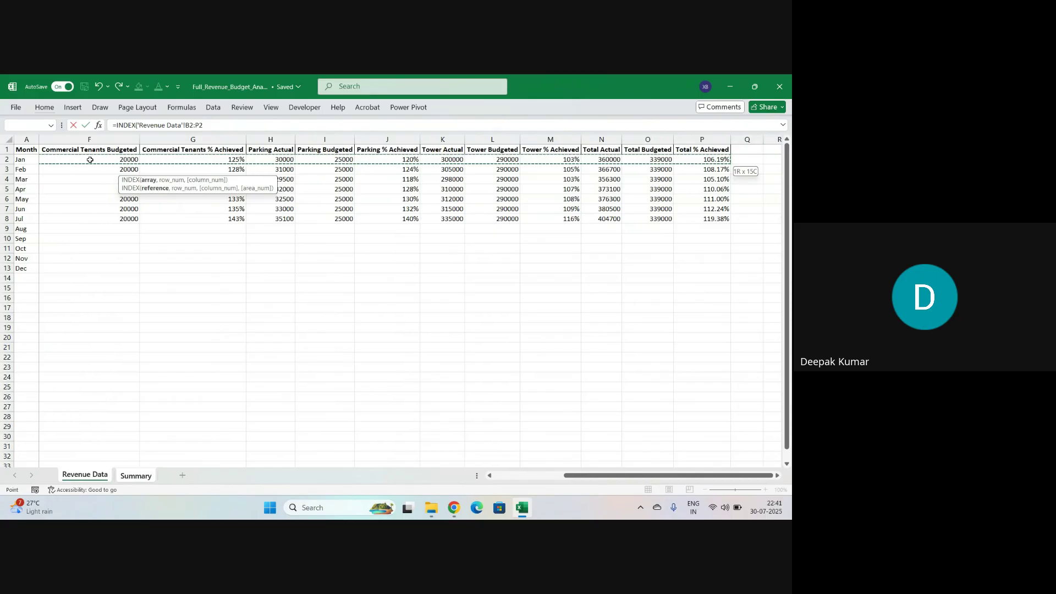
key(ctrl+shift+Down)
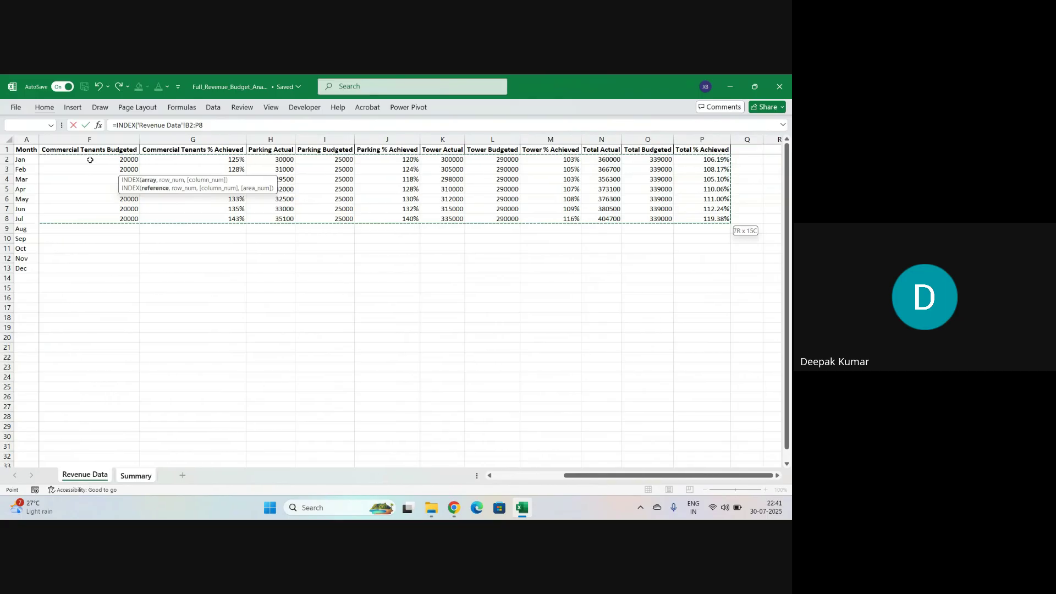
key(shift+Down)
key(shift+Down)
key(shift+Down)
key(shift+Down)
key(shift+Down)
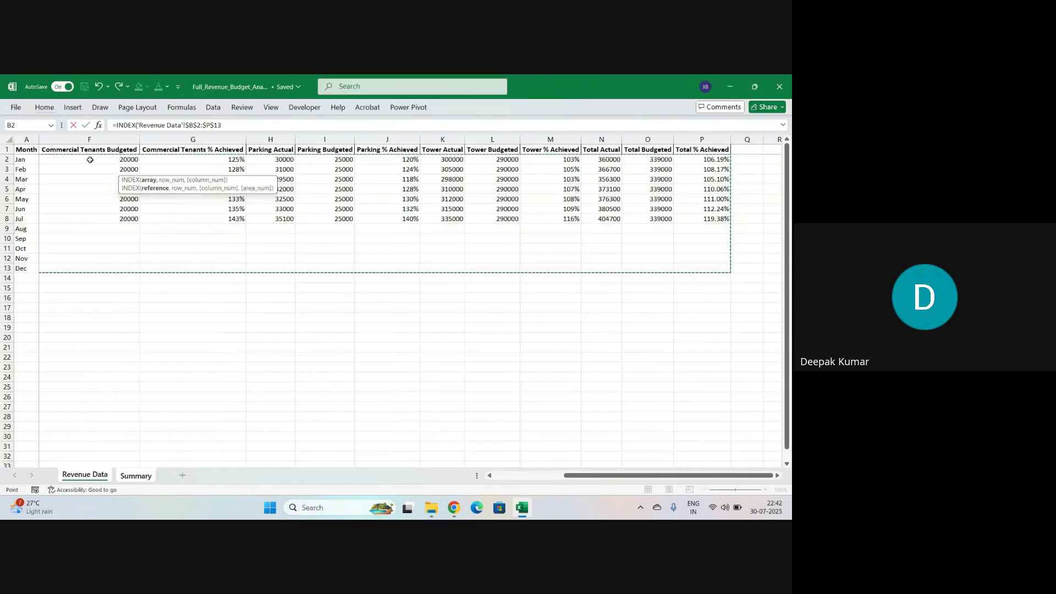
text(,)
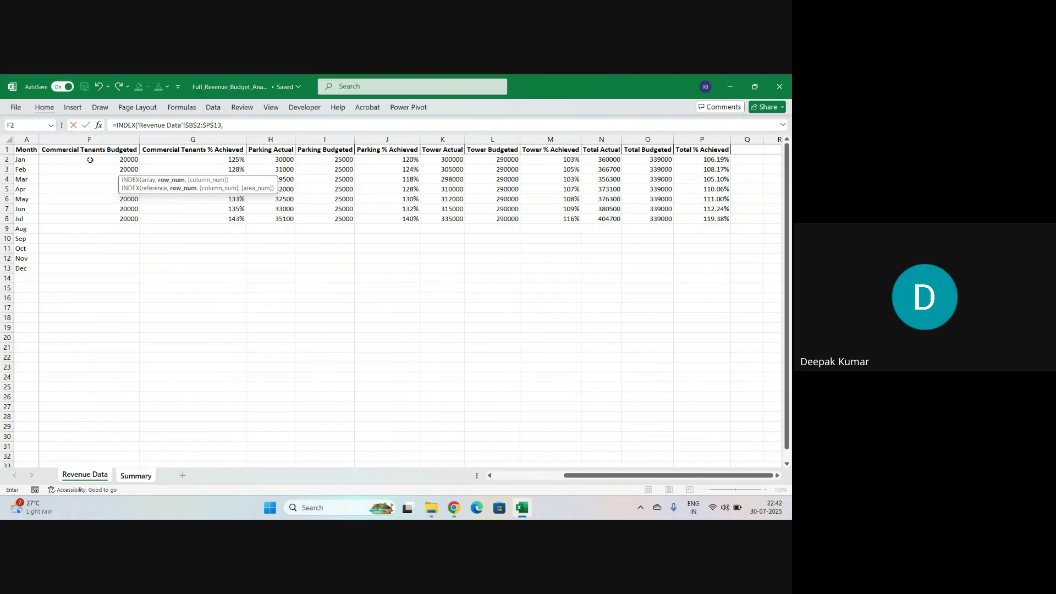
- For the row number, add a MATCH function with the Jan header Summary!C$2 as lookup value, locking only its row
text(mat)
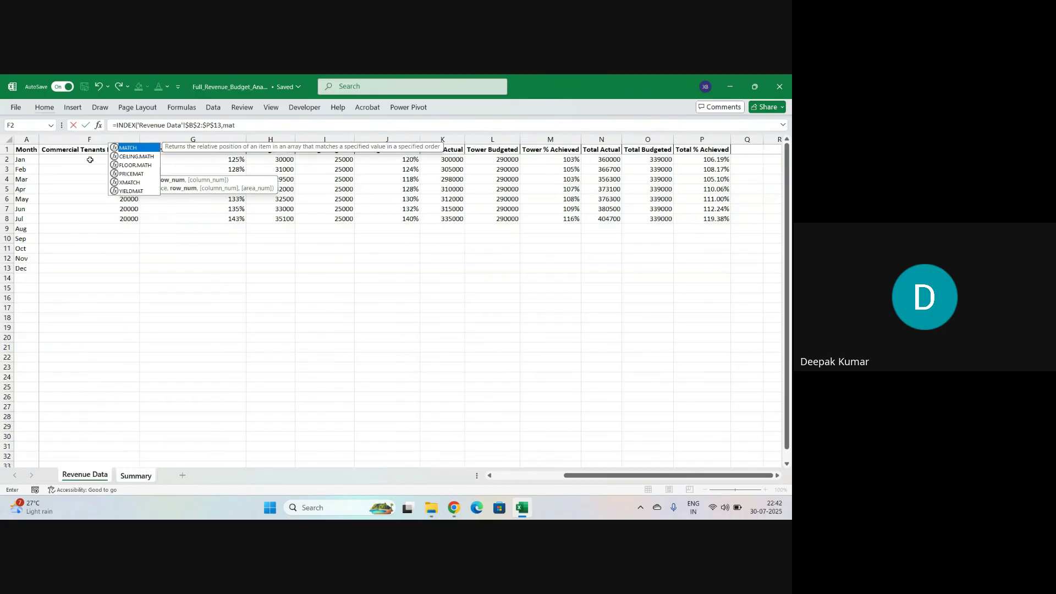
key(Tab)
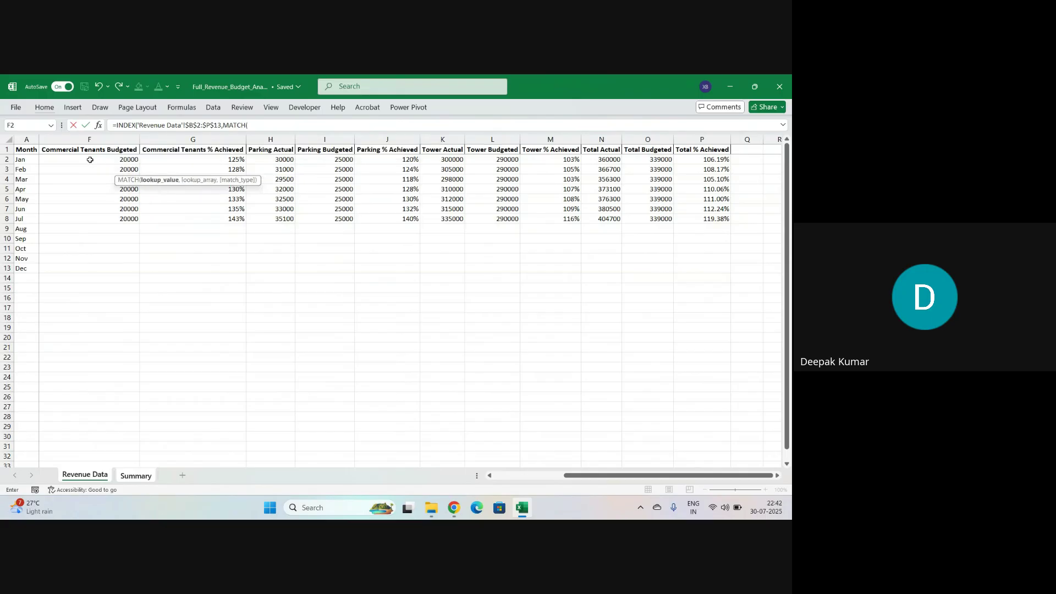
click(137, 476)
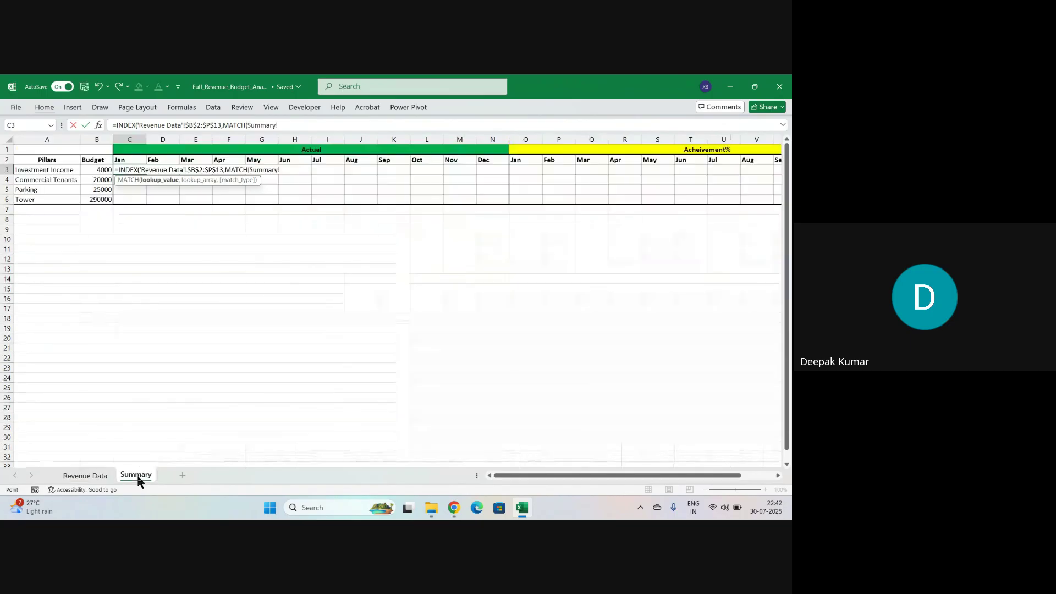
click(126, 160)
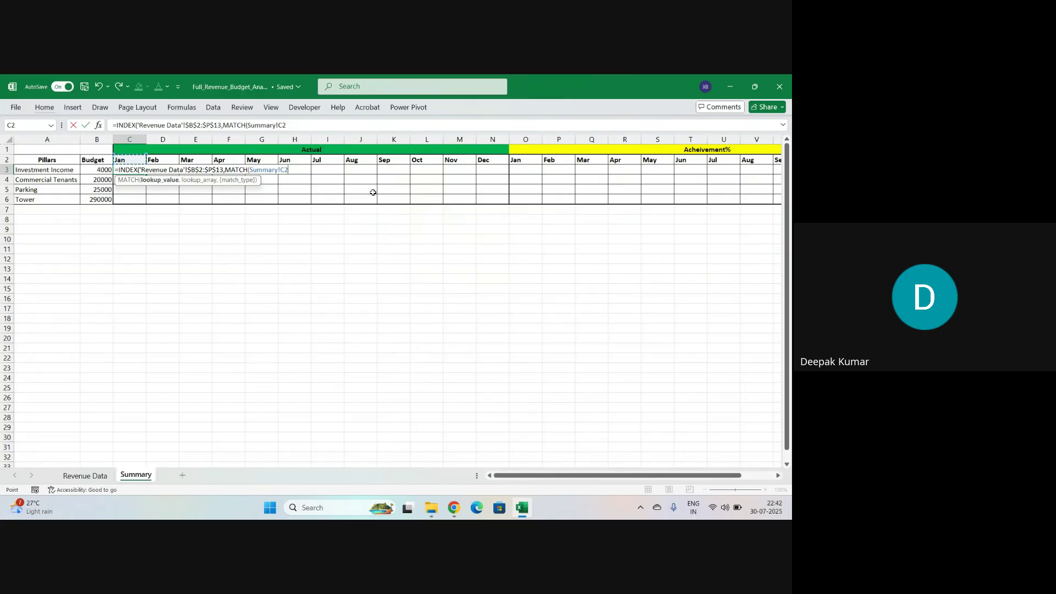
key(F4)
key(F4)
text(,)
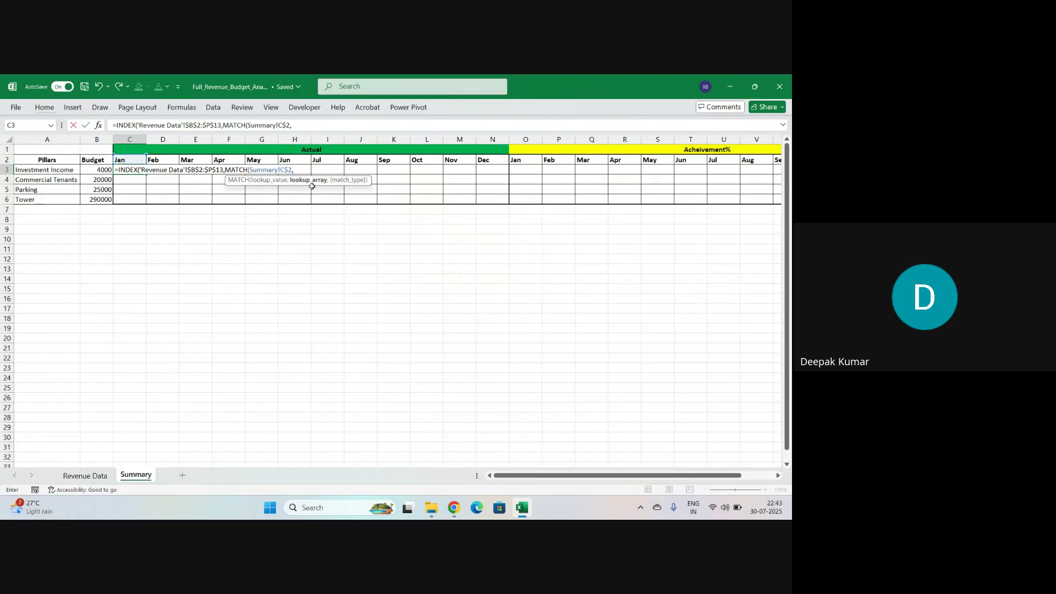
- Complete the row MATCH with the Revenue Data months $A$2:$A$13 as lookup array and exact match type 0
click(86, 476)
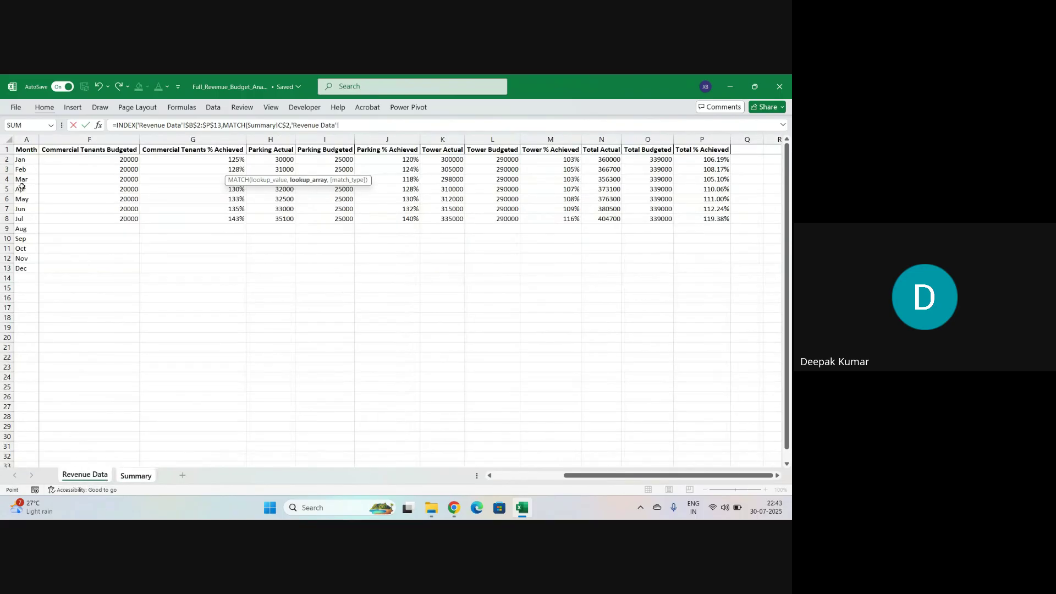
click(27, 160)
key(ctrl+shift+Down)
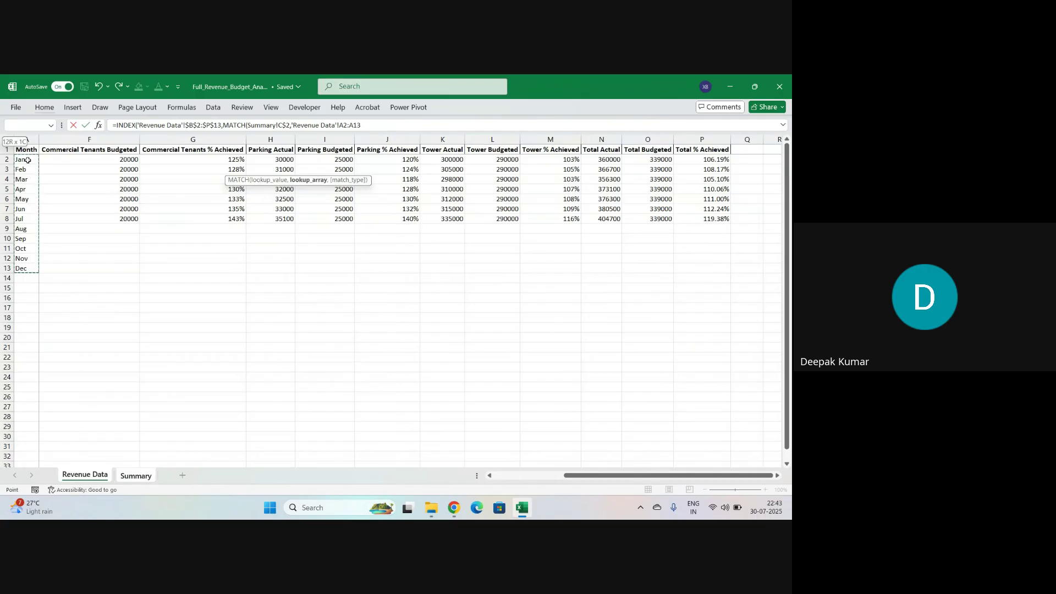
key(F4)
text(,)
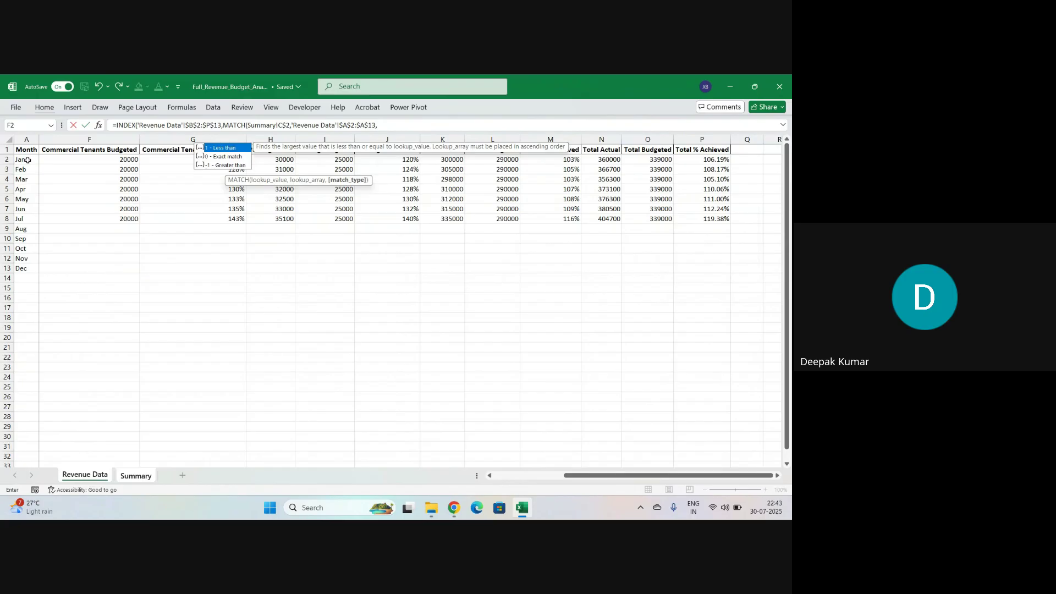
text(0)
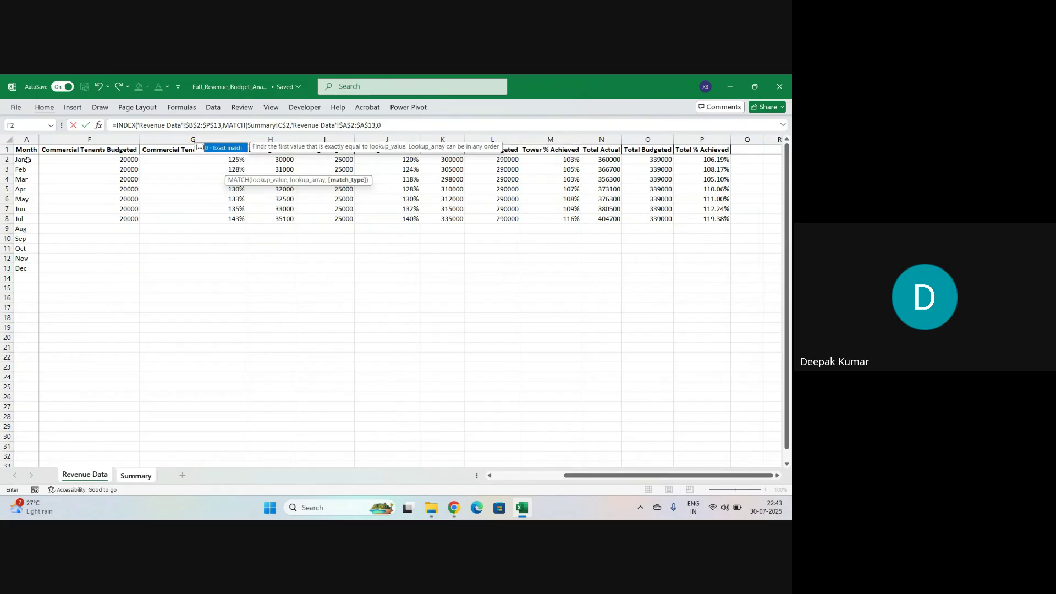
text())
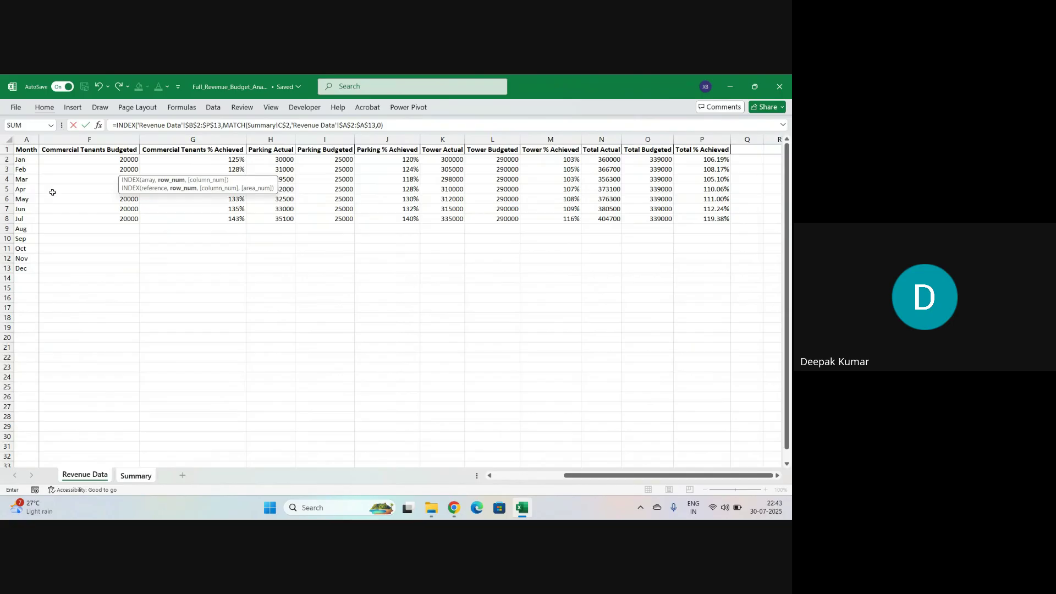
text(,)
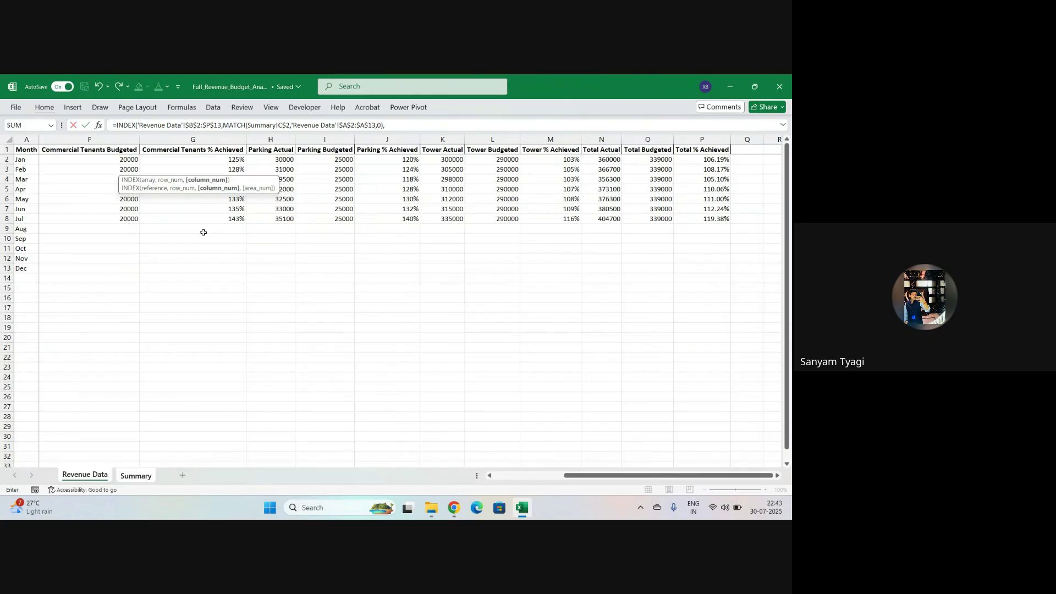
- For the column number, add a second MATCH with the pillar name Summary!$A3 as lookup value, locking only its column
scroll(204, 233, left, 5)
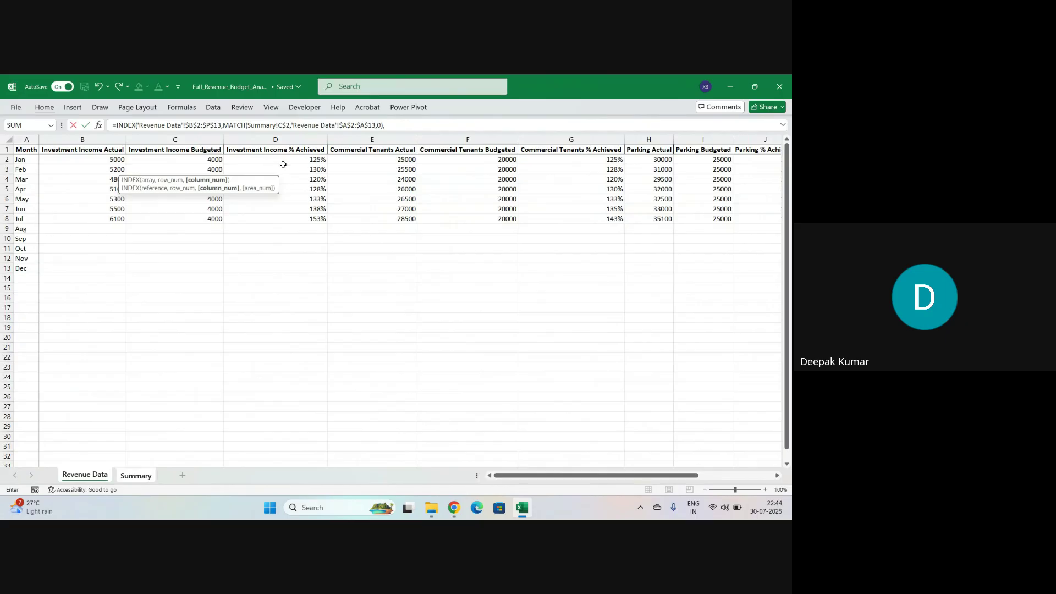
text(mat)
key(Tab)
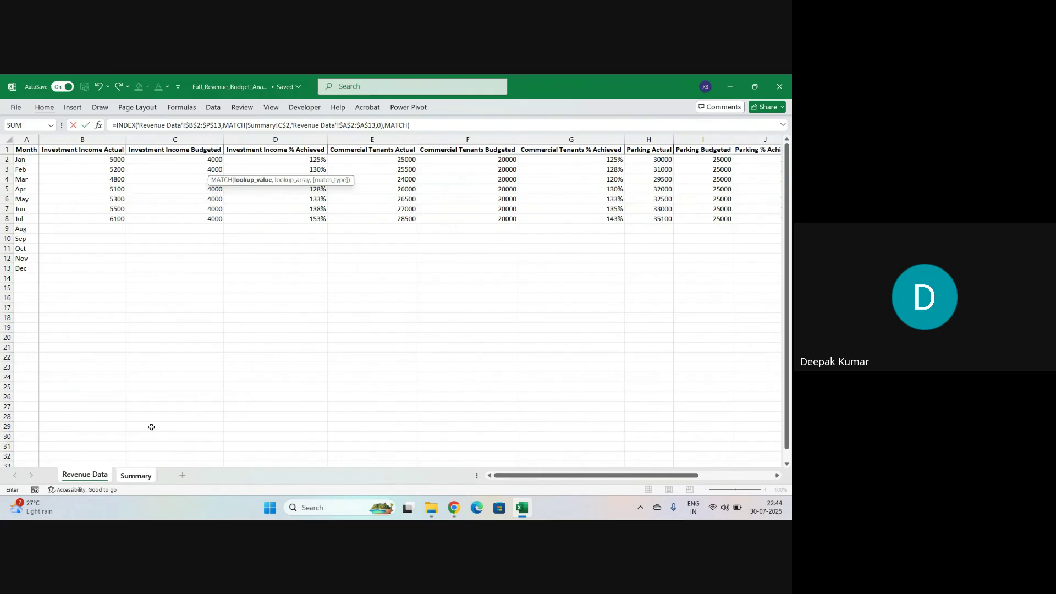
click(139, 480)
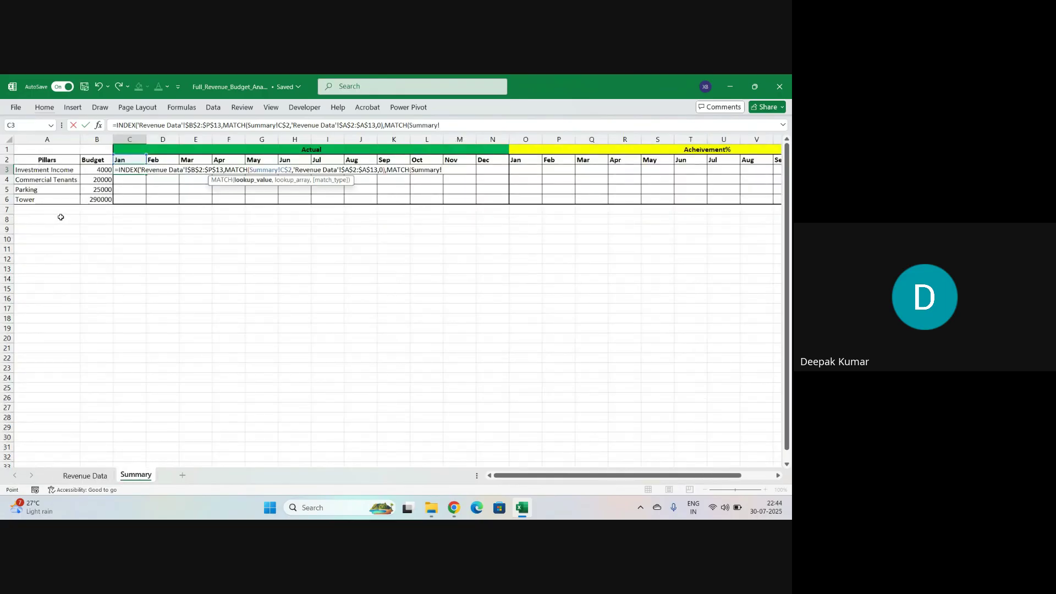
click(49, 172)
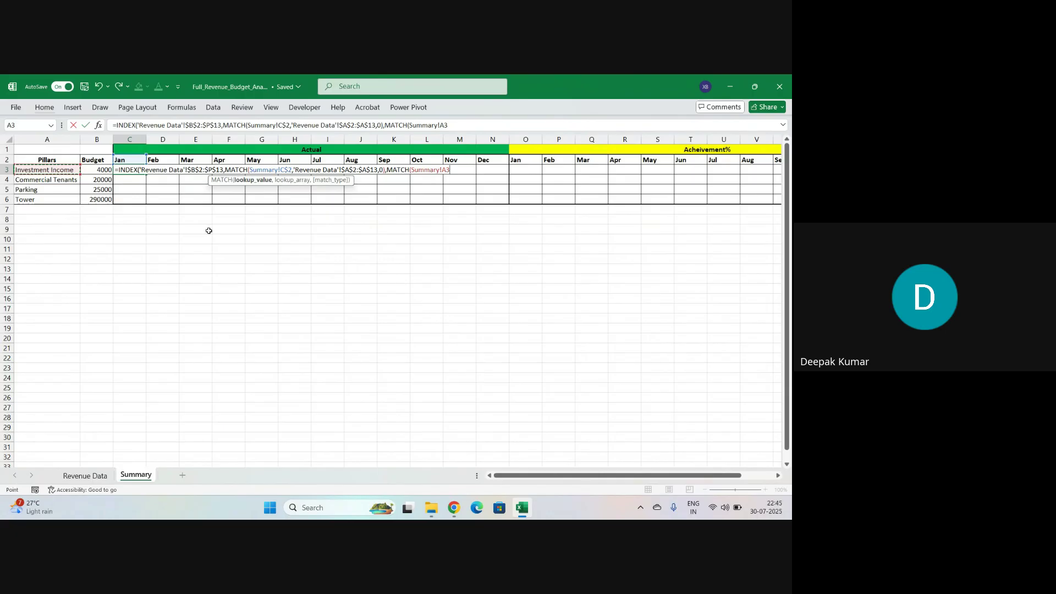
key(F4)
key(F4)
key(F4)
text(,)
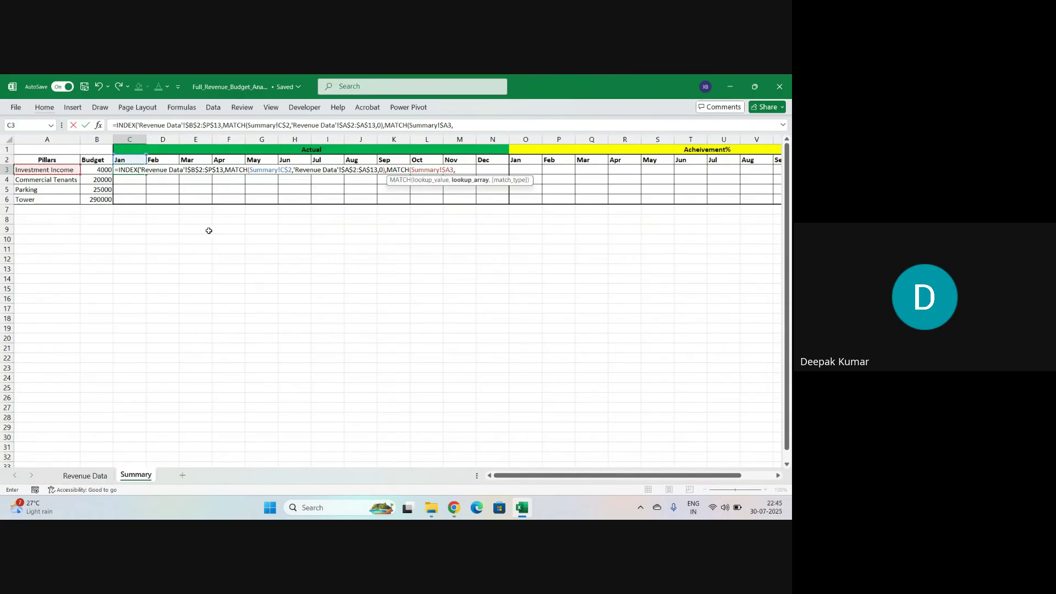
- Extend the second MATCH's lookup value with &" "&"Actual" so it combines the pillar name with the word Actual
key(BackSpace)
text(&" "&"Act)
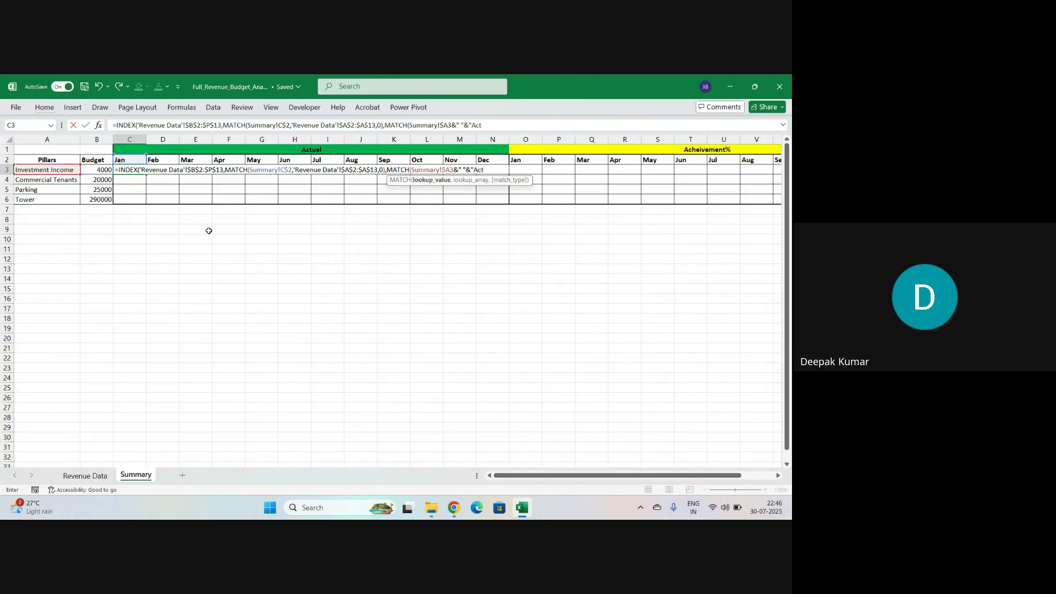
text(ual)
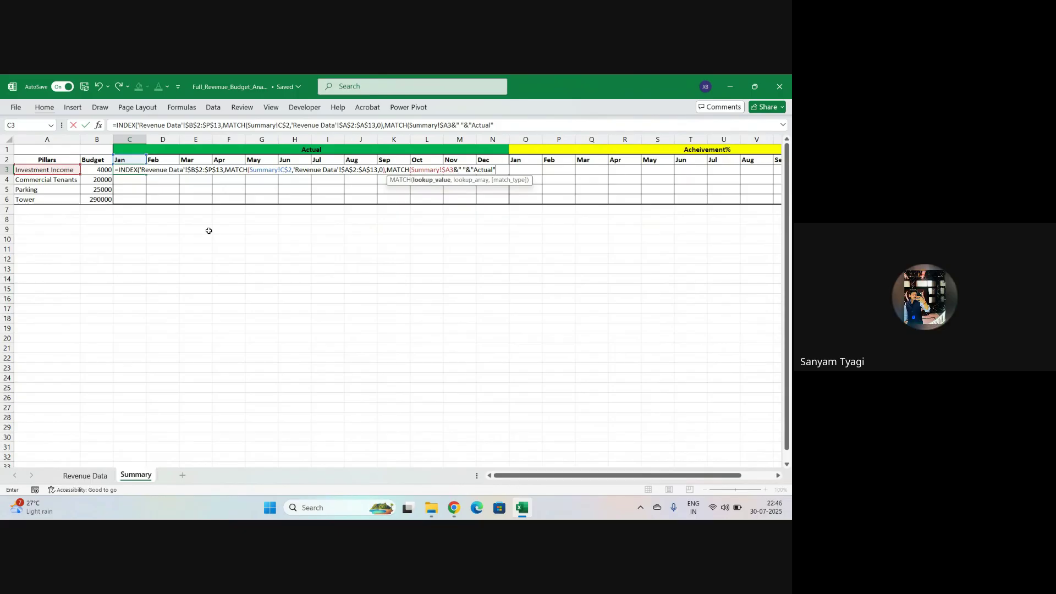
text(,)
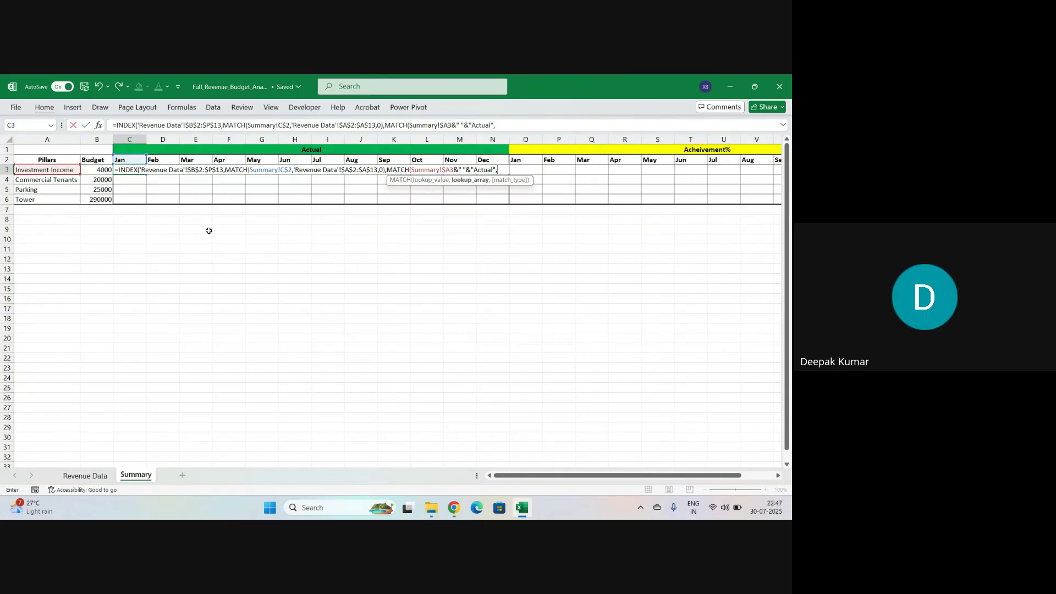
- Set the second MATCH's lookup array to the Revenue Data header row as the absolute range $B$1:$P$1
click(91, 478)
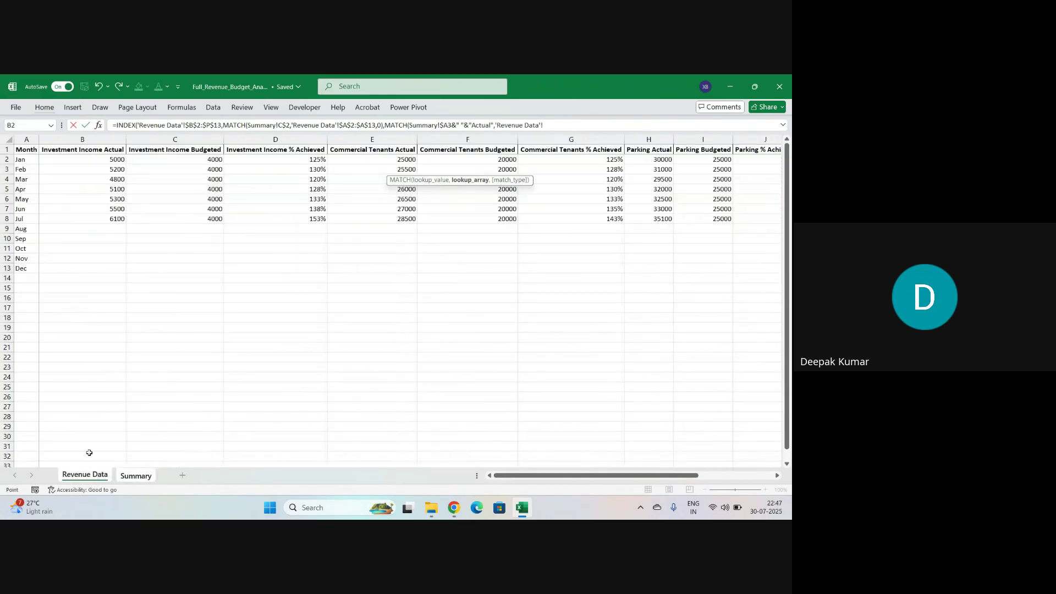
click(78, 151)
key(ctrl+shift+Right)
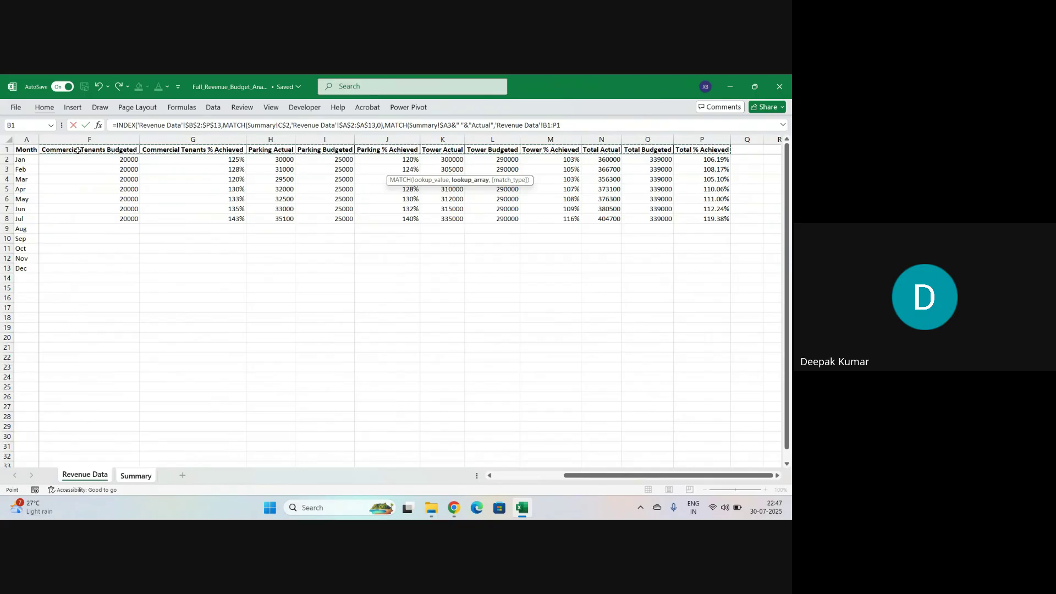
key(F4)
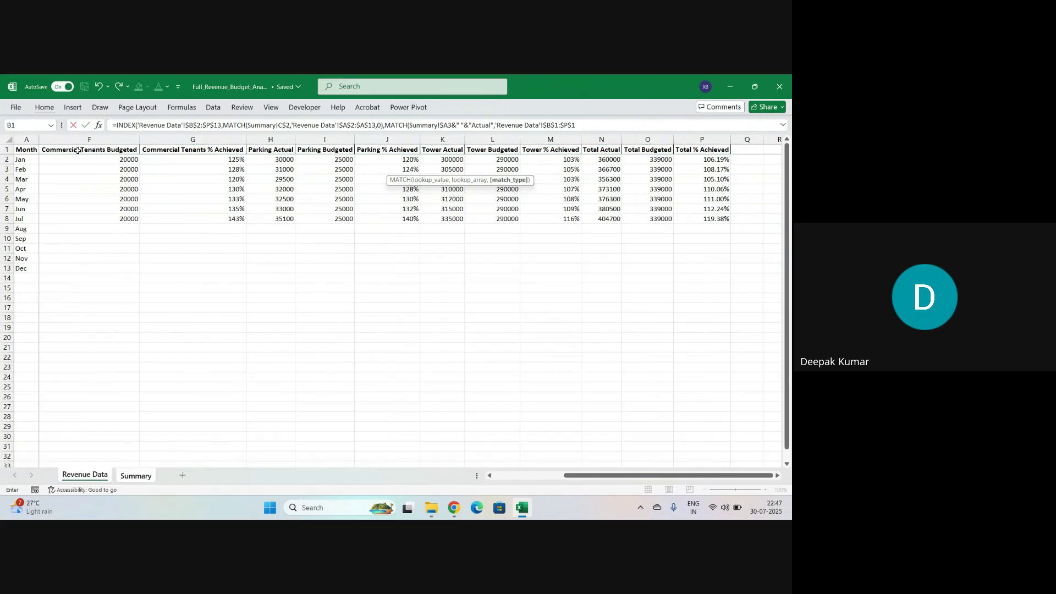
- Finish the second MATCH with exact match type 0, close the INDEX formula and enter it in Summary cell C3
text(,)
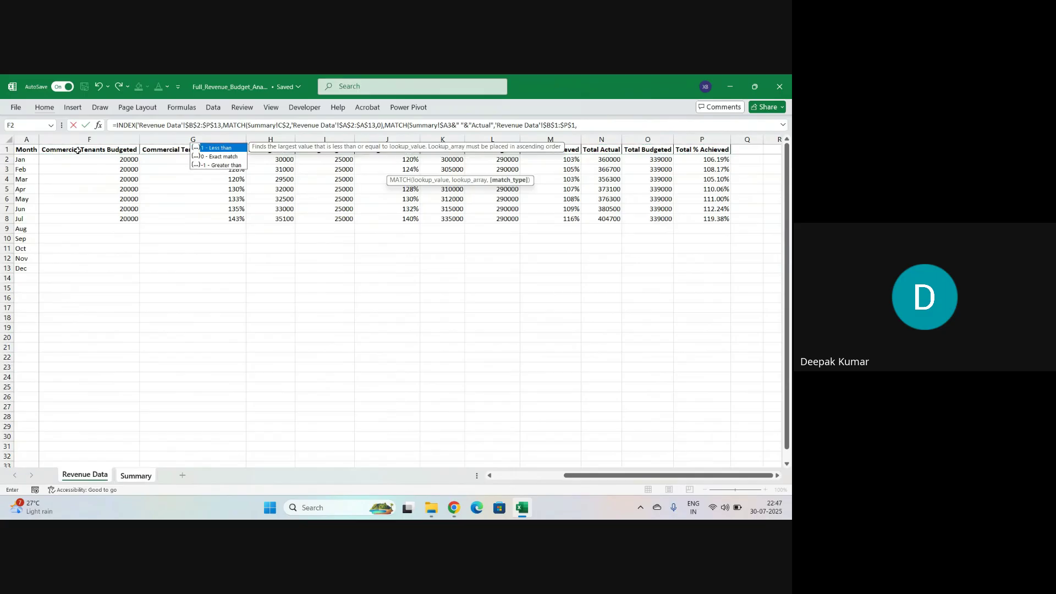
text(0)
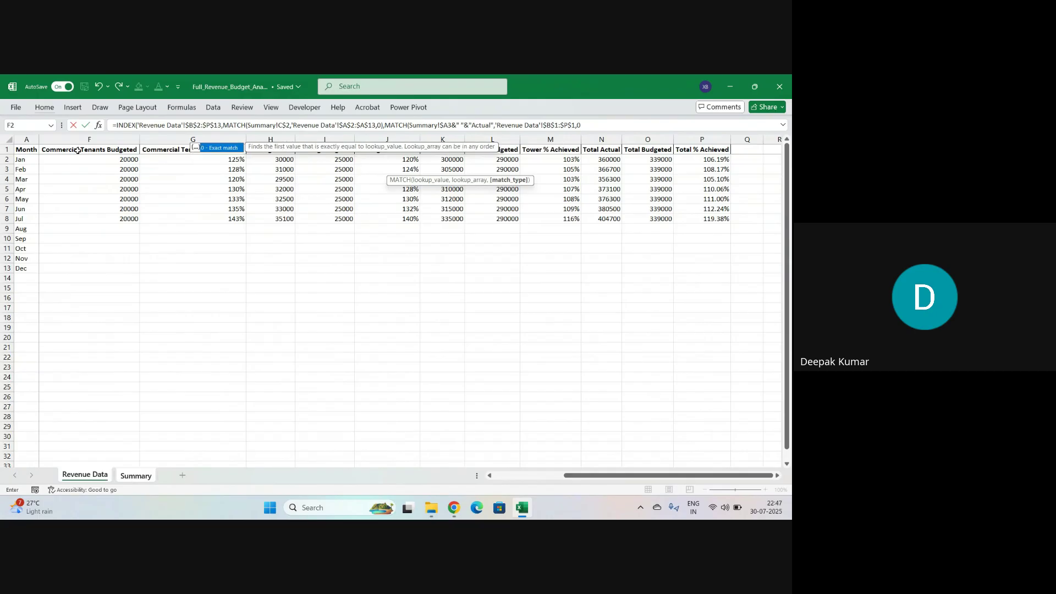
text())
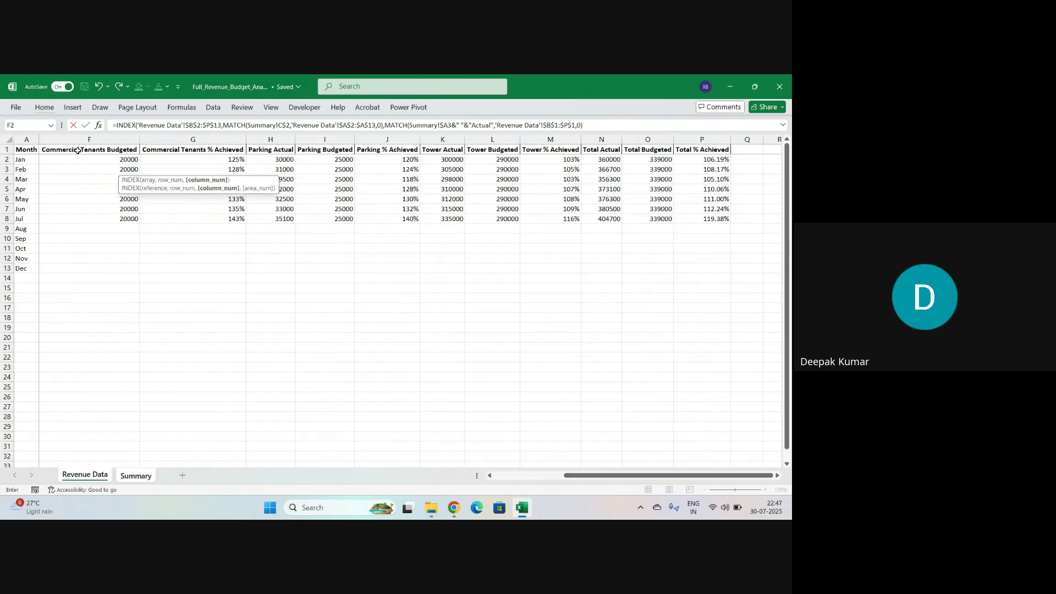
key(Return)
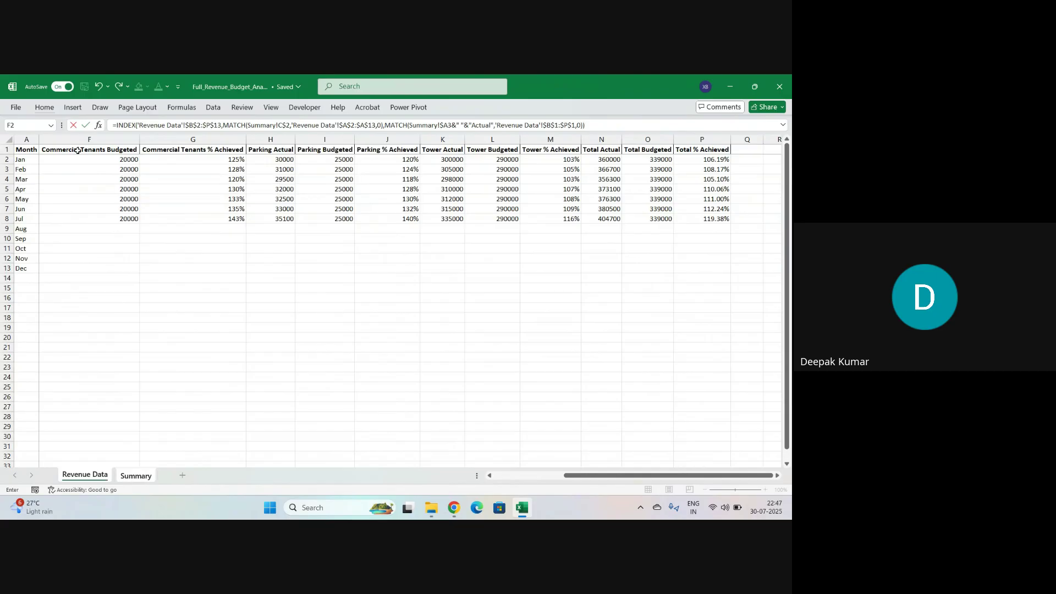
key(Return)
key(Up)
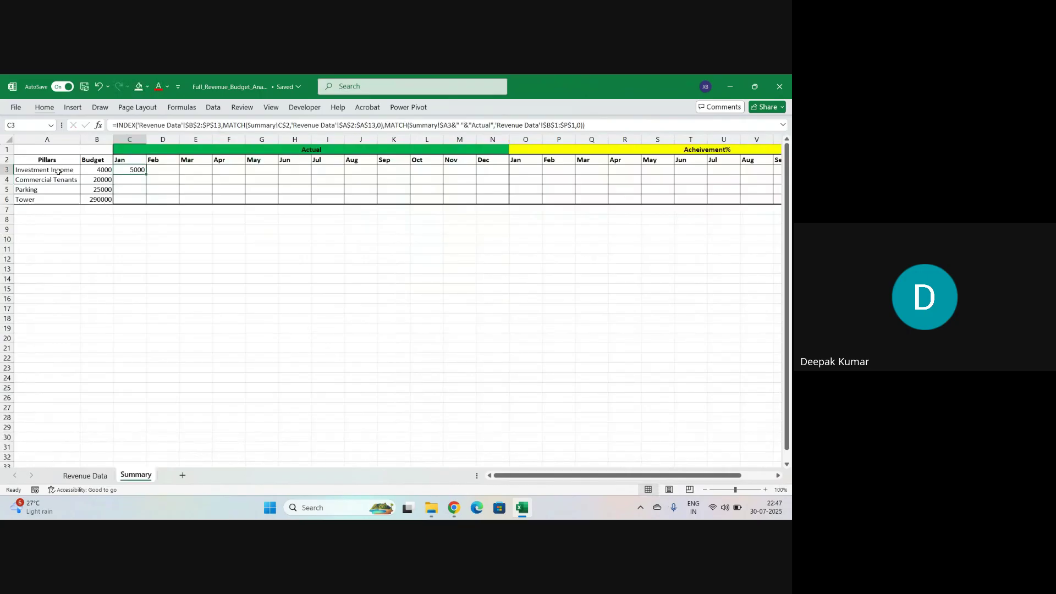
- Check the January Investment Income actual in Summary against cell B2 on the Revenue Data sheet
click(91, 477)
scroll(127, 278, left, 5)
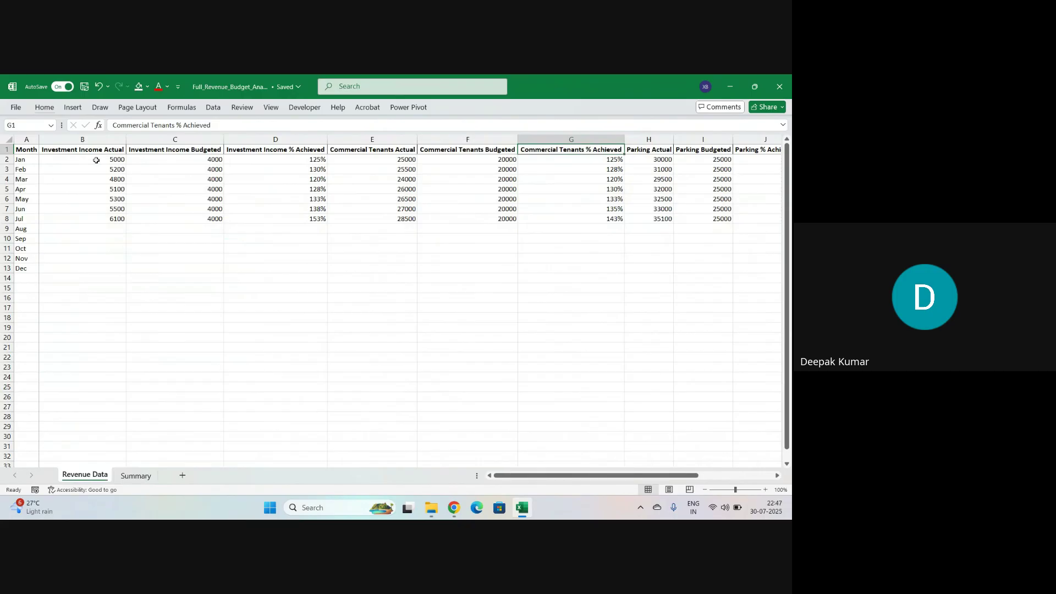
click(97, 160)
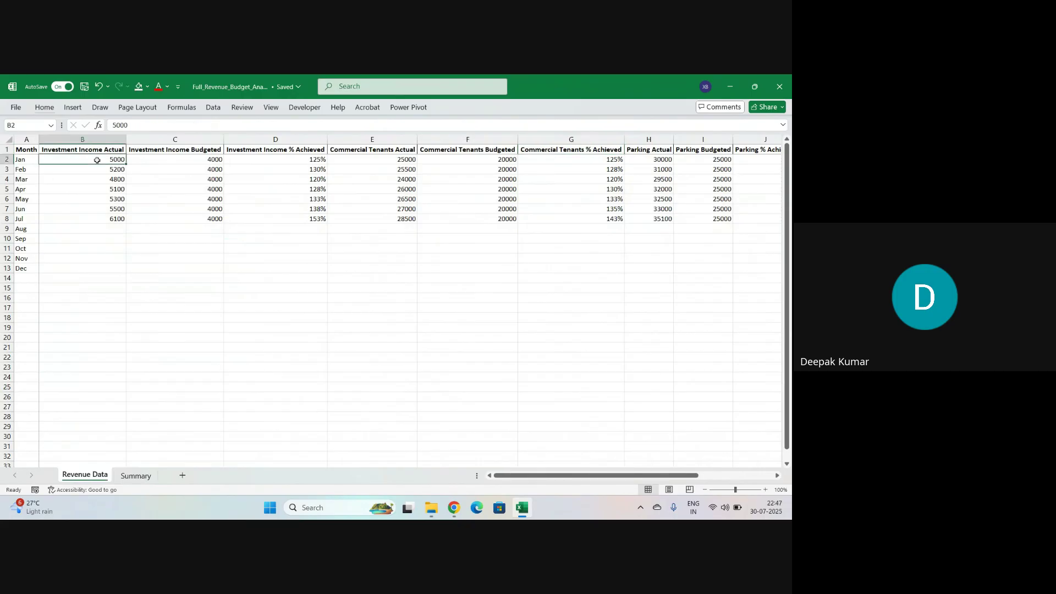
click(136, 477)
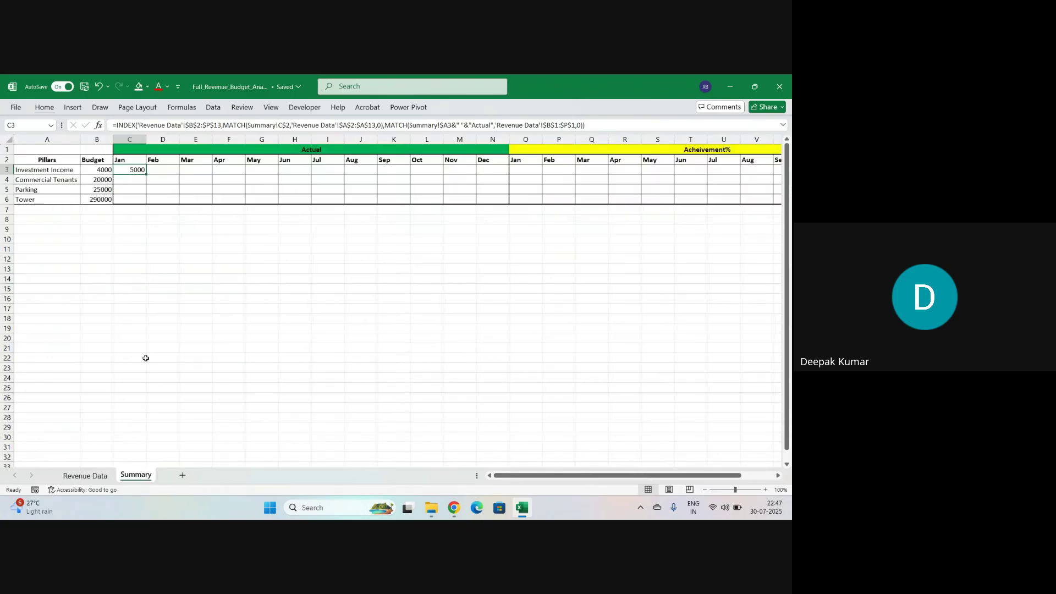
- Copy the January Investment Income formula from C3 across February to July, cells D3:I3
key(ctrl+c)
key(Right)
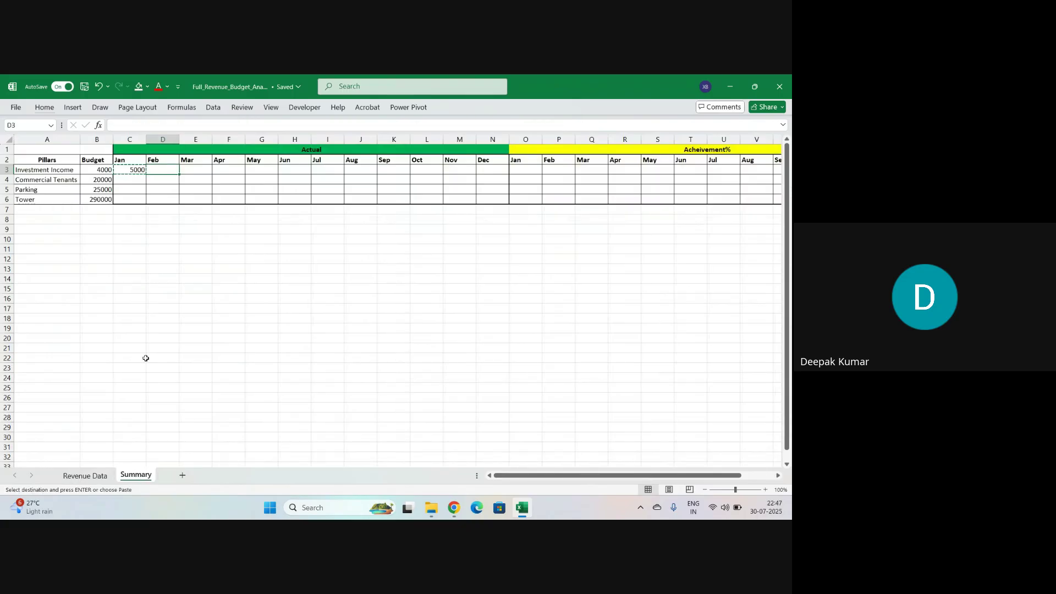
key(shift+Right)
key(shift+Right)
key(shift+Right)
key(shift+Right)
key(shift+Right)
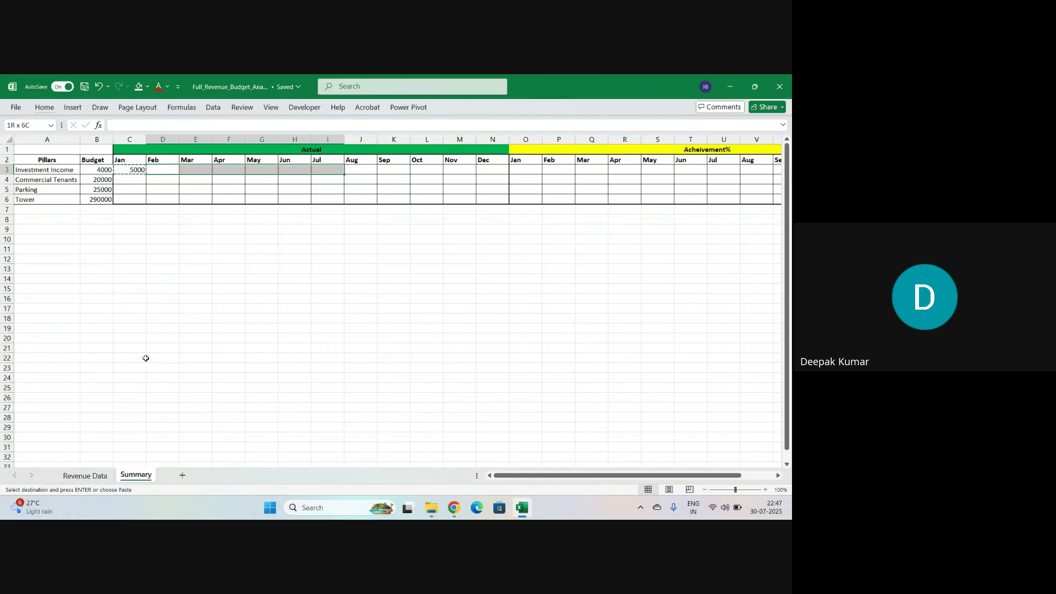
key(ctrl+v)
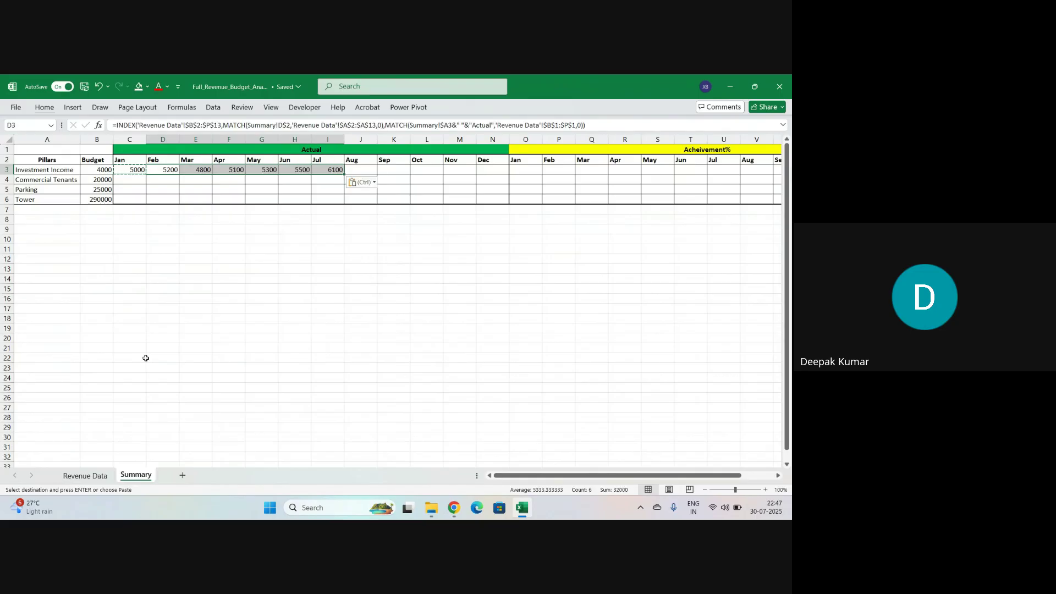
key(Escape)
- Copy the January to July Investment Income formulas C3:I3 down to Commercial Tenants, Parking and Tower, cells C4:I6
key(Left)
key(ctrl+shift+Right)
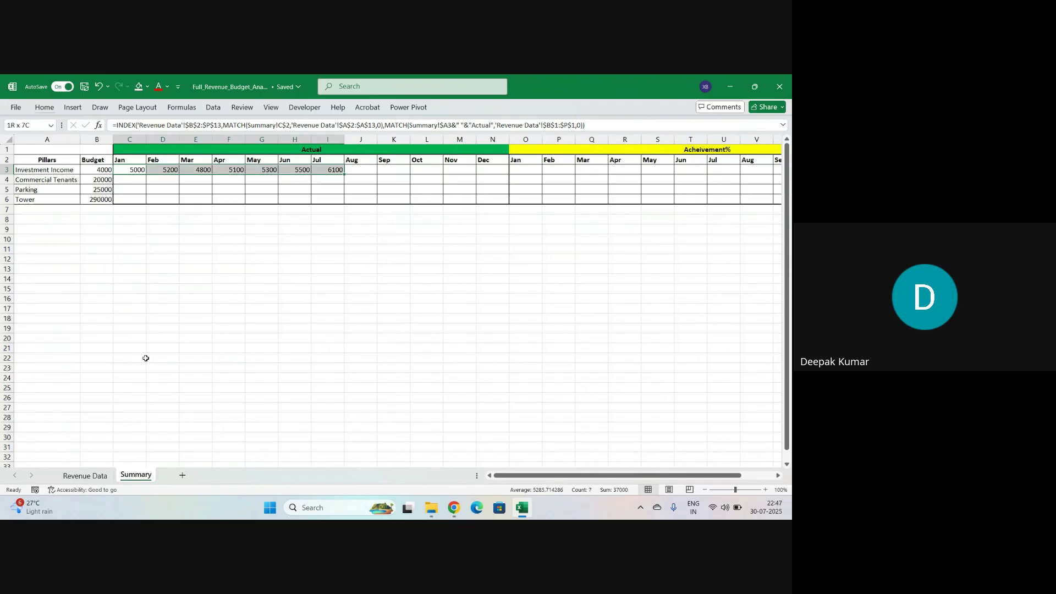
key(ctrl+c)
key(Down)
key(shift+Down)
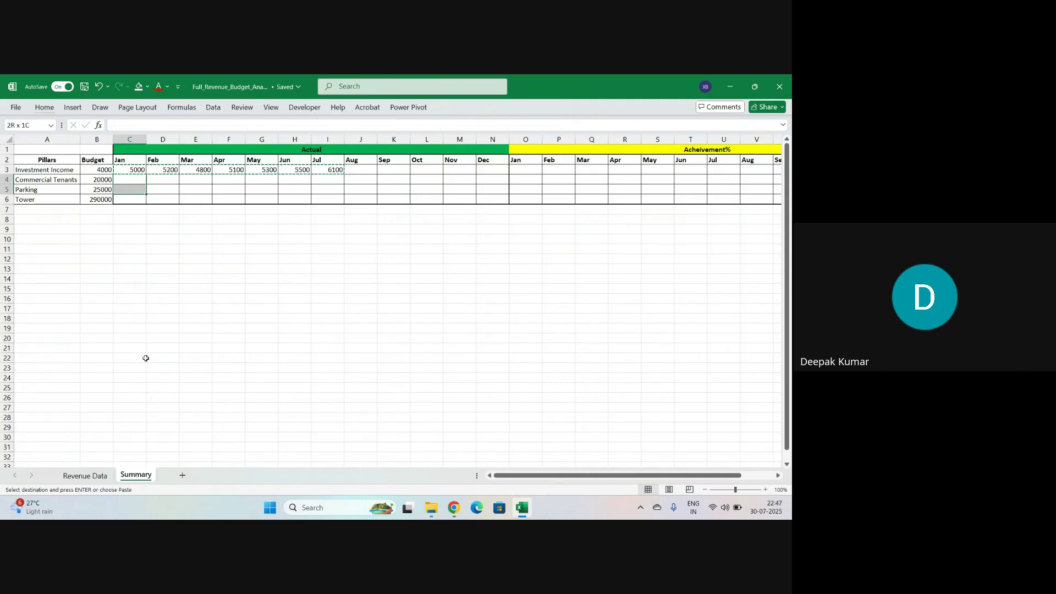
key(shift+Down)
key(shift+Right)
key(shift+Right)
key(shift+Right)
key(shift+Right)
key(shift+Right)
key(shift+Right)
key(shift+Right)
key(shift+Left)
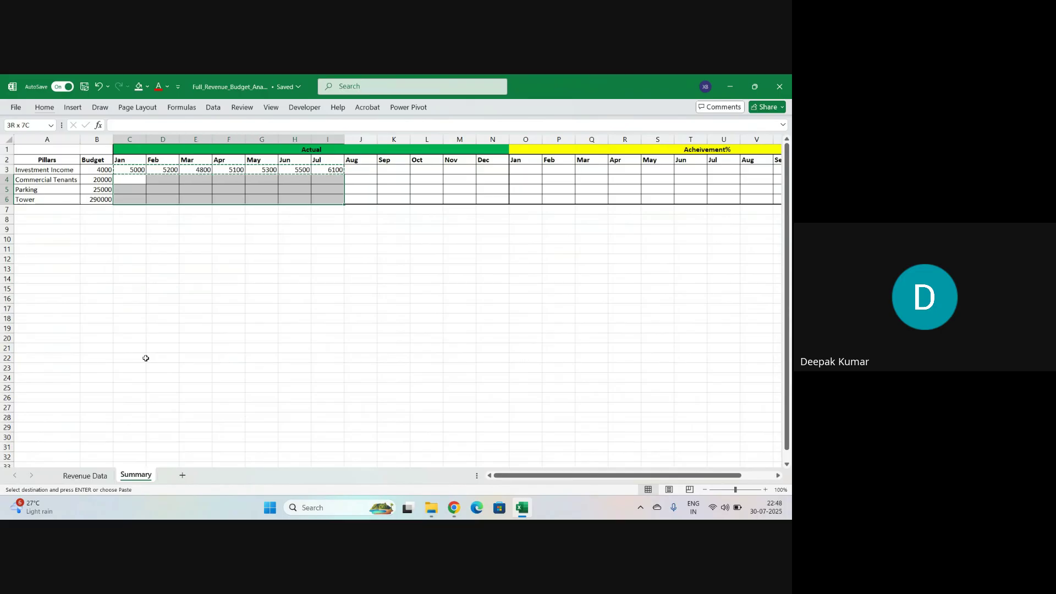
key(ctrl+v)
key(Escape)
key(Up)
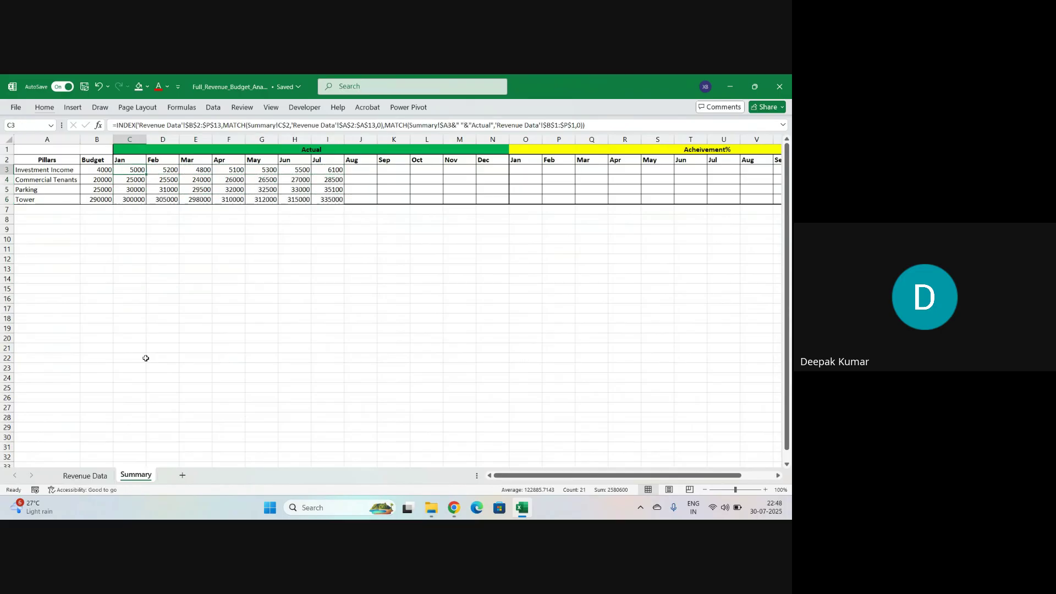
- Check Tower's January actual in Summary cell C6 against the Tower Actual column on the Revenue Data sheet
key(Down)
key(Down)
key(Down)
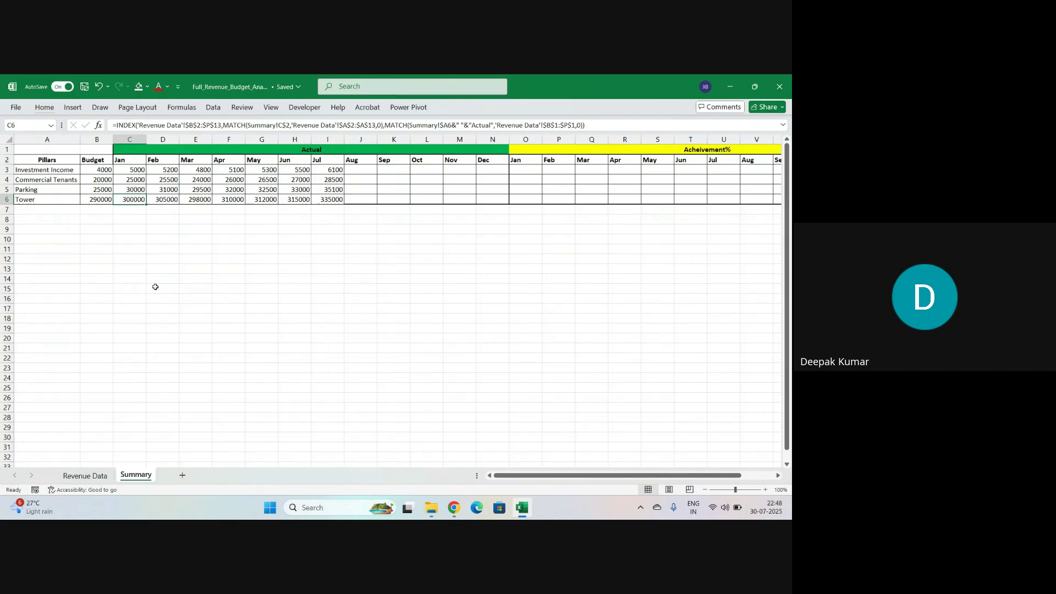
click(99, 478)
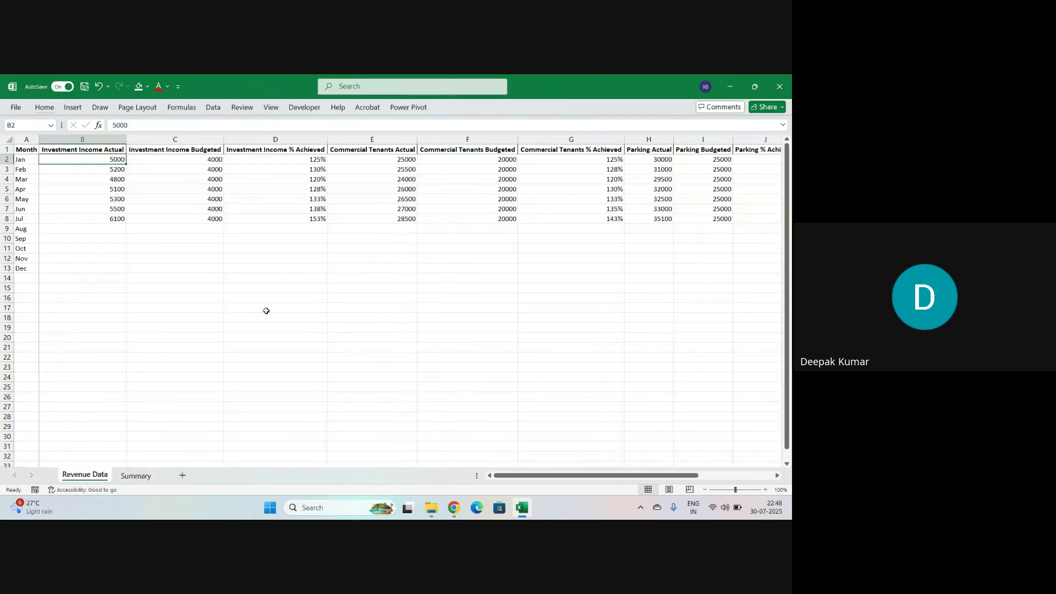
scroll(385, 218, right, 2)
scroll(385, 218, right, 3)
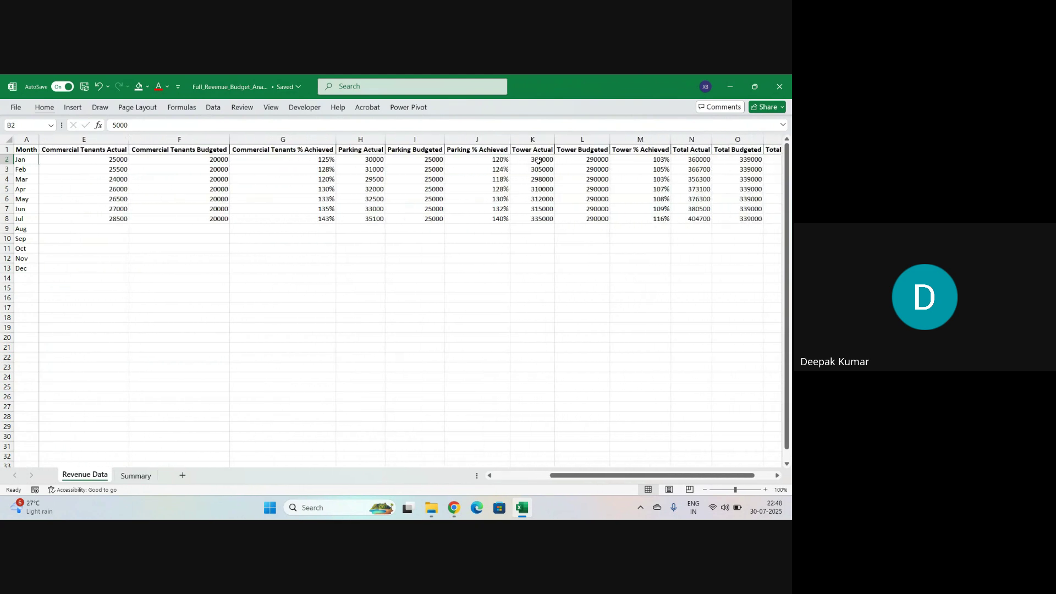
click(539, 159)
click(135, 477)
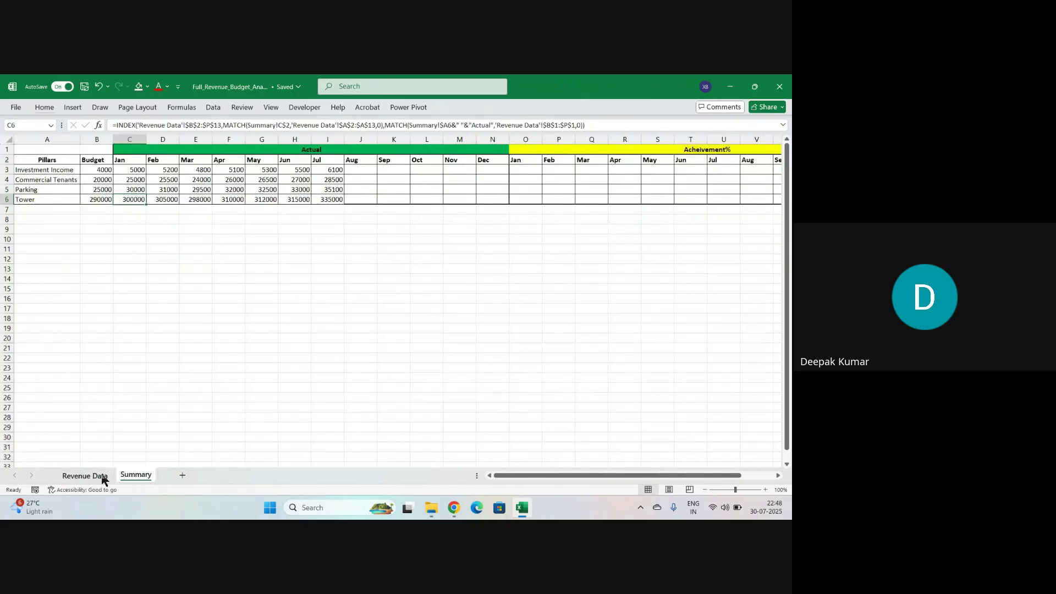
- Copy the July Investment Income formula from I3 into the August cell J3
click(335, 172)
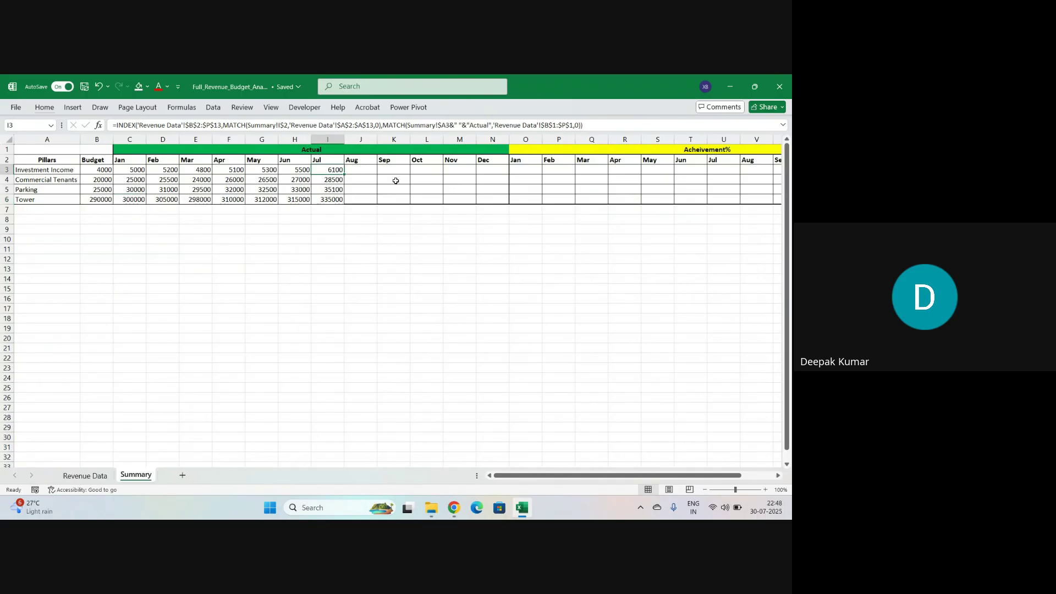
key(ctrl+c)
key(Right)
key(shift+Right)
key(shift+Right)
key(shift+Right)
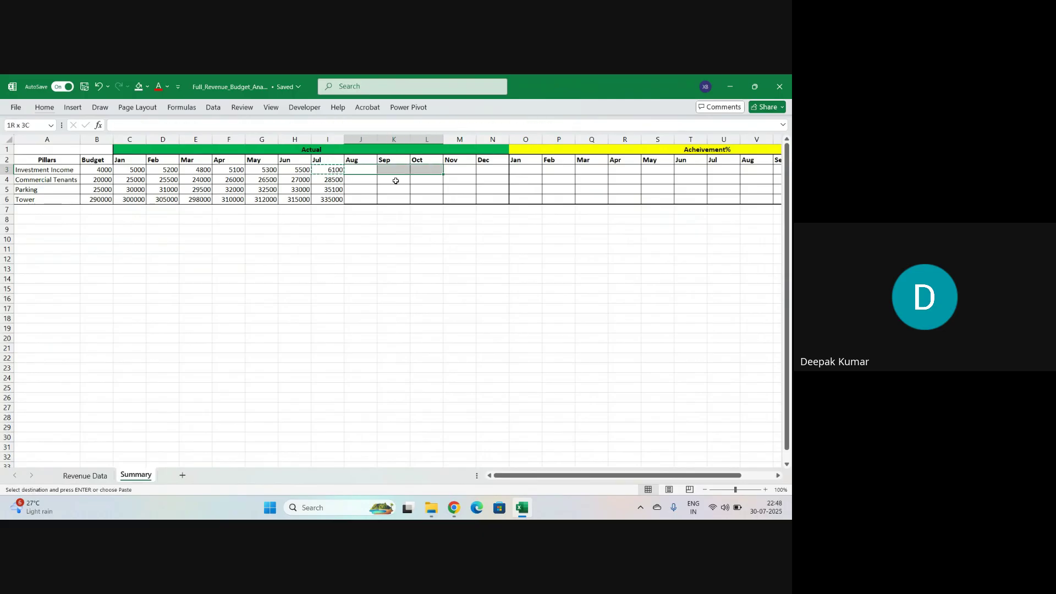
key(Left)
key(Right)
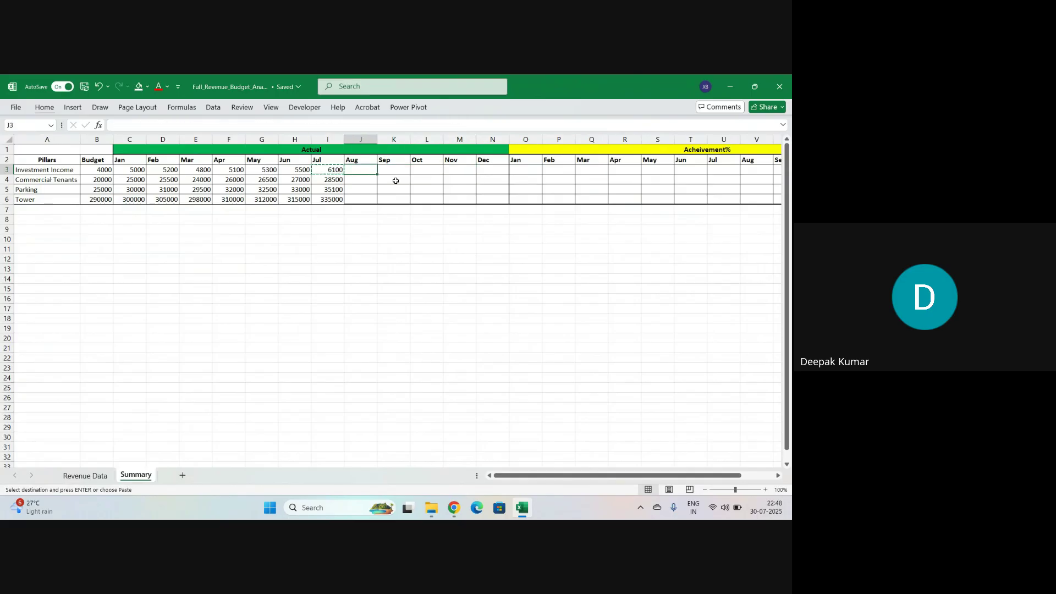
key(ctrl+v)
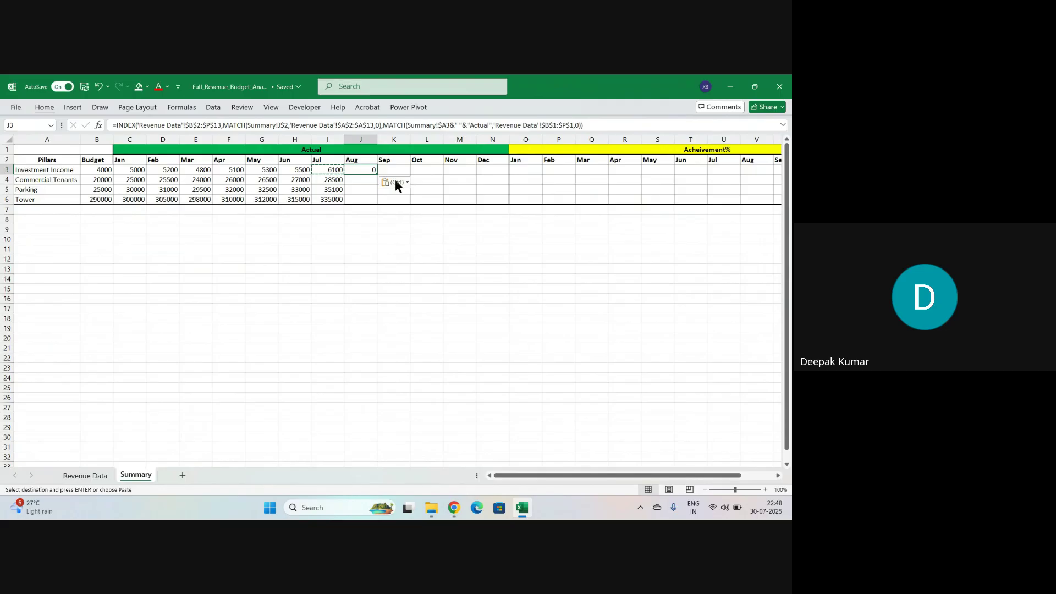
- Check the August row under Investment Income Actual on the Revenue Data sheet, then return to Summary
click(84, 475)
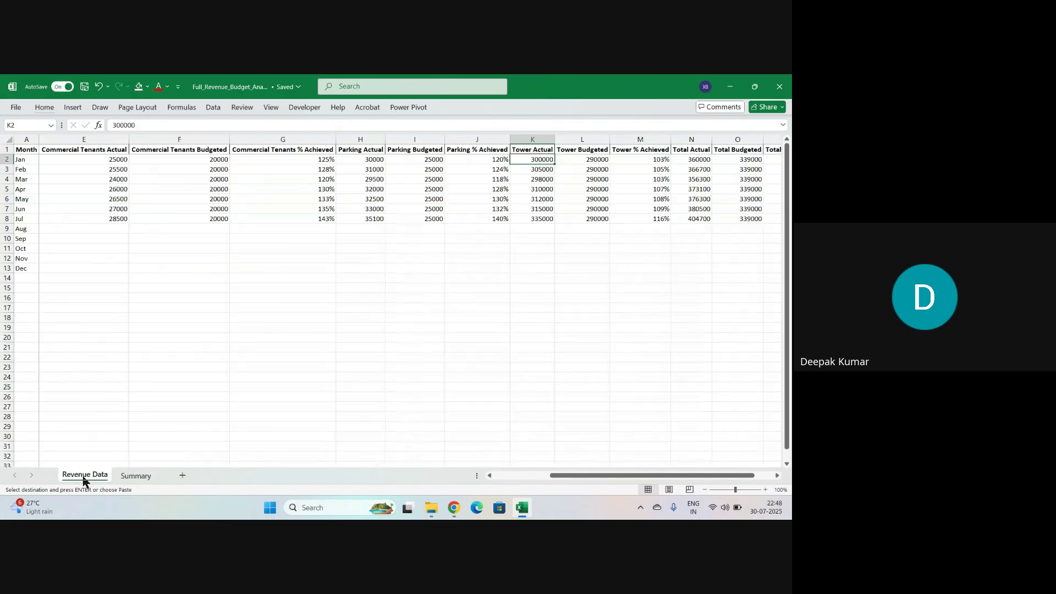
scroll(96, 295, left, 3)
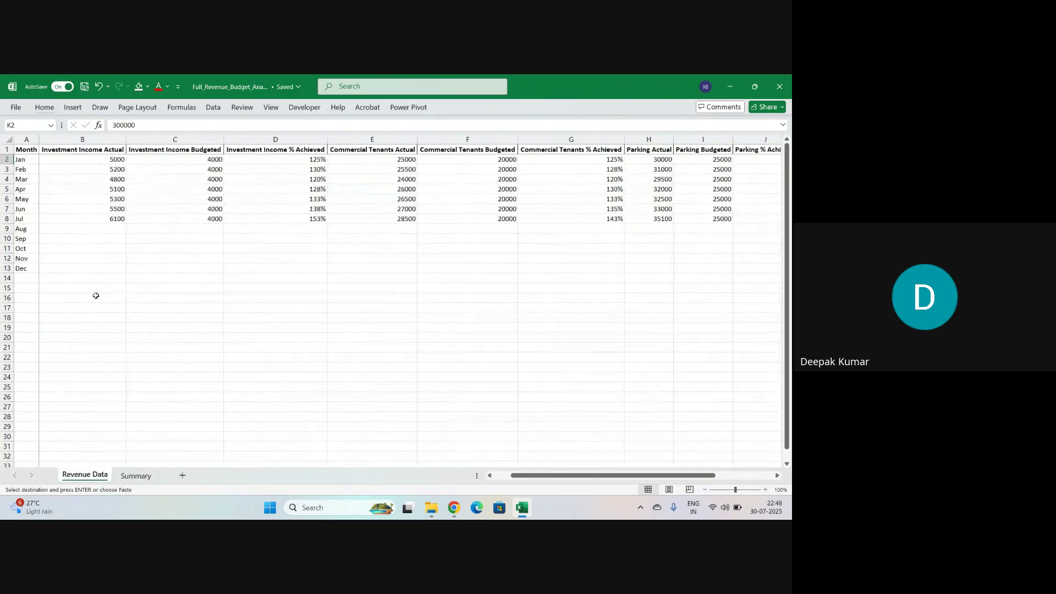
click(137, 475)
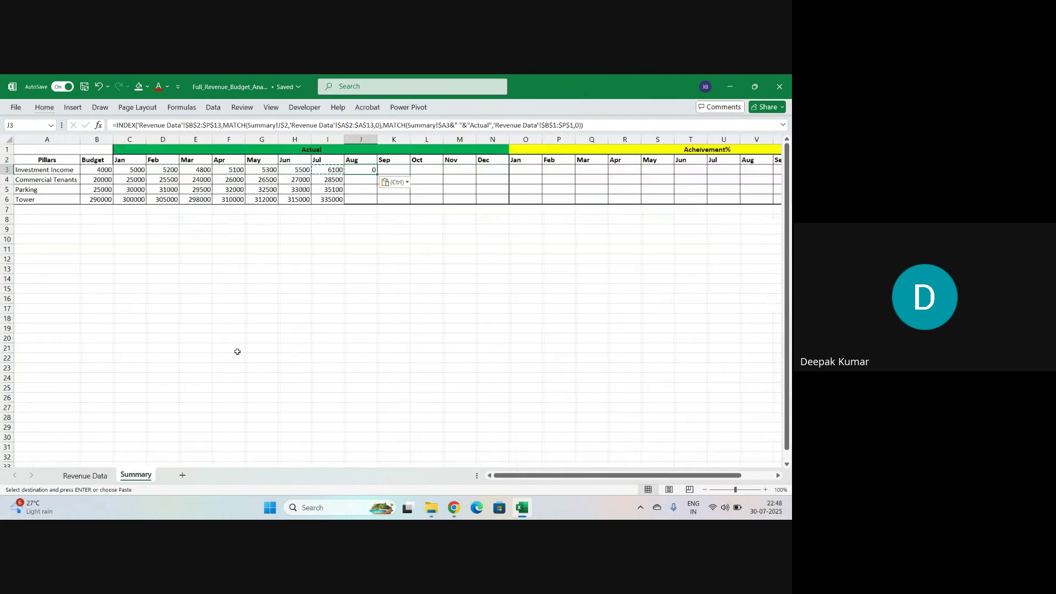
- Copy the August Investment Income formula from J3 across September to December, through N3
key(ctrl+c)
key(shift+Right)
key(shift+Right)
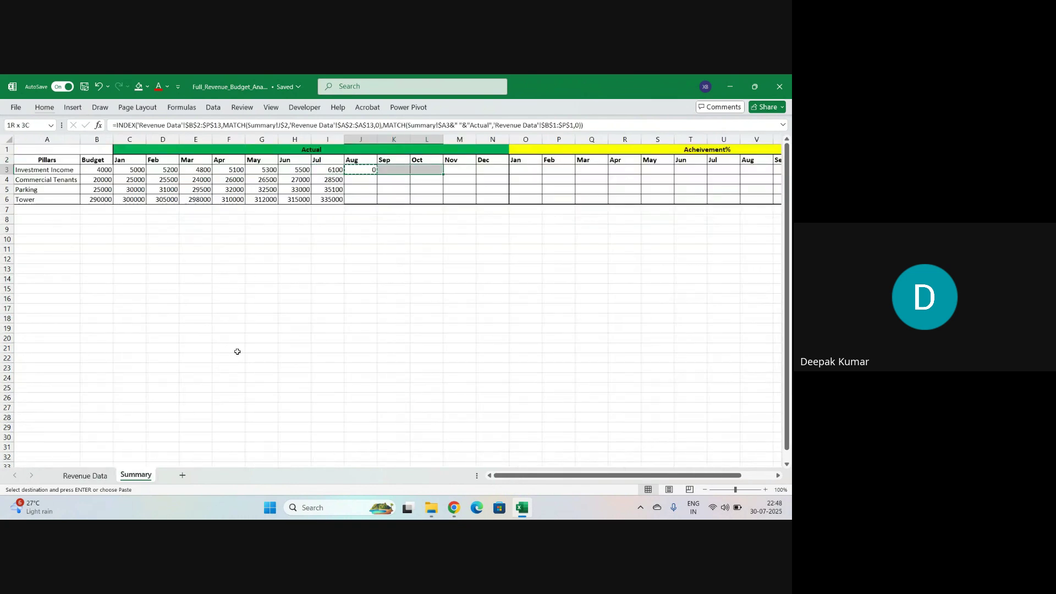
key(shift+Right)
key(shift+Right)
key(ctrl+v)
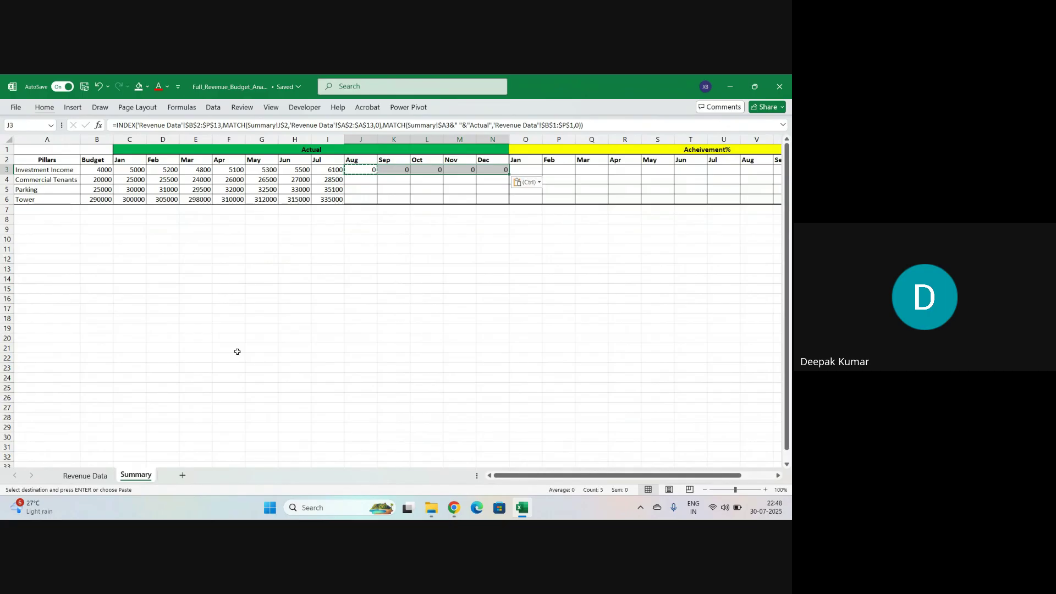
- Copy the August to December Investment Income formulas J3:N3 down to the Commercial Tenants, Parking and Tower rows
key(ctrl+c)
key(shift+Down)
key(shift+Down)
key(shift+Down)
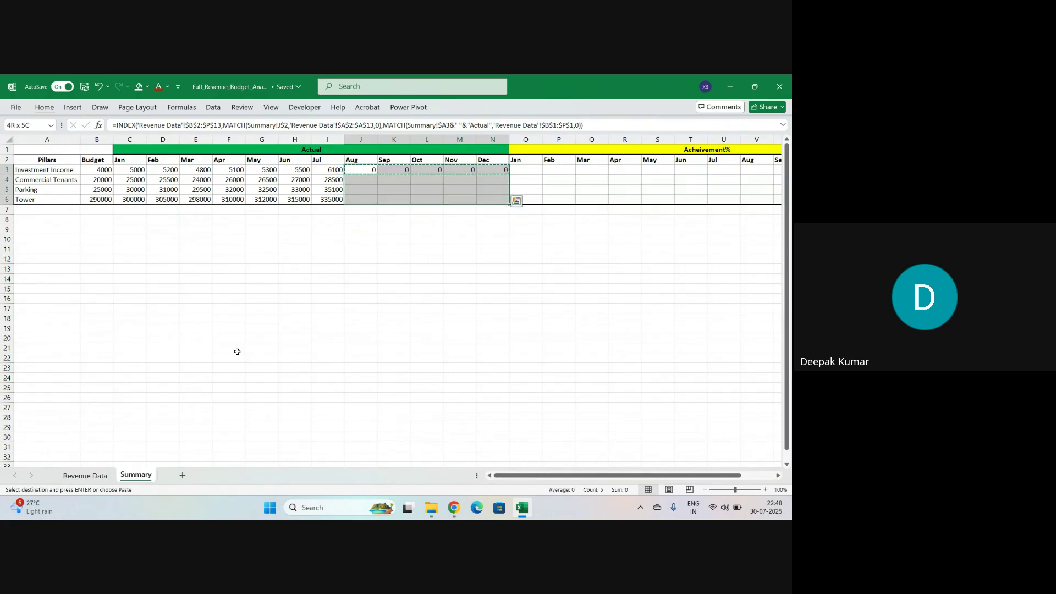
key(ctrl+v)
key(Escape)
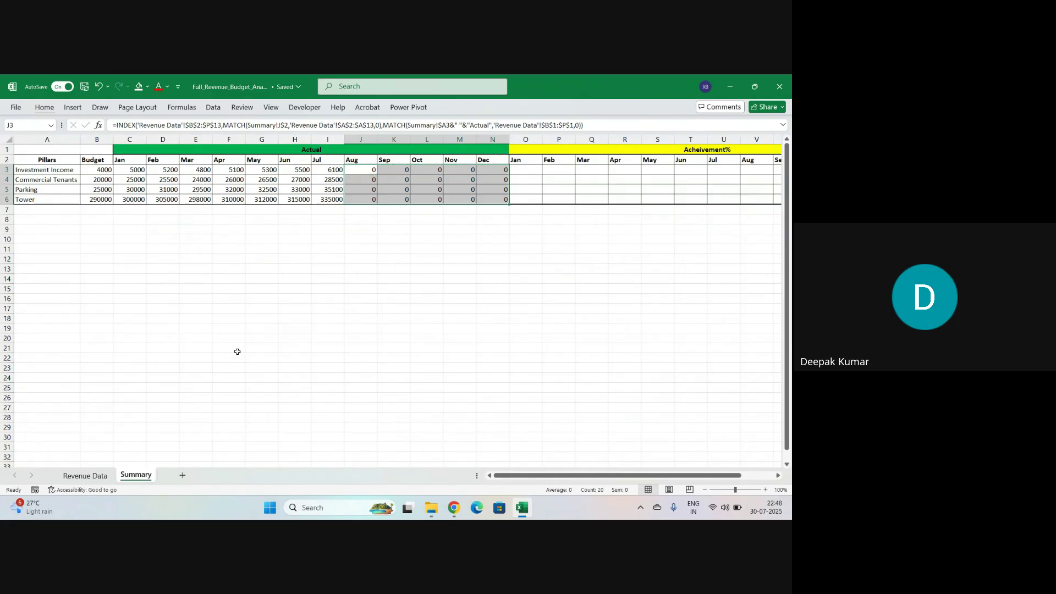
key(Down)
key(Down)
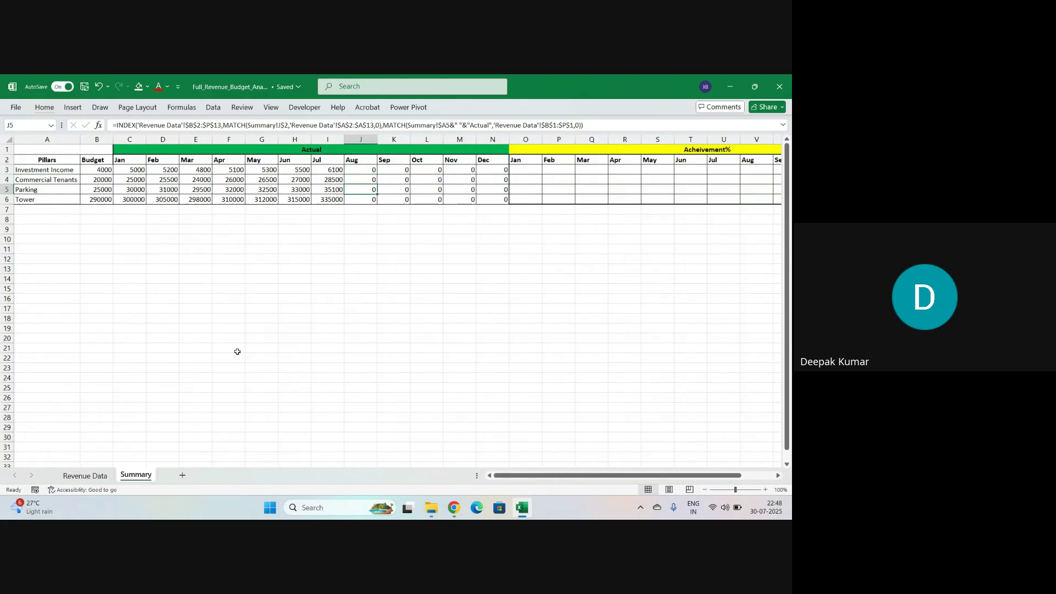
key(Up)
key(Up)
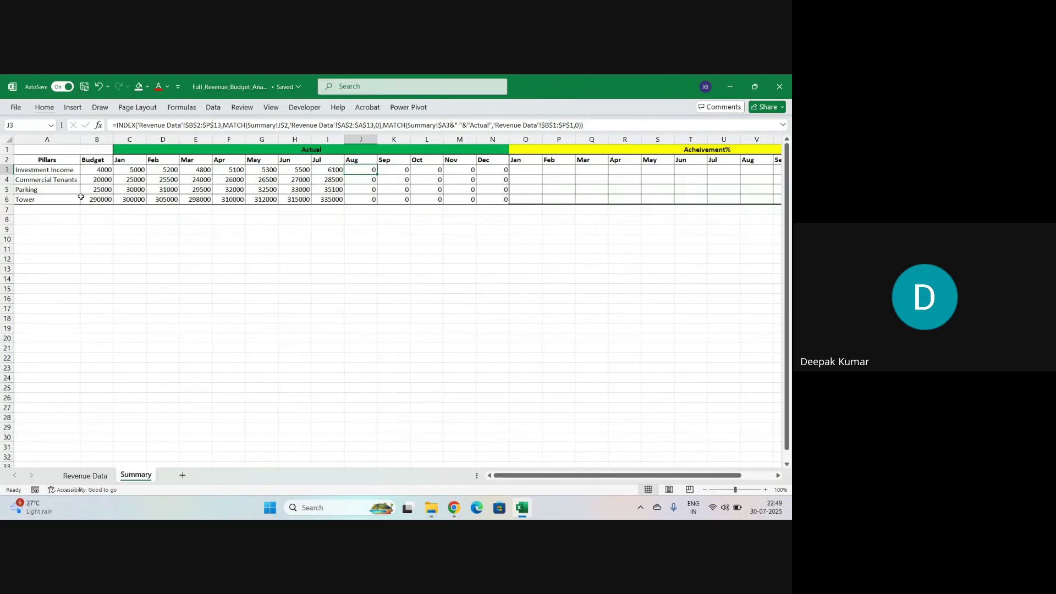
- Enter 19999 as the August Investment Income Actual in B9 on the Revenue Data sheet, then check the August figure on Summary
click(98, 478)
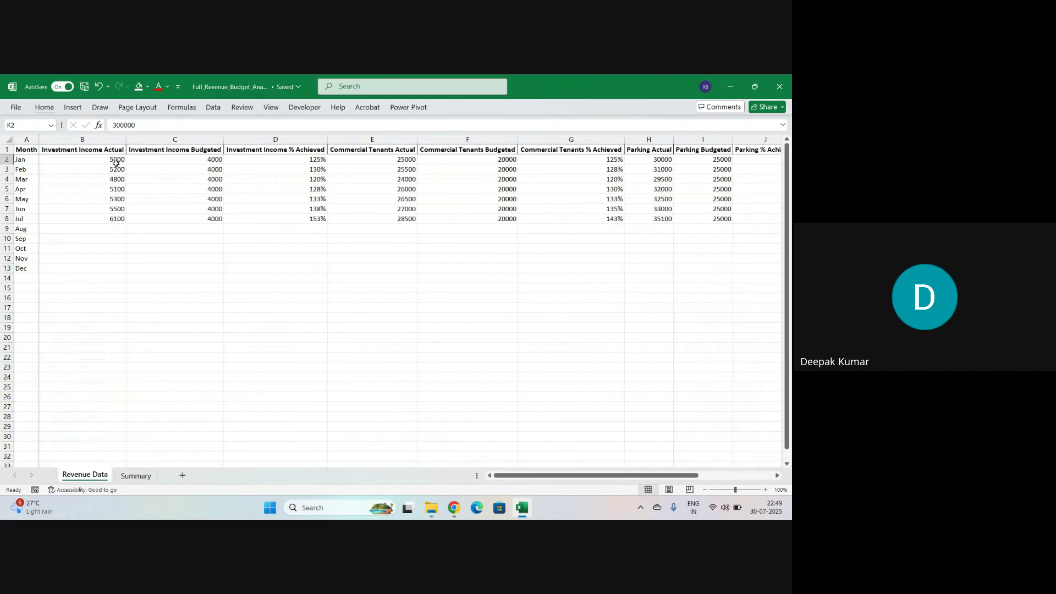
click(88, 139)
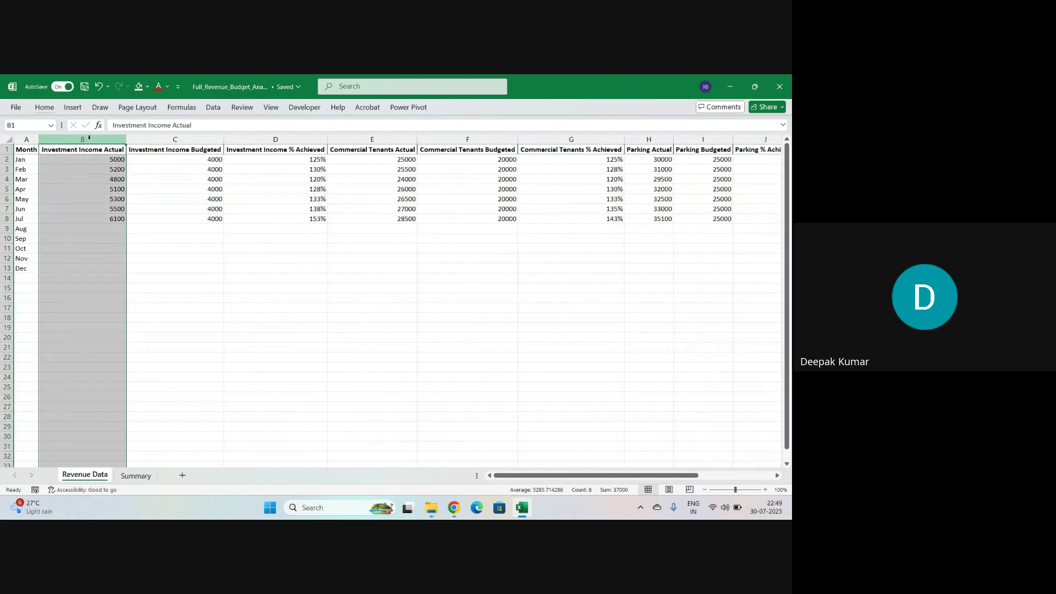
click(85, 230)
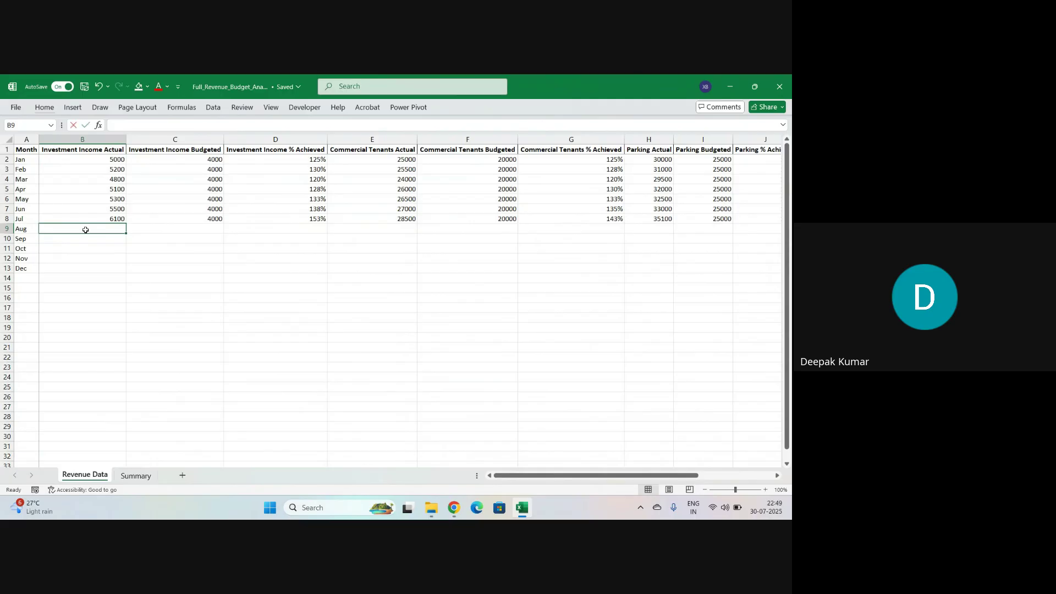
text(19999)
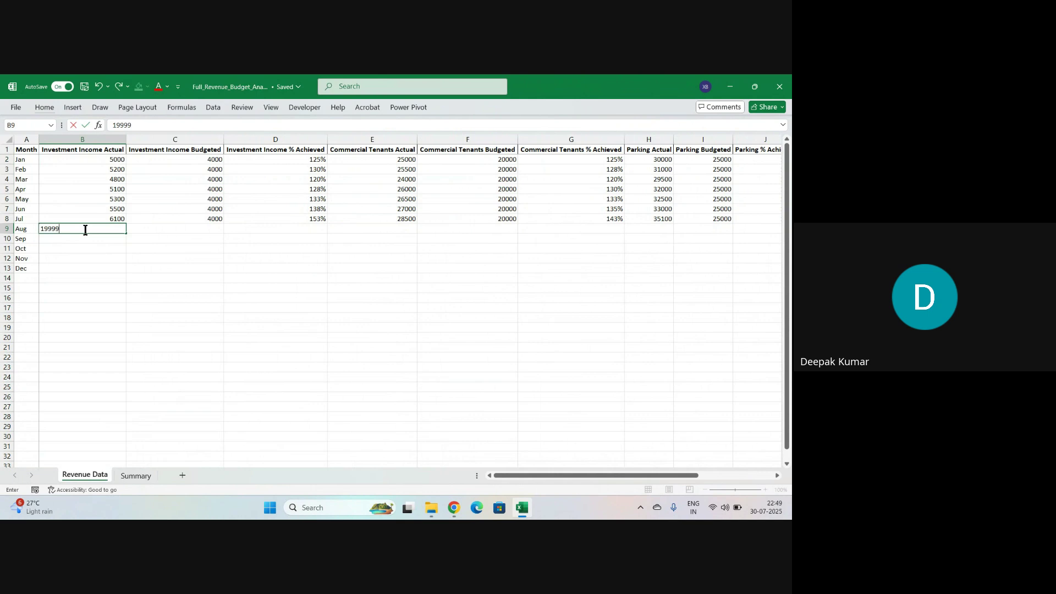
key(Return)
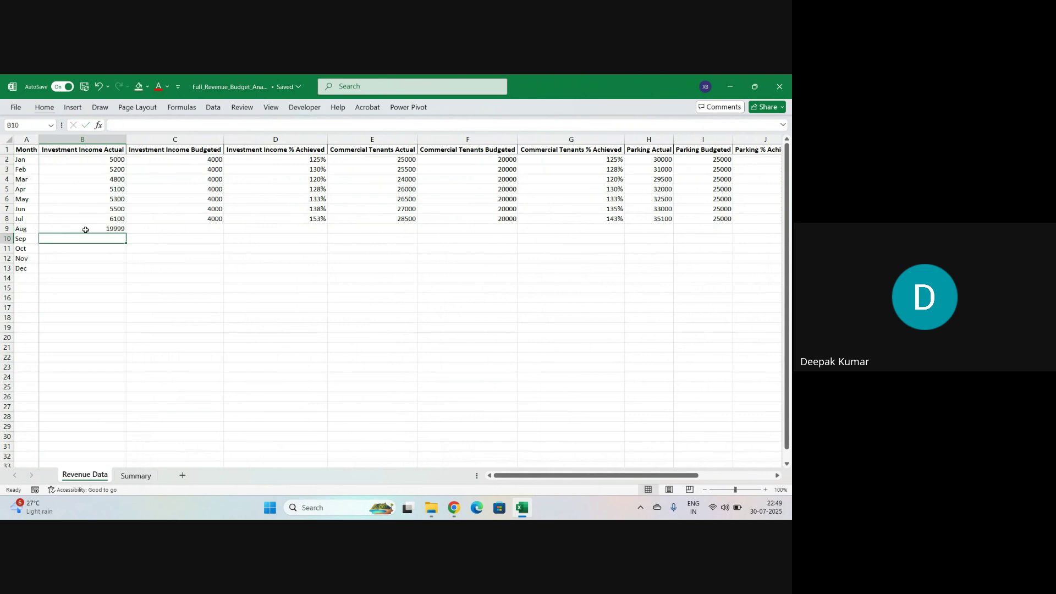
click(136, 476)
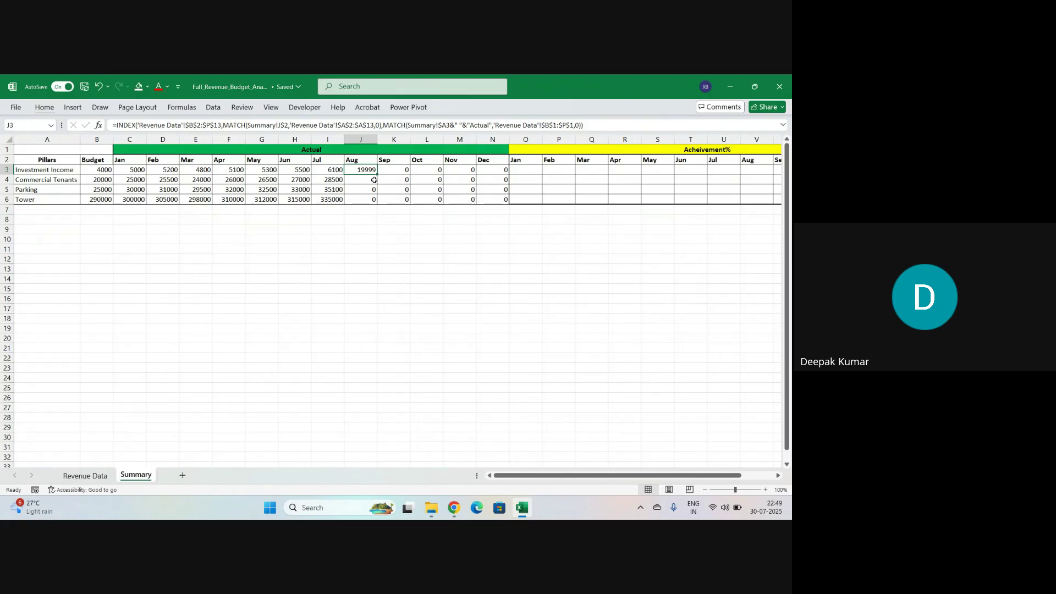
- Clear the August Investment Income Actual test entry from B9 on the Revenue Data sheet and return to Summary
click(87, 475)
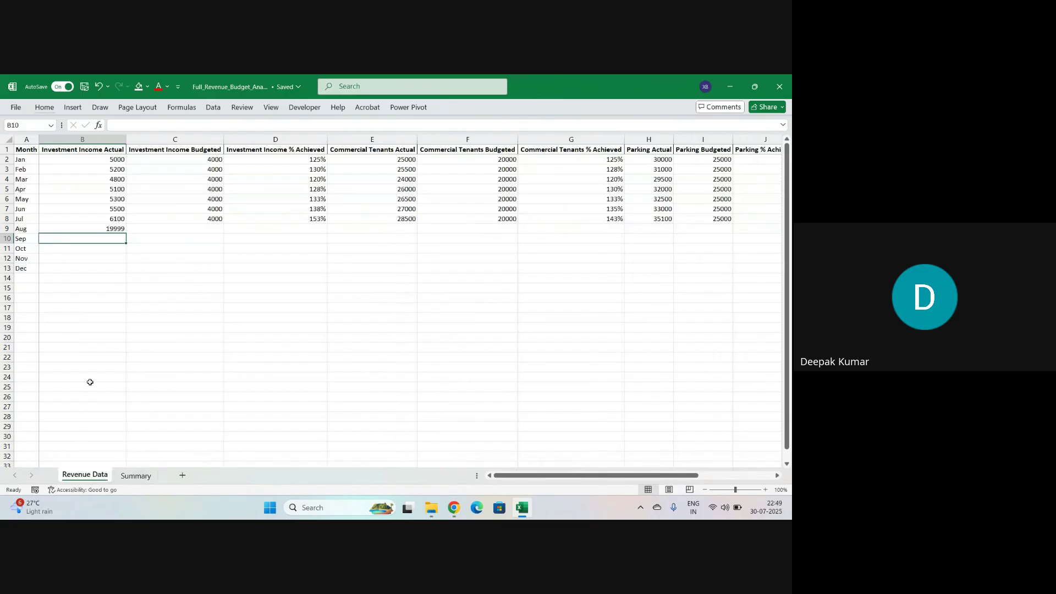
key(Up)
key(Delete)
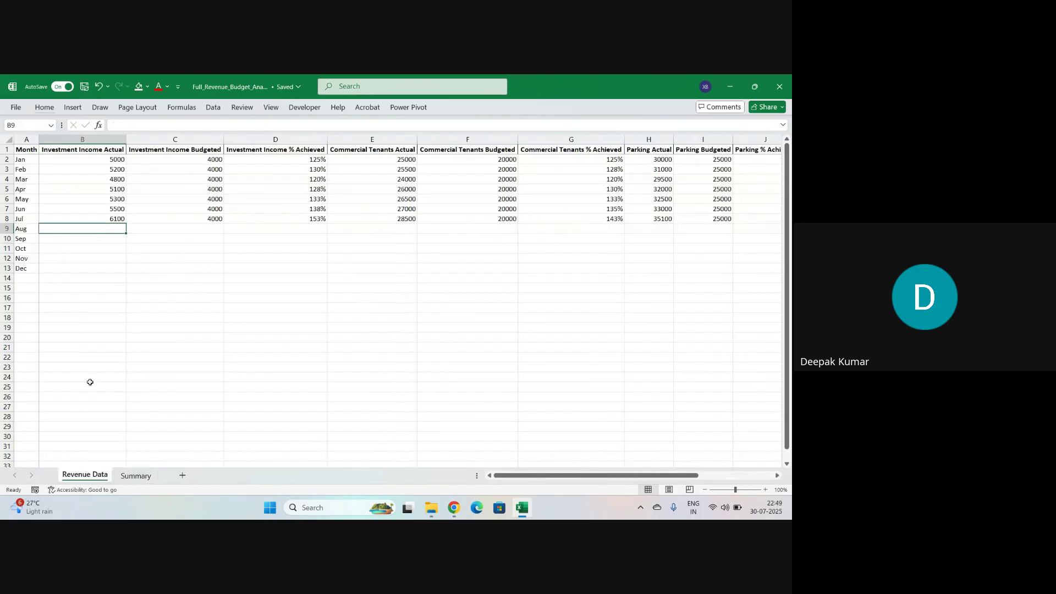
key(ctrl+Page_Down)
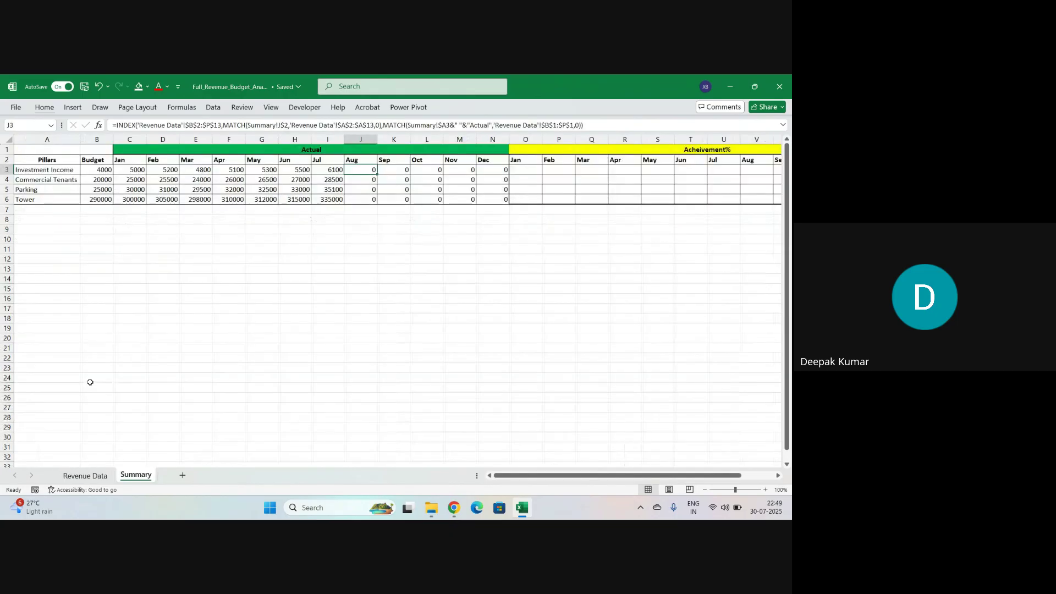
- Apply all borders to the monthly Actual block C2:N6 on the Summary sheet
key(Right)
key(Right)
key(Right)
key(Right)
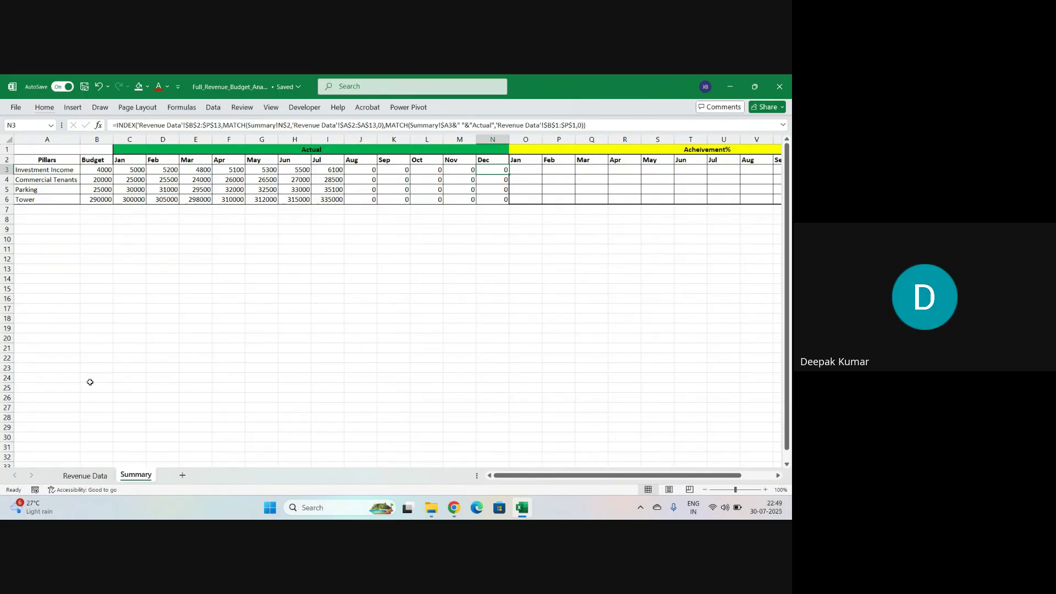
key(Left)
key(Left)
key(Left)
key(Left)
key(Left)
key(Left)
key(Left)
key(Left)
key(Left)
key(Left)
key(Left)
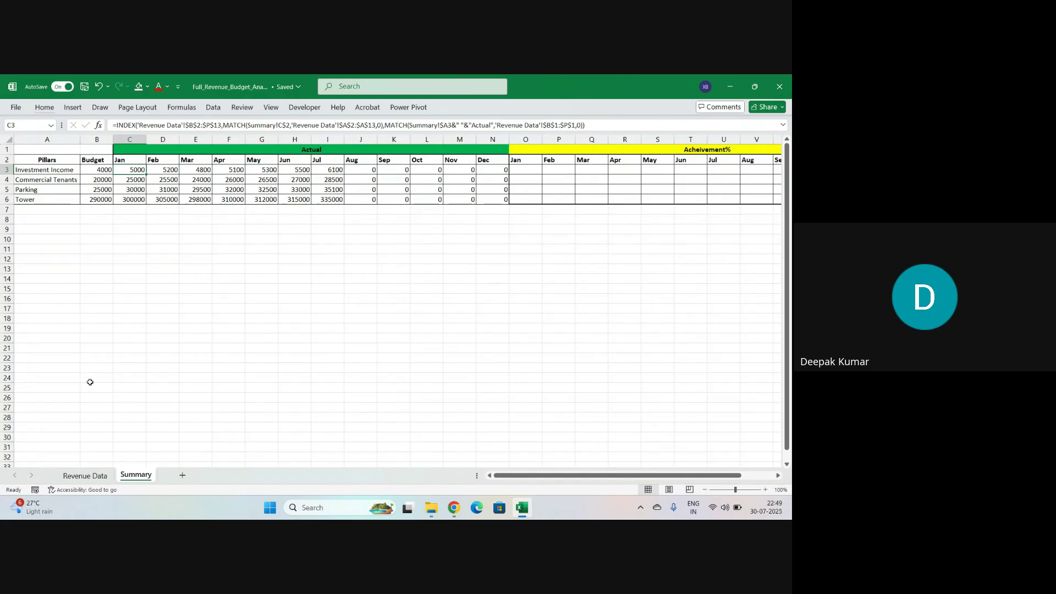
key(Up)
key(ctrl+shift+Down)
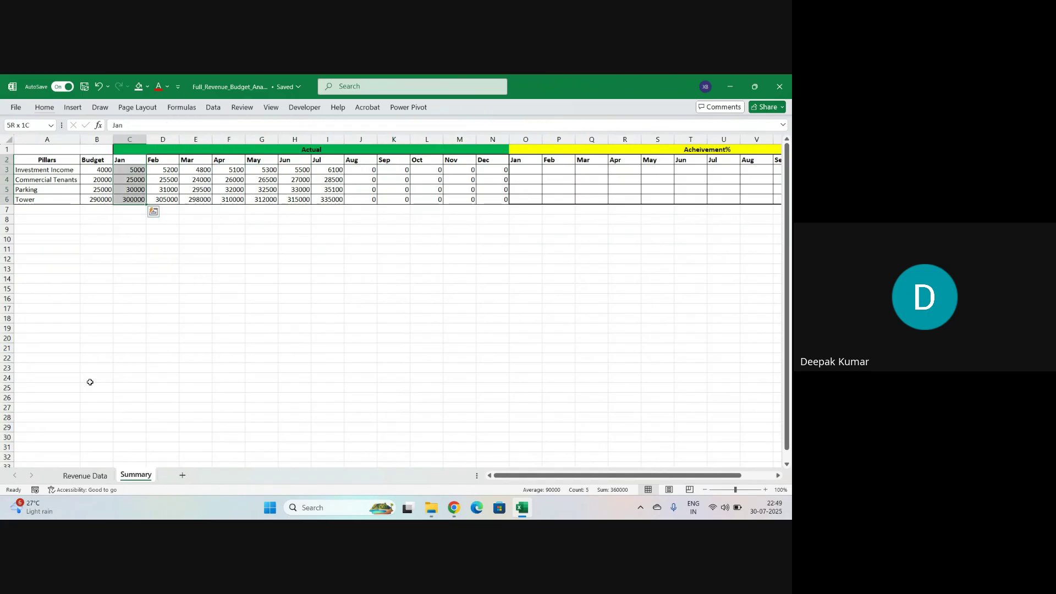
key(ctrl+shift+Right)
key(ctrl+shift+Left)
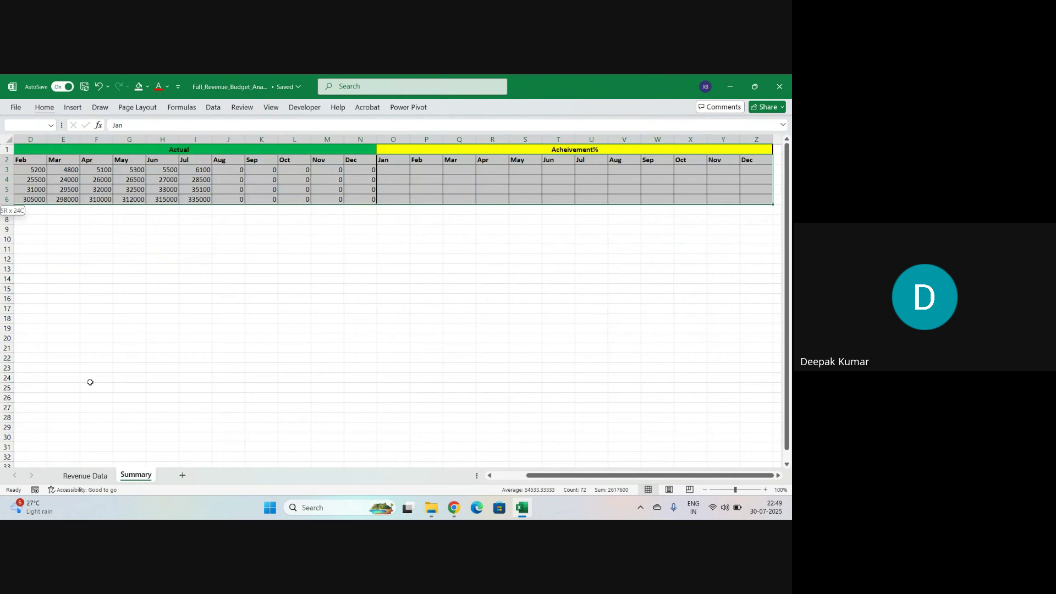
key(shift+Right)
key(shift+Right)
key(shift+Right)
key(shift+Right)
key(shift+Right)
key(shift+Right)
key(shift+Right)
key(shift+Right)
key(shift+Right)
key(shift+Right)
key(shift+Right)
key(shift+Right)
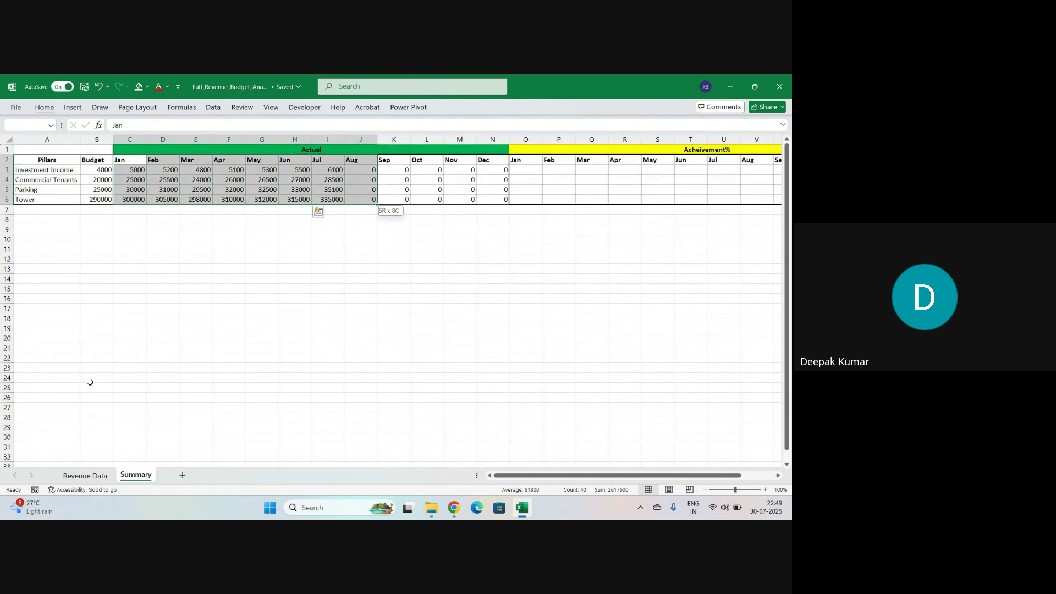
key(shift+Right)
key(alt)
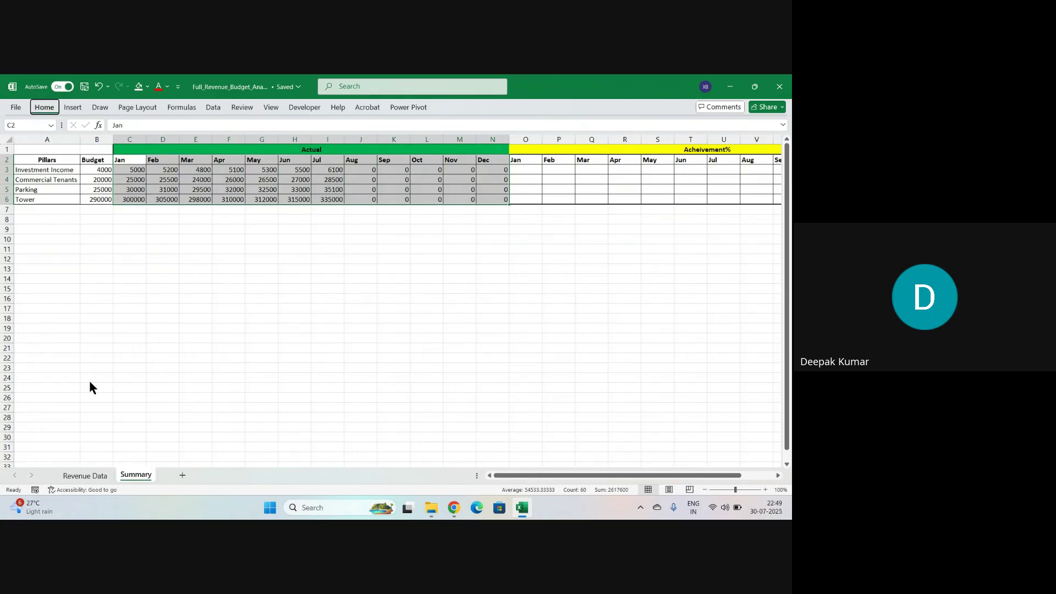
key(h)
key(b)
key(a)
key(Right)
key(Right)
key(Right)
key(Right)
key(Right)
key(Right)
key(Right)
key(Right)
key(Right)
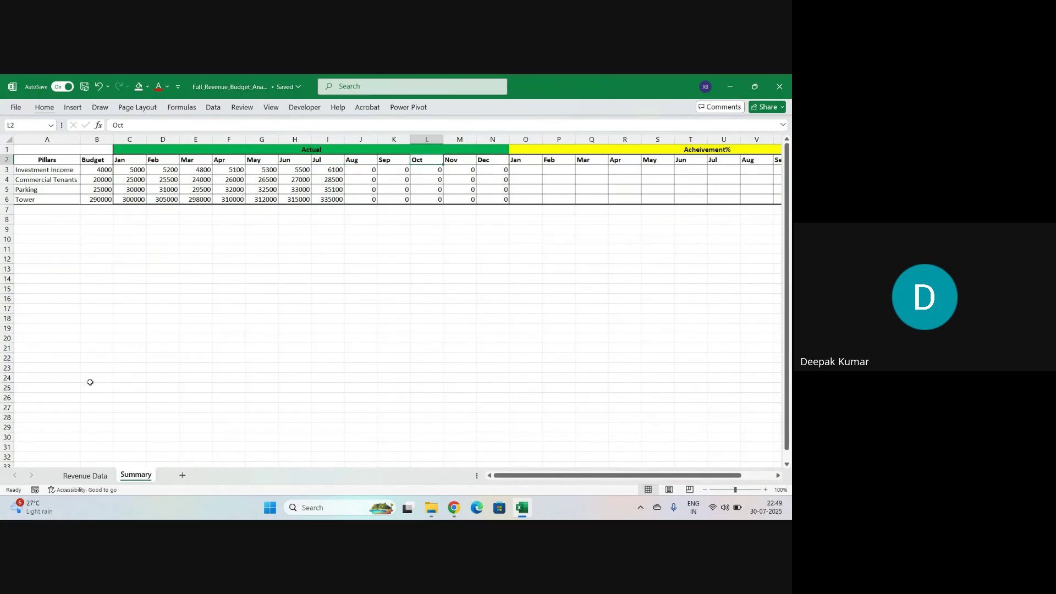
key(Right)
- Check the Investment Income % Achieved heading and its January formula on the Revenue Data sheet, then return to Summary
click(79, 476)
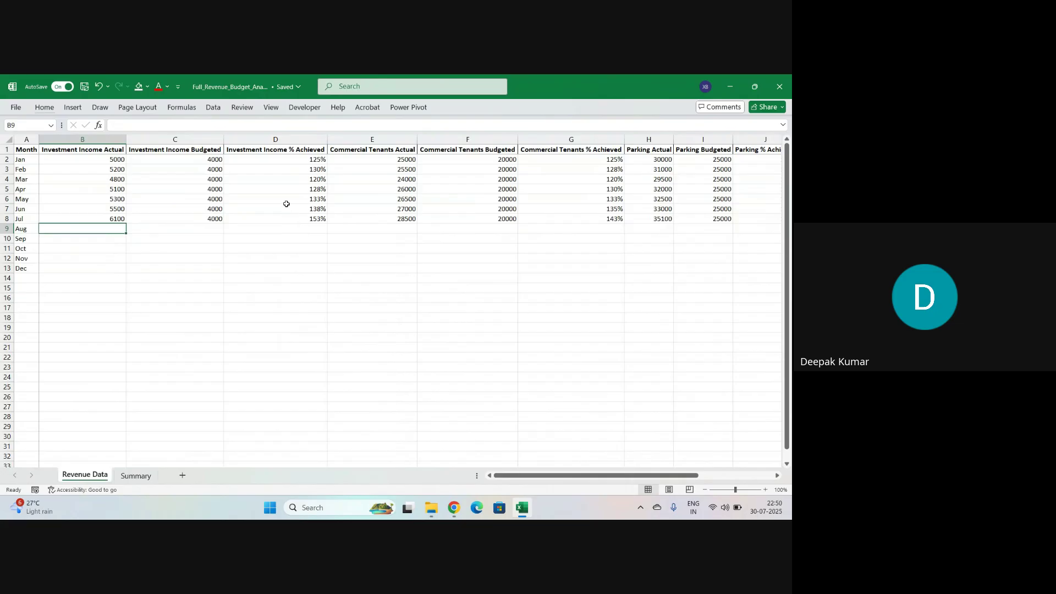
scroll(286, 205, left, 1)
drag(273, 156, 273, 152)
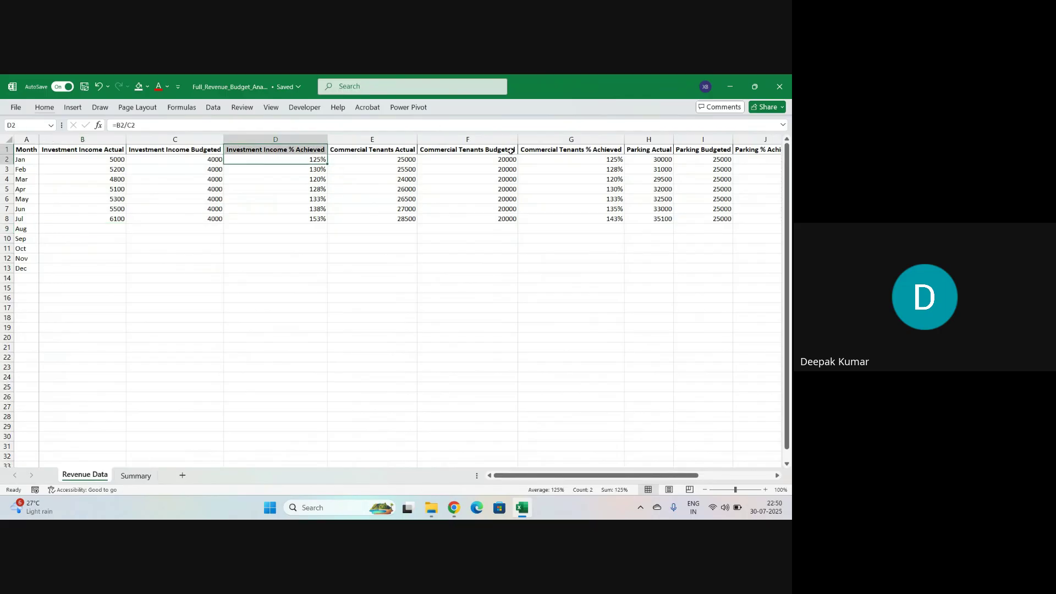
click(297, 152)
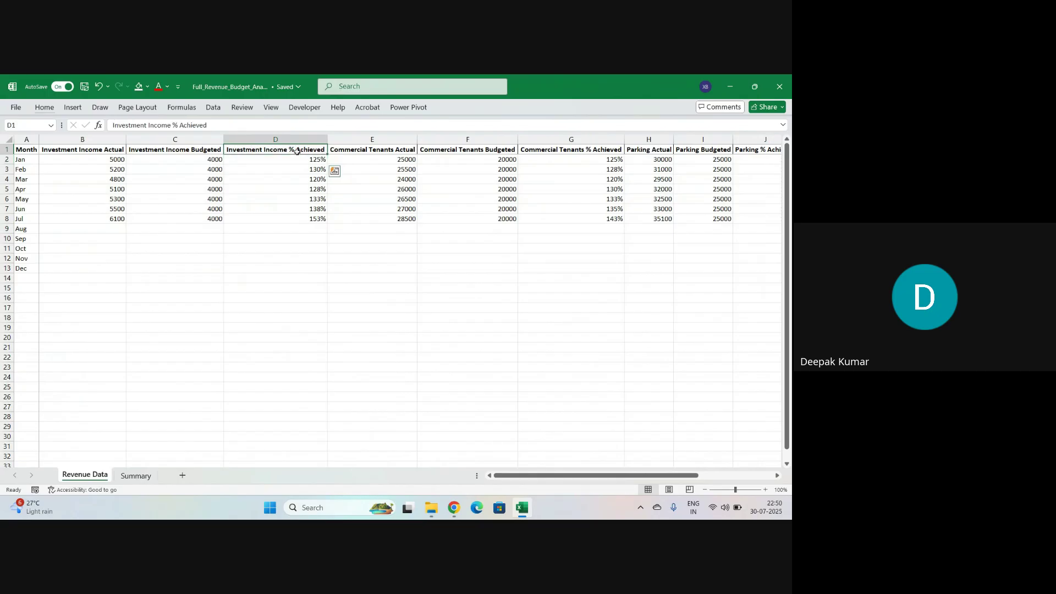
click(142, 476)
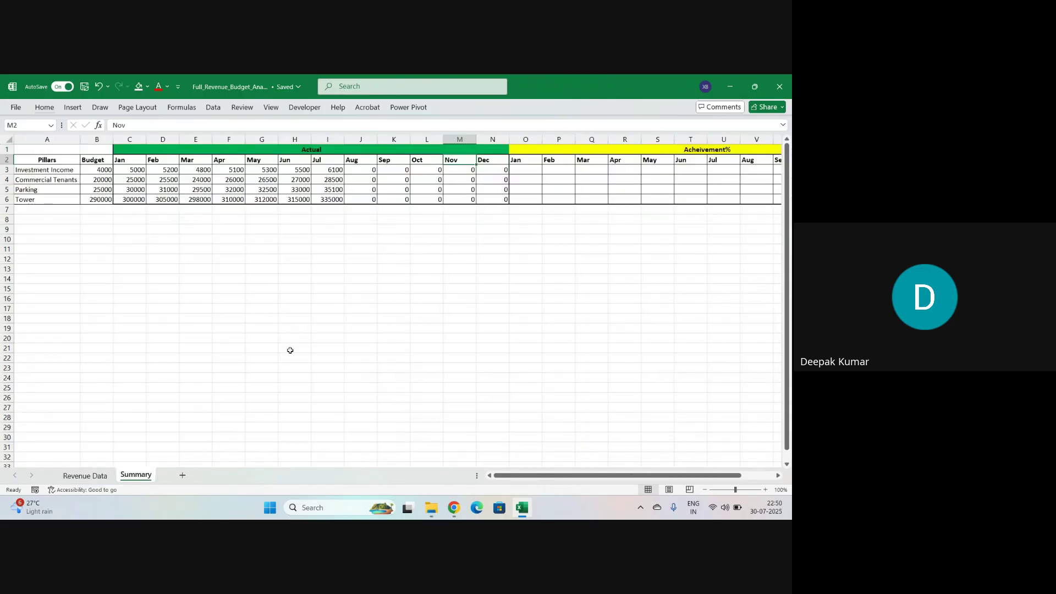
- Copy the December Investment Income Actual formula from N3 into the January achievement cell O3
key(Down)
key(Right)
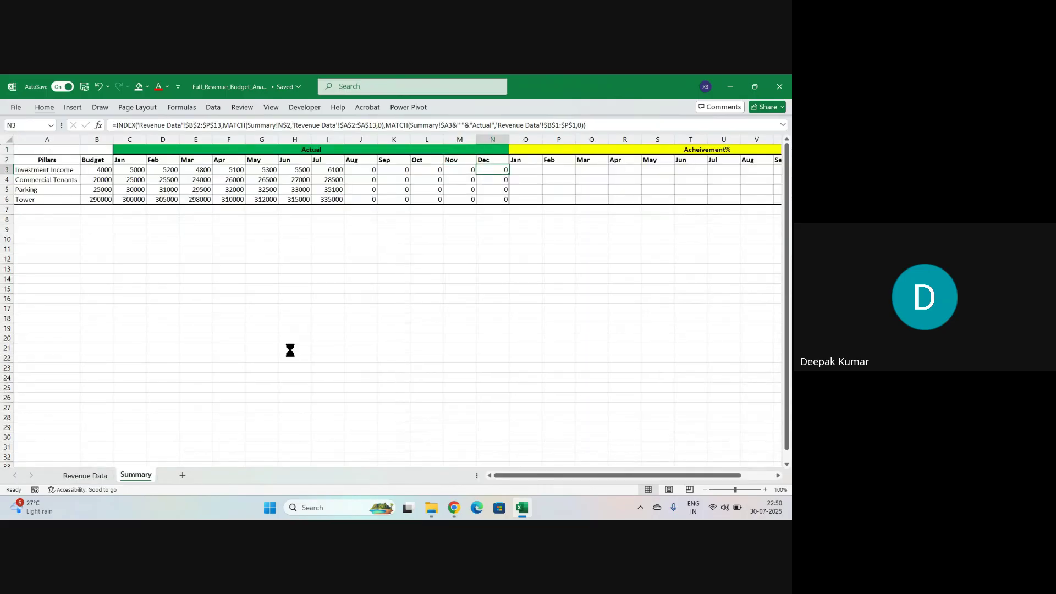
key(ctrl+c)
key(Right)
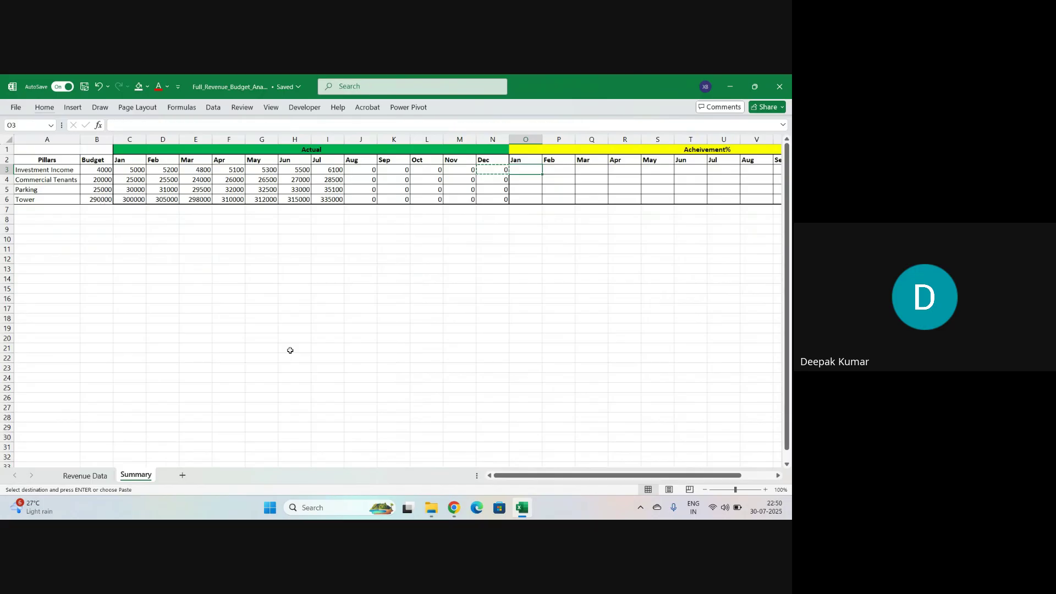
key(ctrl+v)
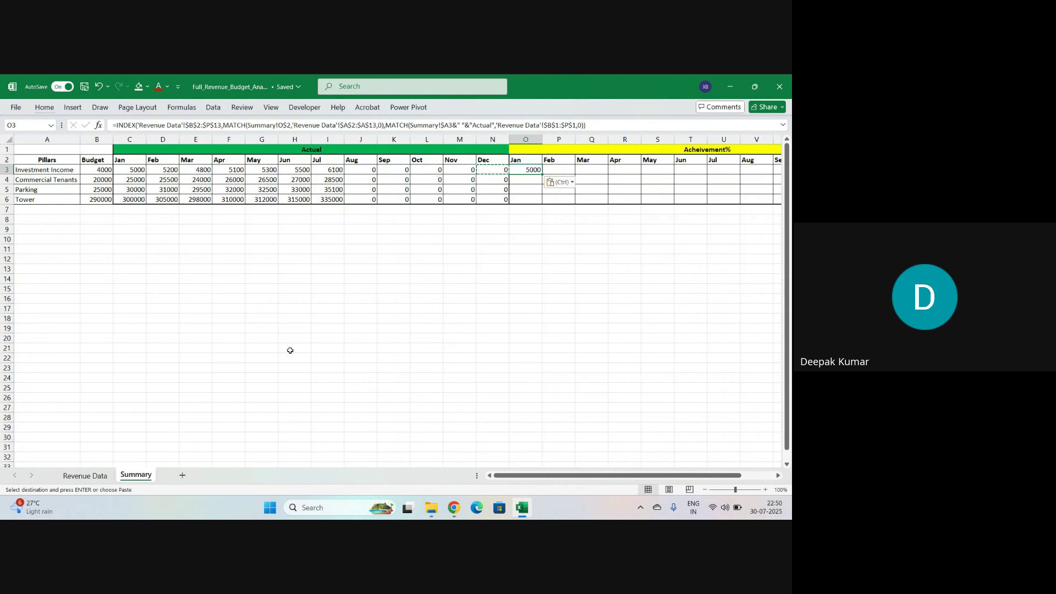
key(F2)
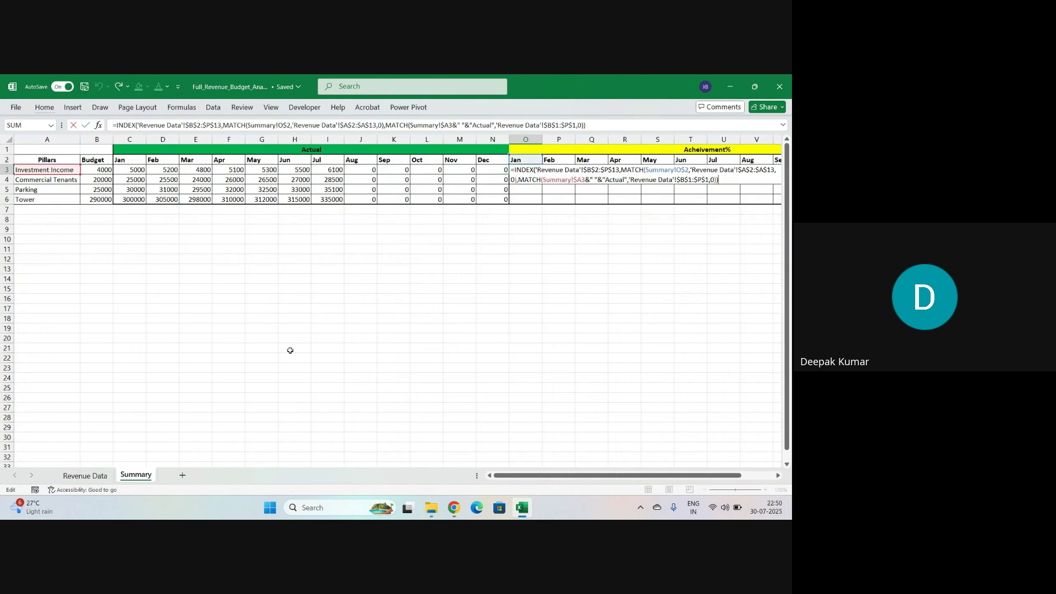
key(Escape)
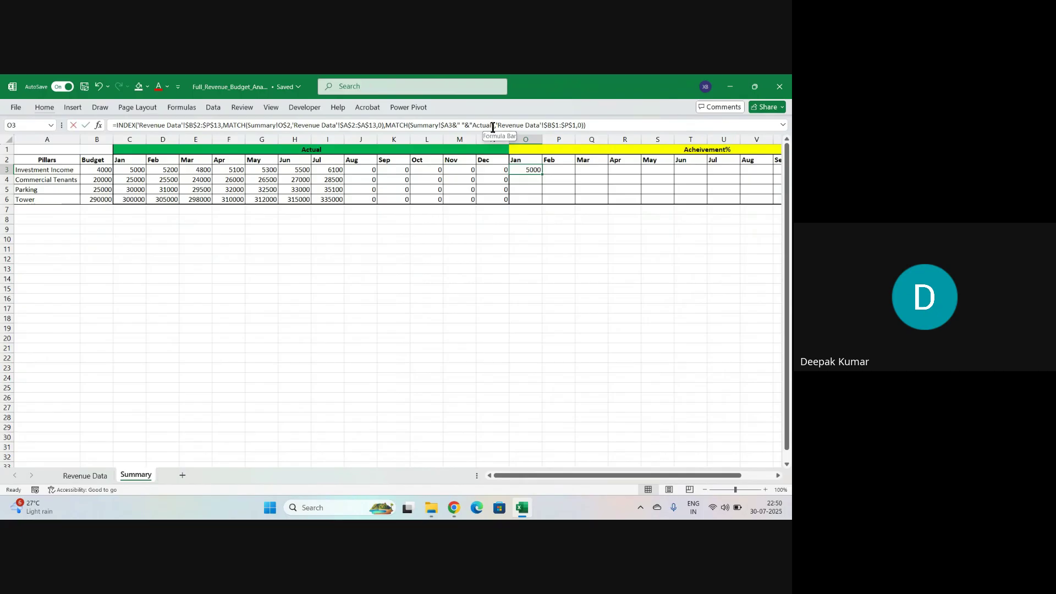
click(493, 127)
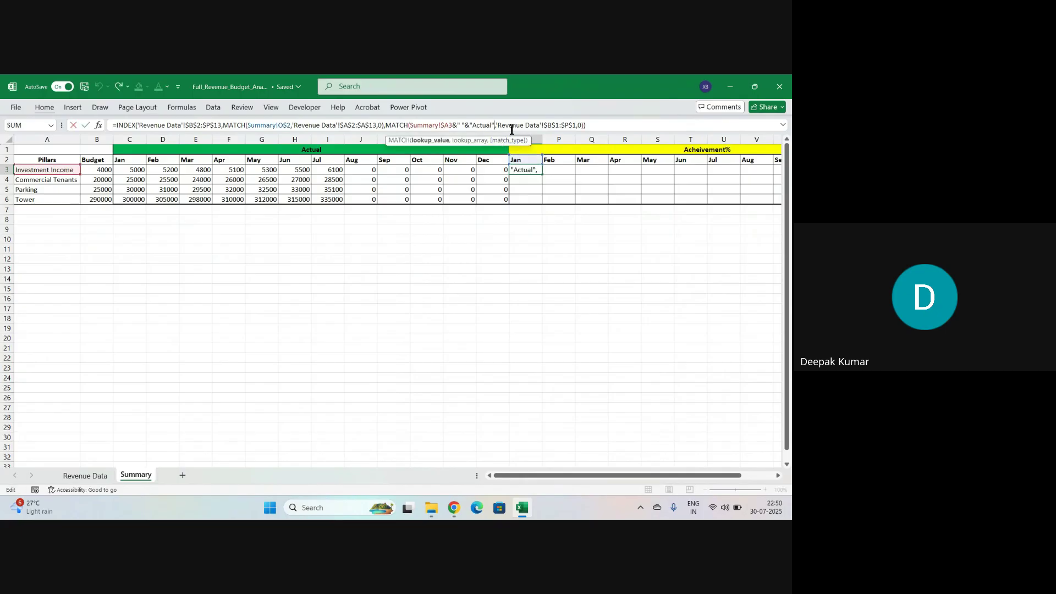
key(ctrl+Return)
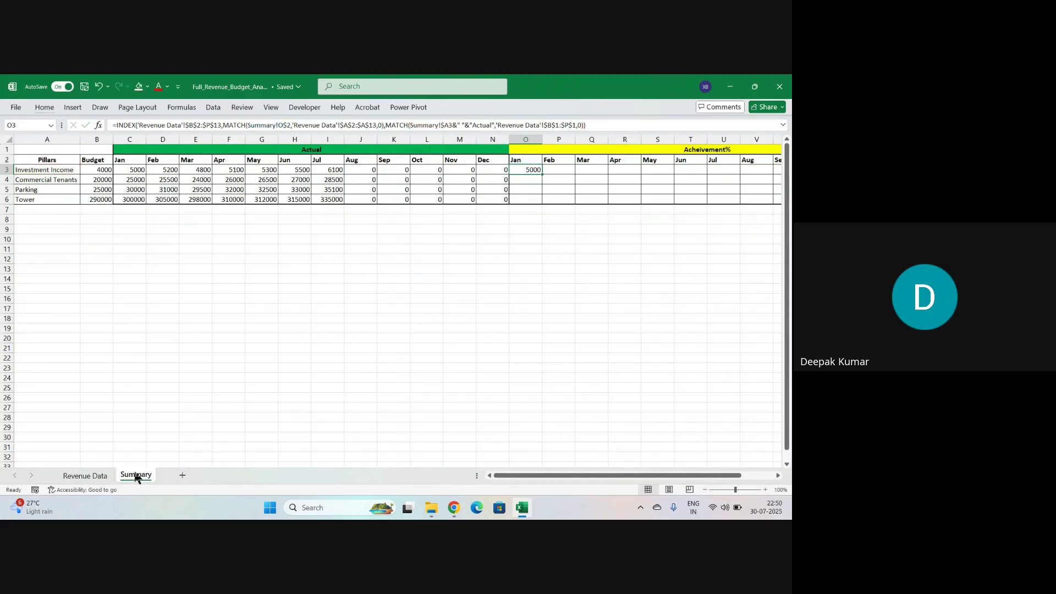
- Copy the text "% Achieved" from the Investment Income heading in D1 on the Revenue Data sheet
click(81, 479)
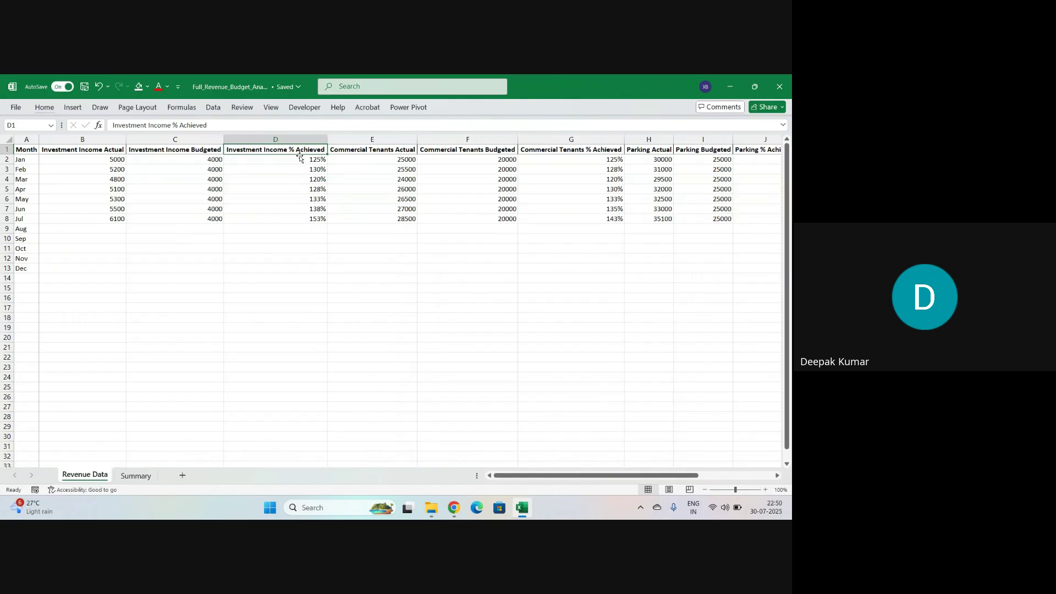
key(F2)
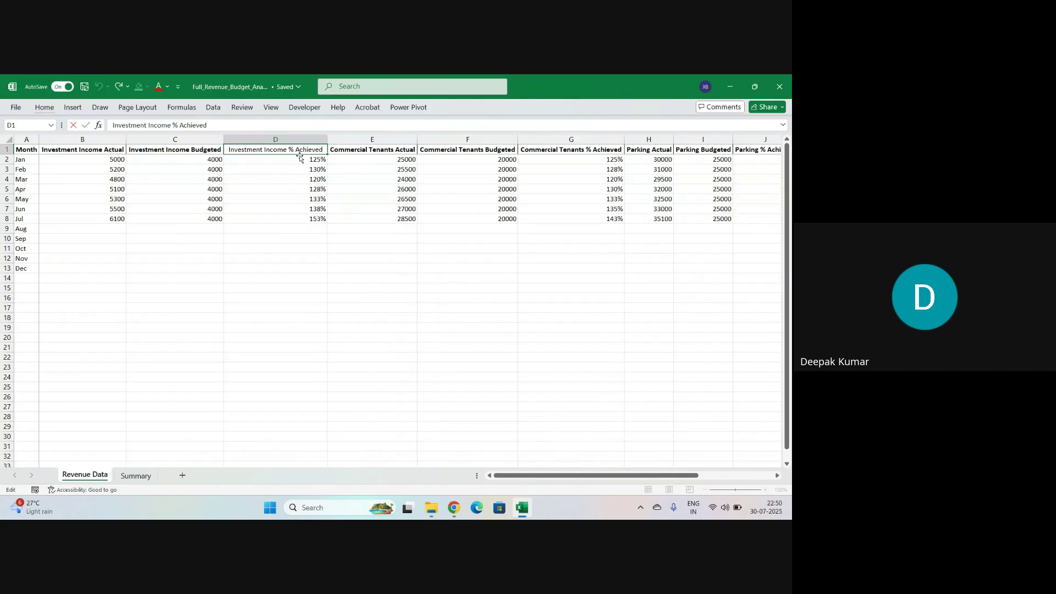
key(shift+Left)
key(shift+Left)
key(shift+Left)
key(shift+Left)
key(shift+Left)
key(shift+Left)
key(shift+Left)
key(shift+Left)
key(shift+Left)
key(shift+Left)
key(Escape)
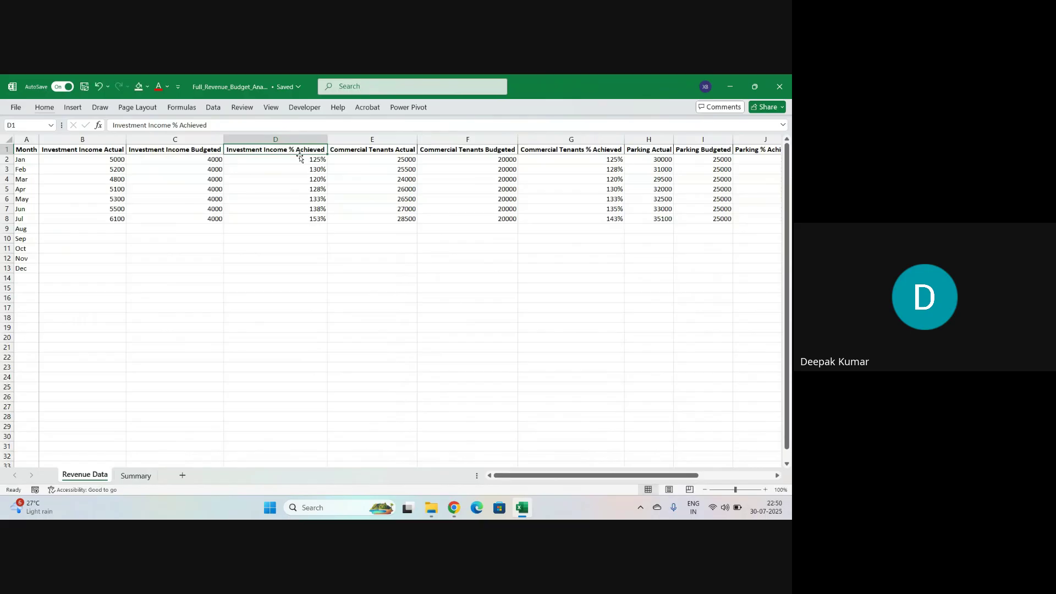
- Replace "Actual" with "% Achieved" in the column MATCH lookup of the formula in Summary cell O3
click(138, 477)
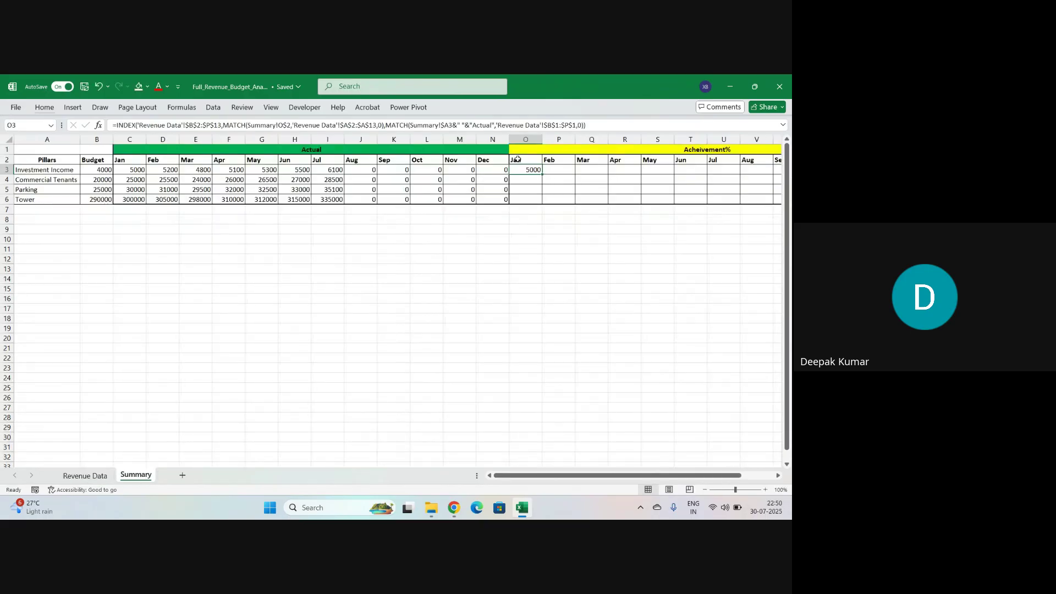
click(489, 126)
double_click(489, 126)
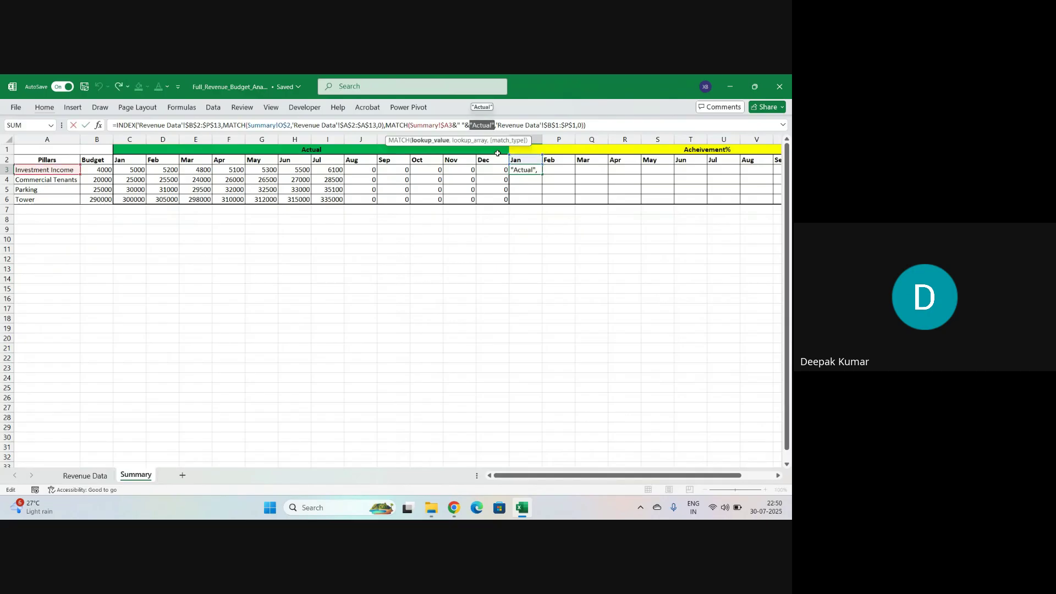
key(Right)
key(shift+Left)
key(shift+Left)
key(shift+Left)
key(shift+Left)
key(shift+Left)
key(shift+Left)
key(BackSpace)
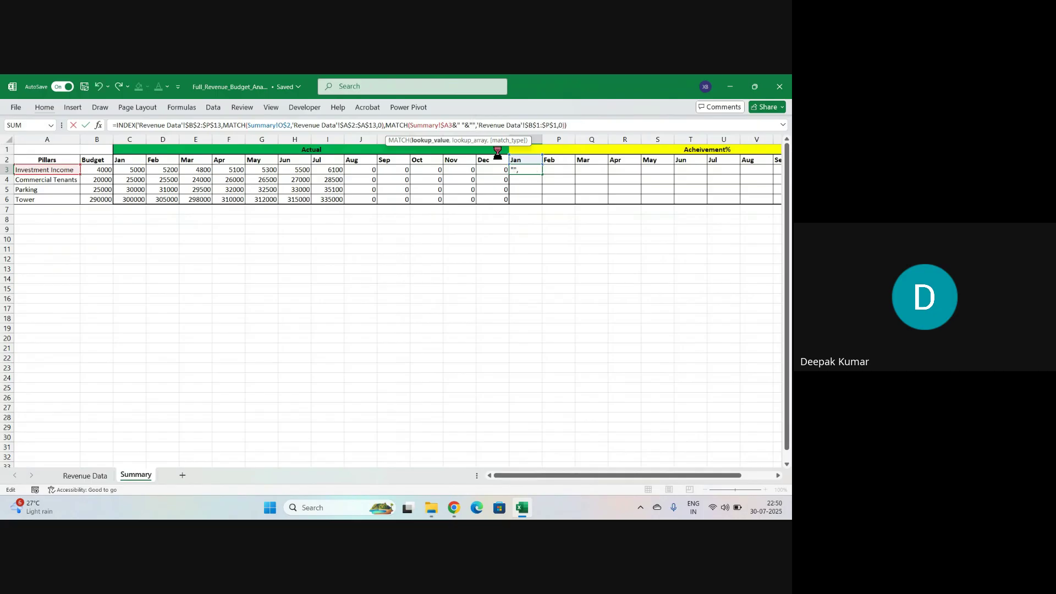
key(ctrl+v)
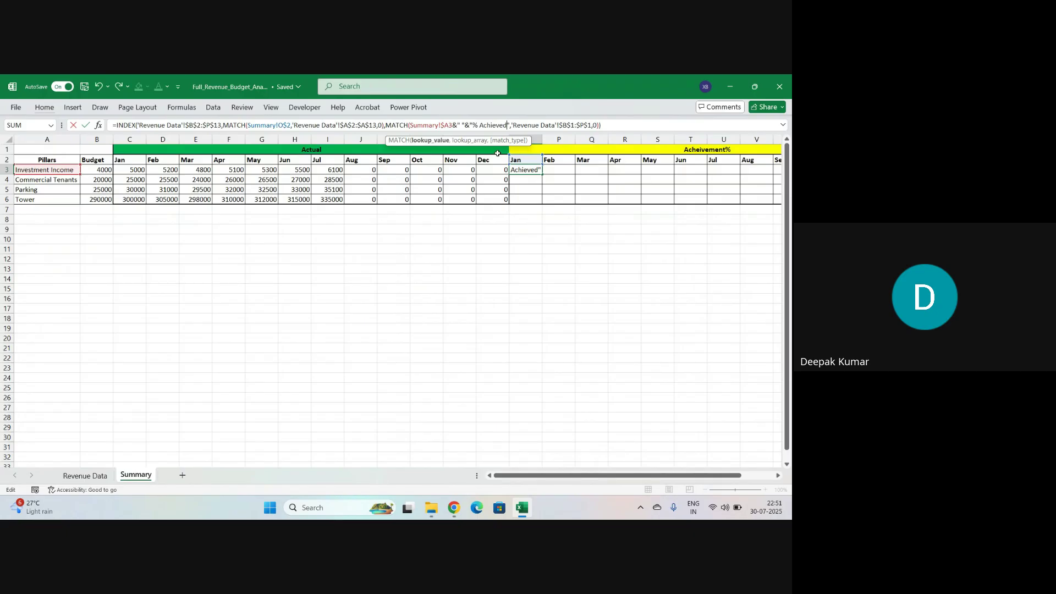
key(Return)
key(Up)
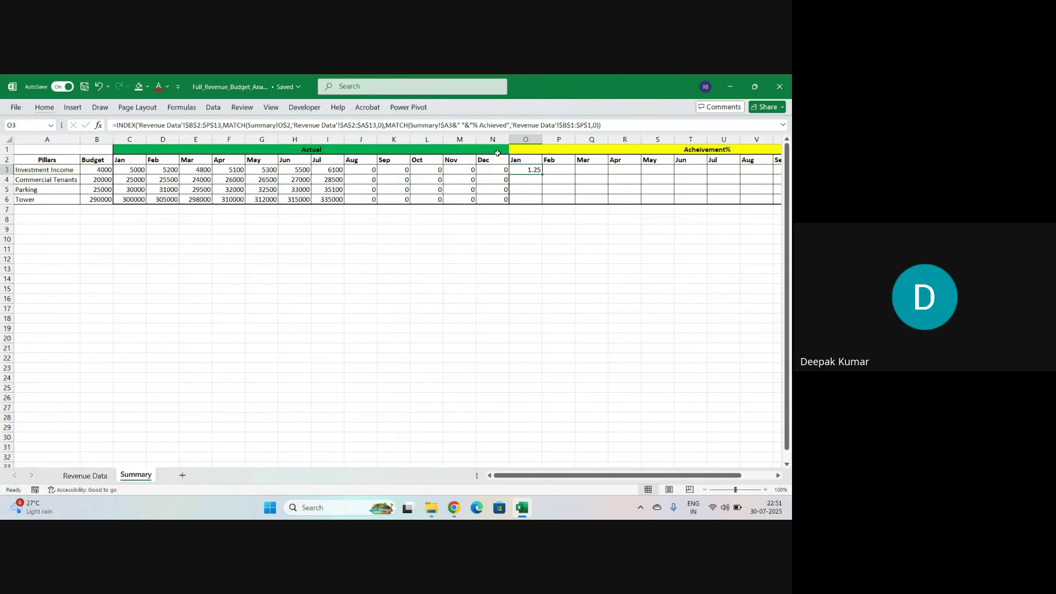
- Copy the January achievement formula in O3 down to the remaining pillars in O4:O6
key(ctrl+c)
key(shift+Down)
key(shift+Down)
key(shift+Down)
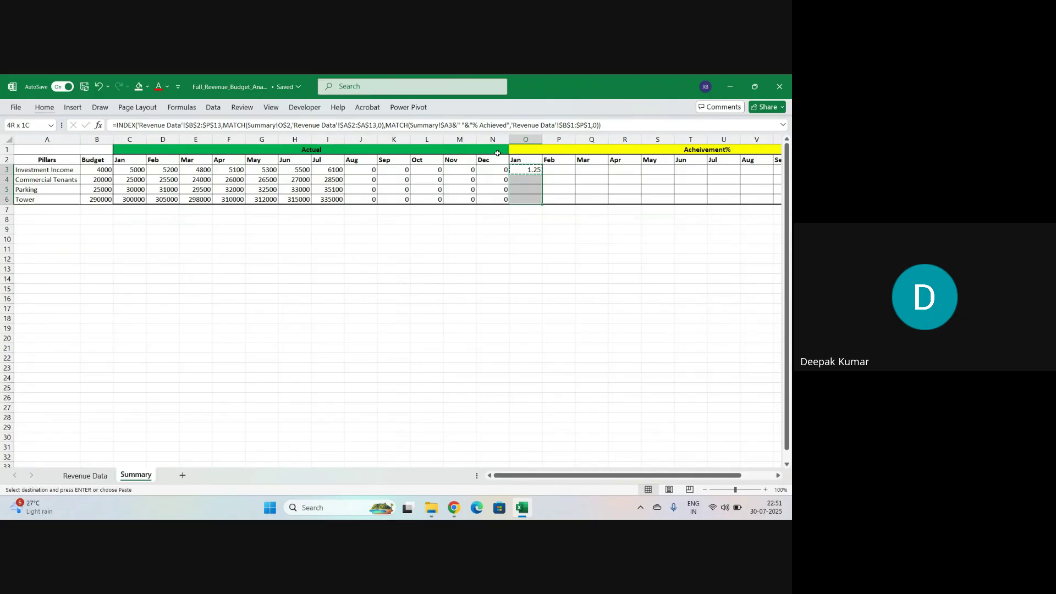
key(ctrl+v)
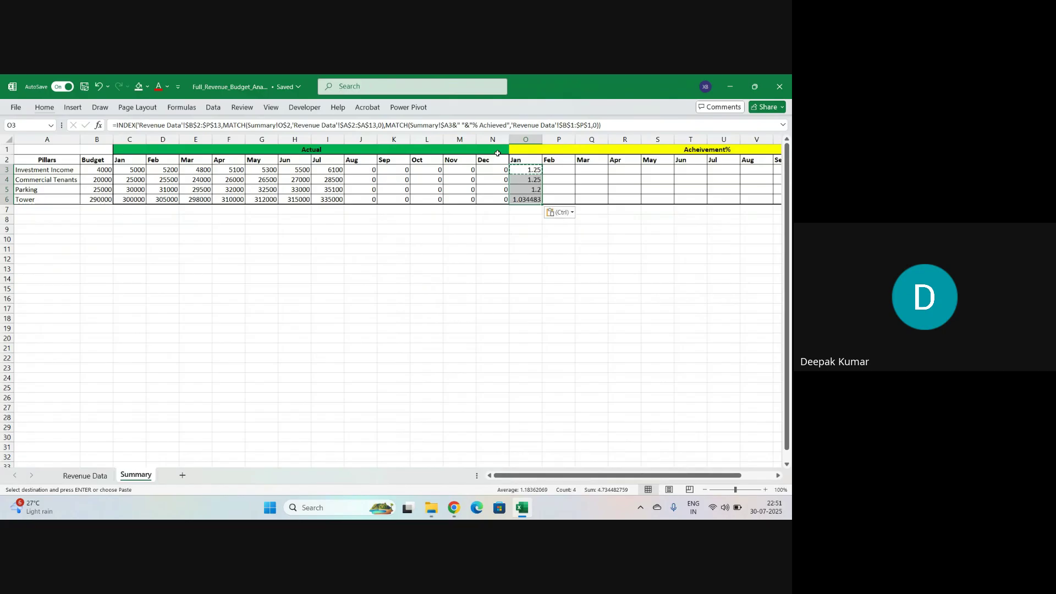
- Fill the achievement formula across to December for all four pillars, covering O3:Z6
key(shift+Right)
key(shift+Right)
key(shift+Right)
key(shift+Right)
key(shift+Right)
key(shift+Right)
key(shift+Right)
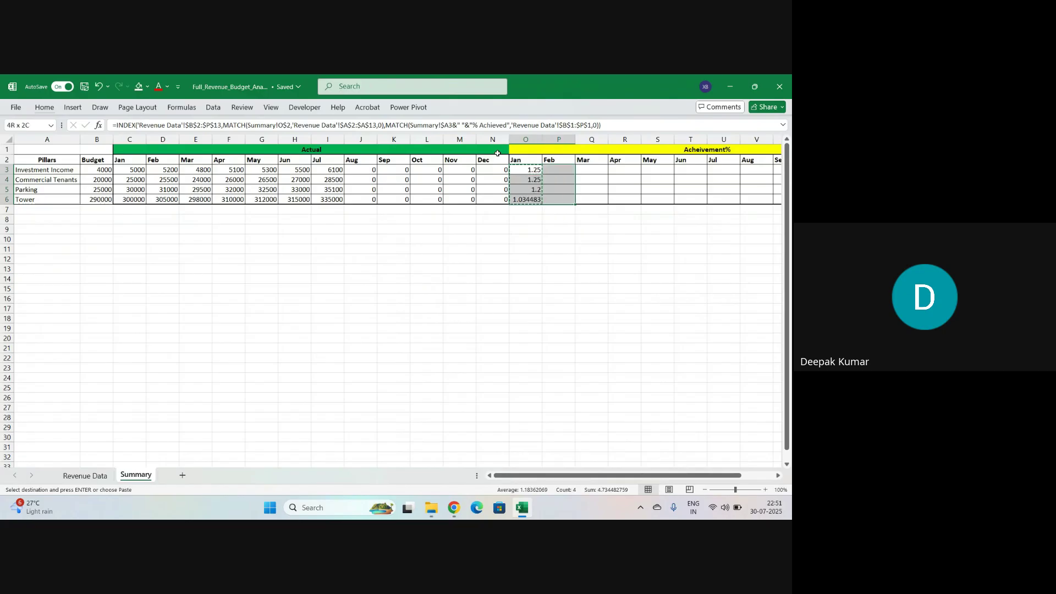
key(shift+Right)
key(shift+Right)
key(shift+Right)
key(shift+Right)
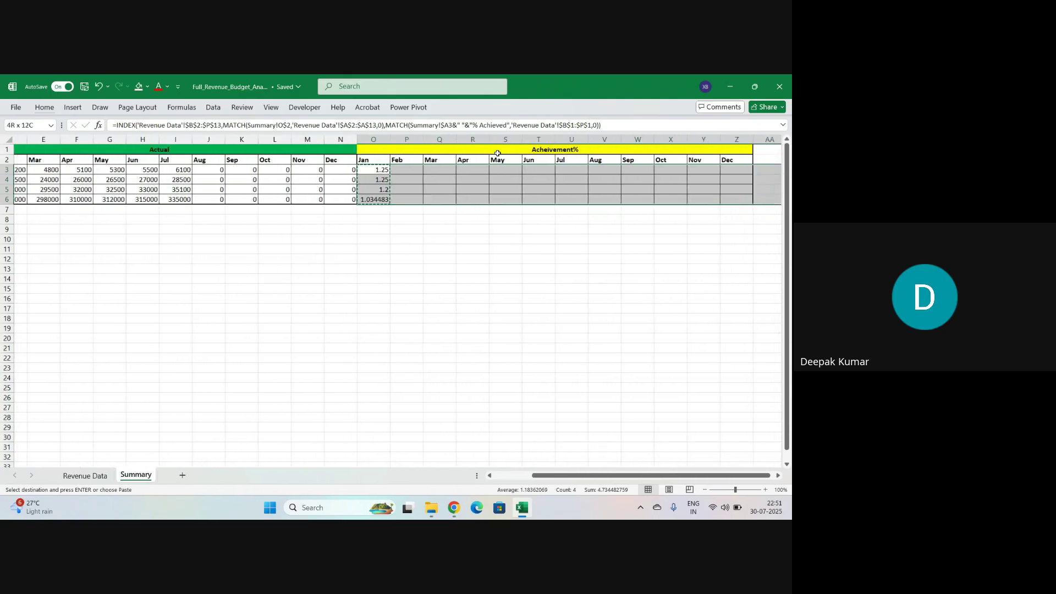
key(ctrl+v)
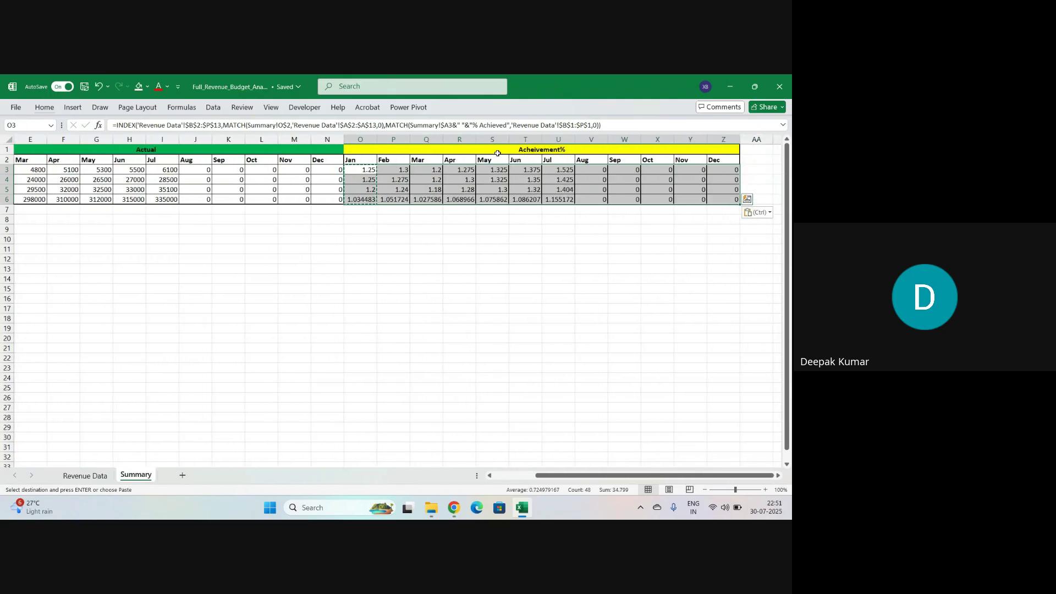
key(Escape)
- Display the achievement values in O3:Z6 with two decimal places
key(Right)
key(Right)
key(Right)
key(Right)
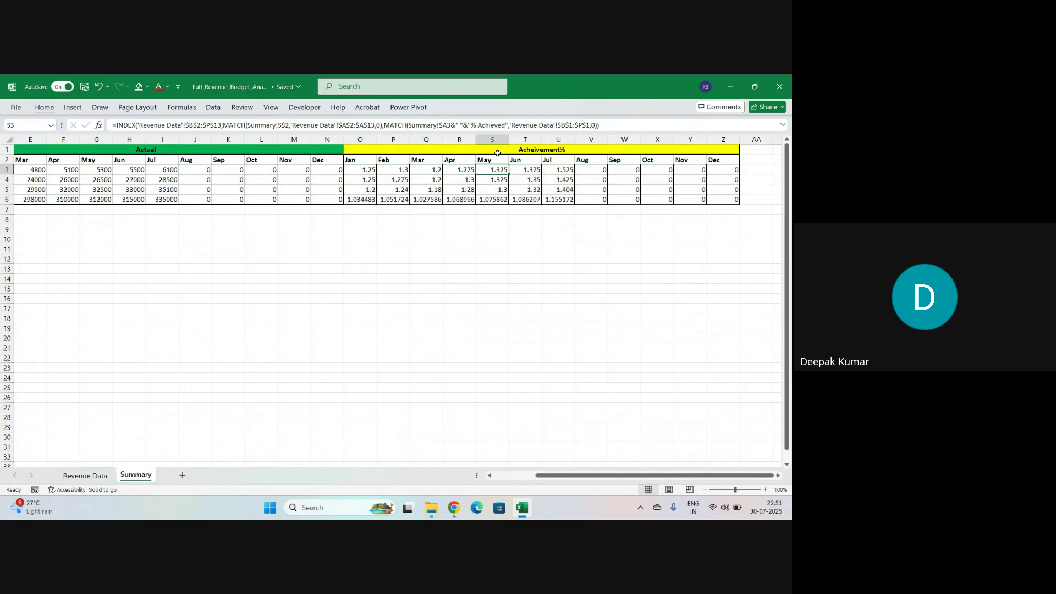
key(Left)
key(Left)
key(Left)
key(Left)
key(ctrl+shift+Down)
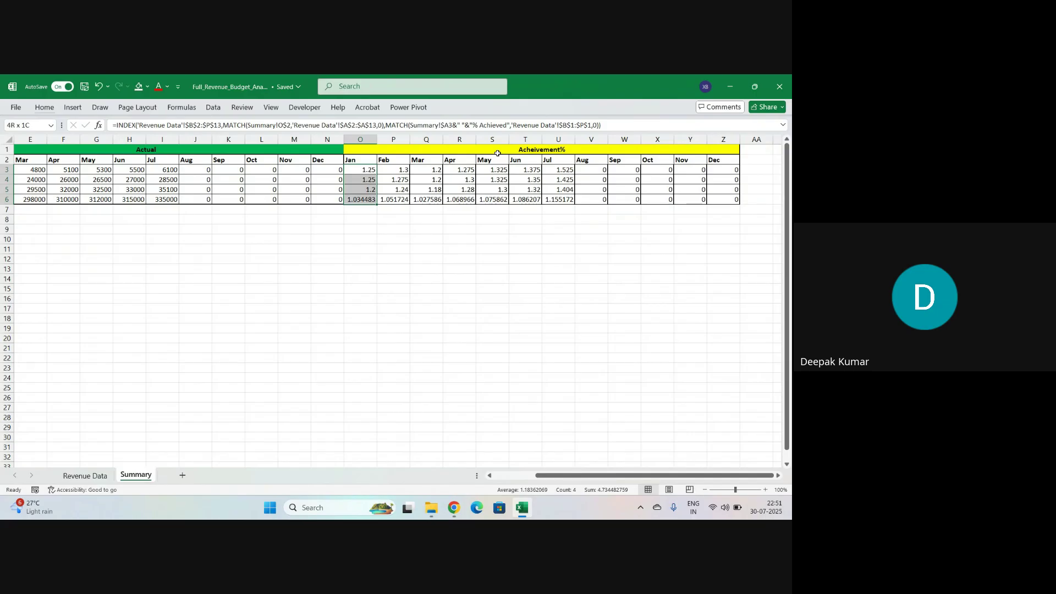
key(ctrl+shift+Right)
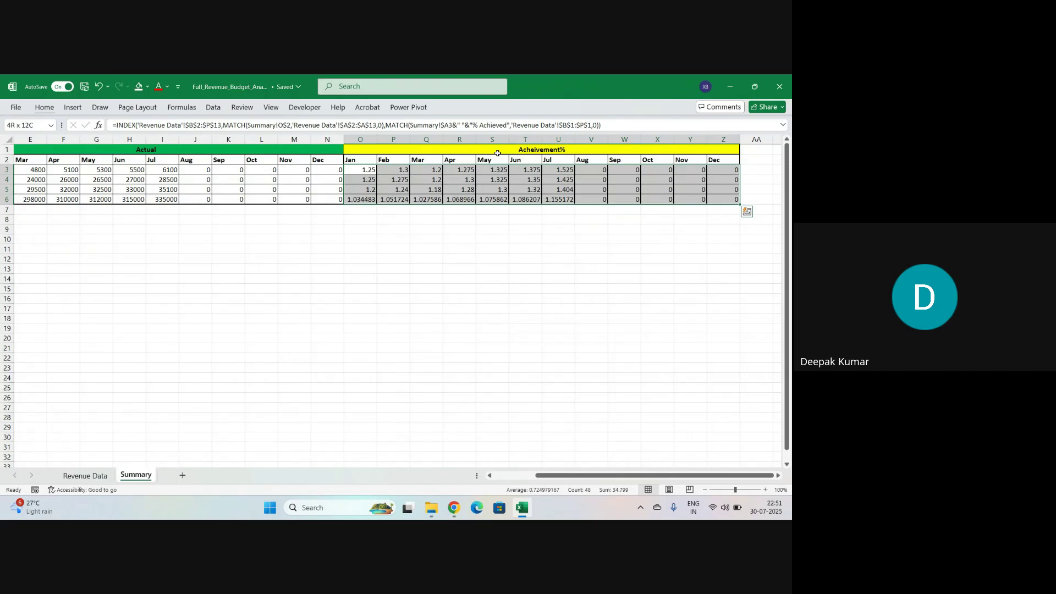
click(43, 110)
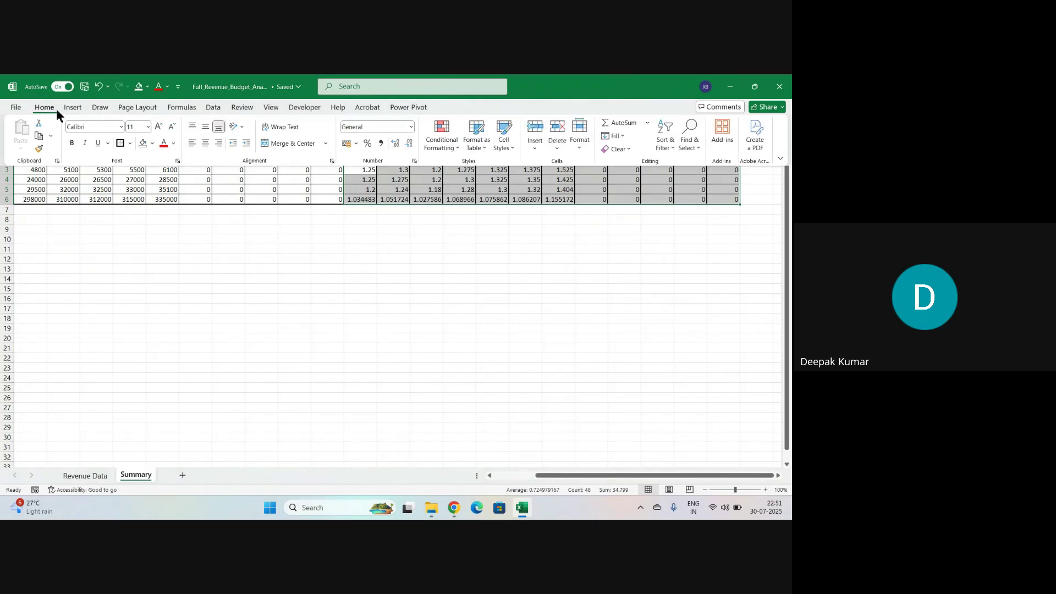
click(408, 145)
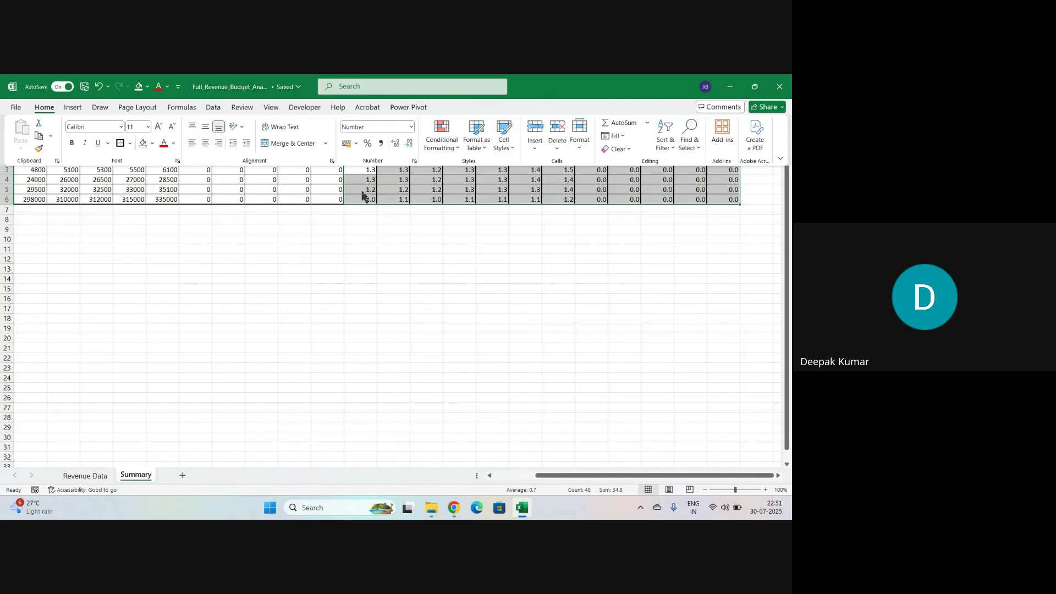
click(396, 143)
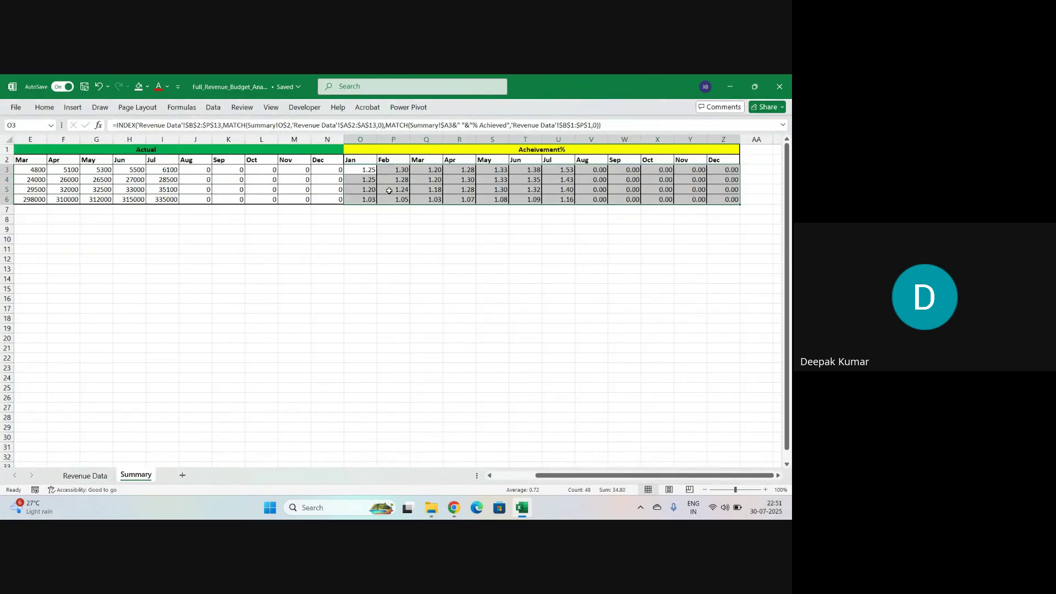
- Format the achievement values in O3:Z6 as whole-number percentages
key(shift+BackSpace)
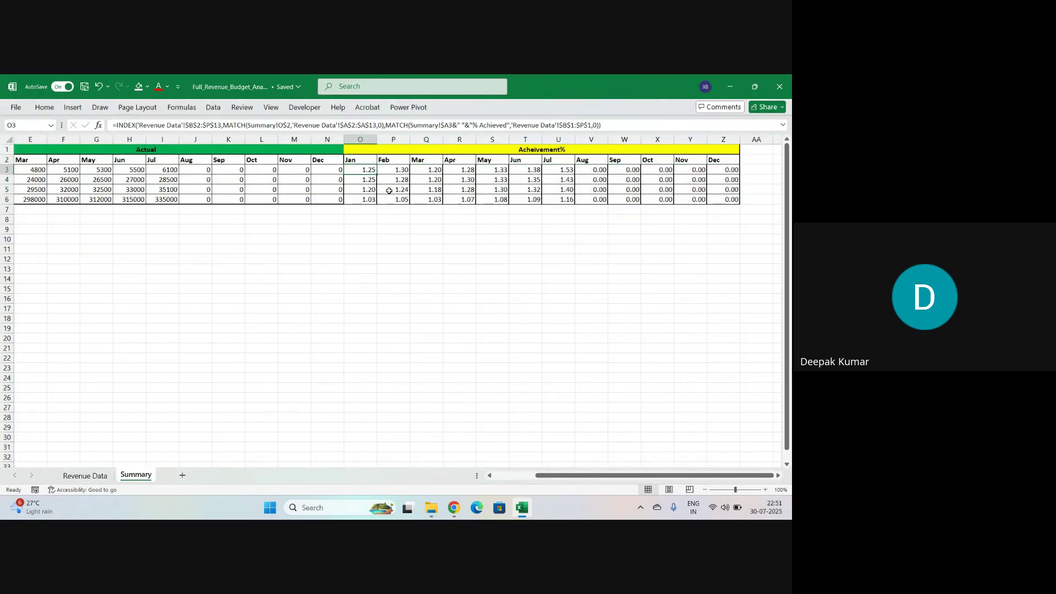
key(ctrl+shift+Down)
key(ctrl+shift+Right)
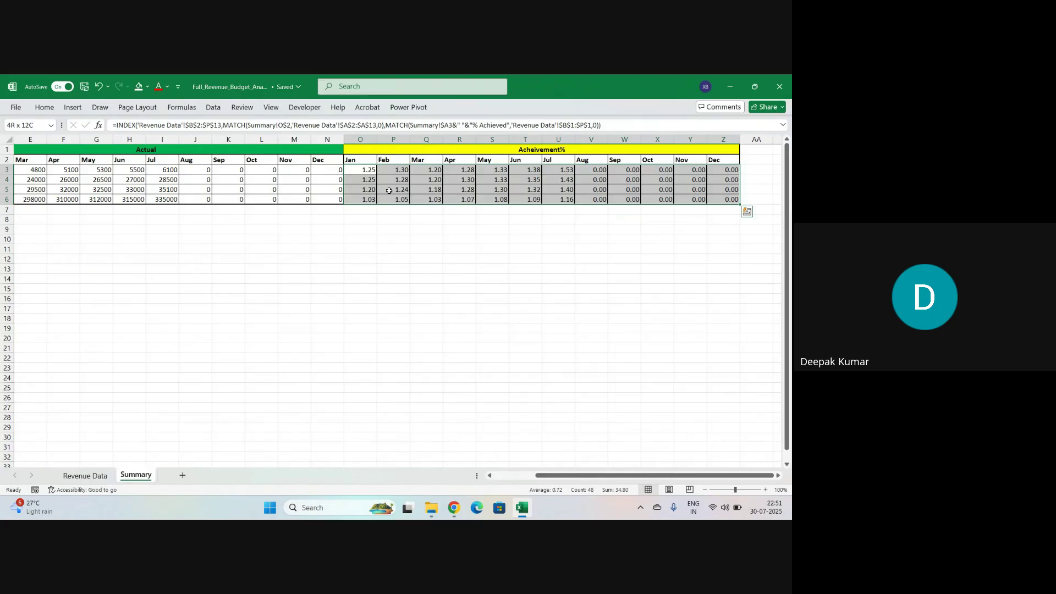
key(ctrl+shift+5)
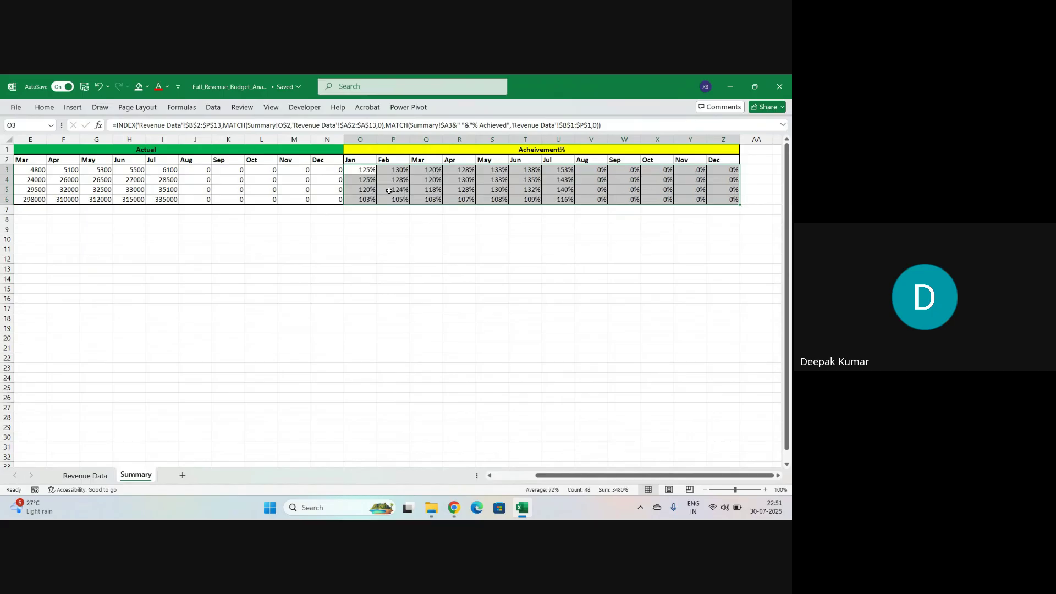
key(Left)
key(Right)
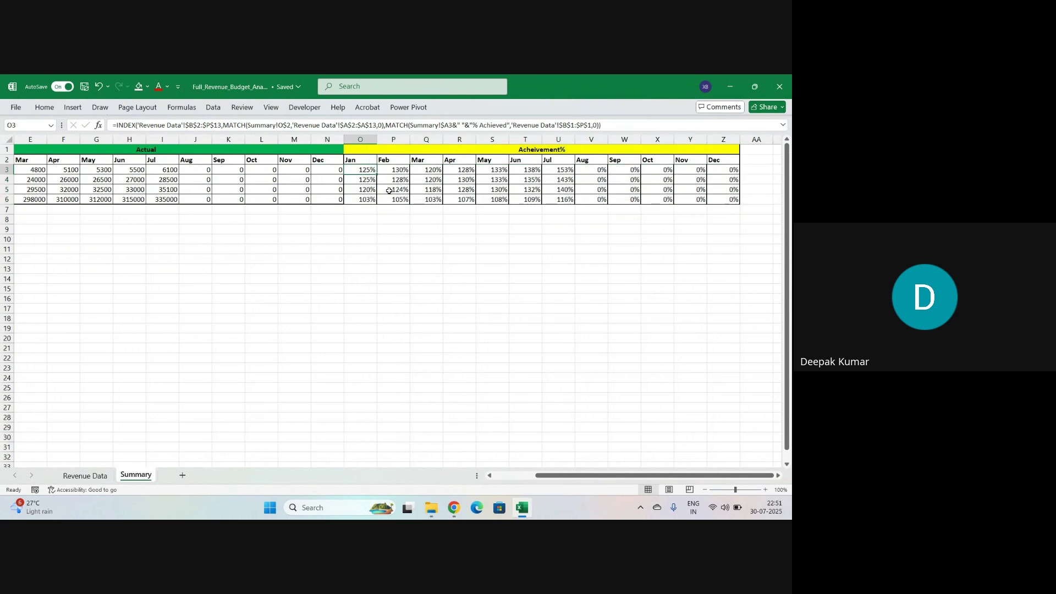
key(ctrl+shift+Down)
key(ctrl+shift+Right)
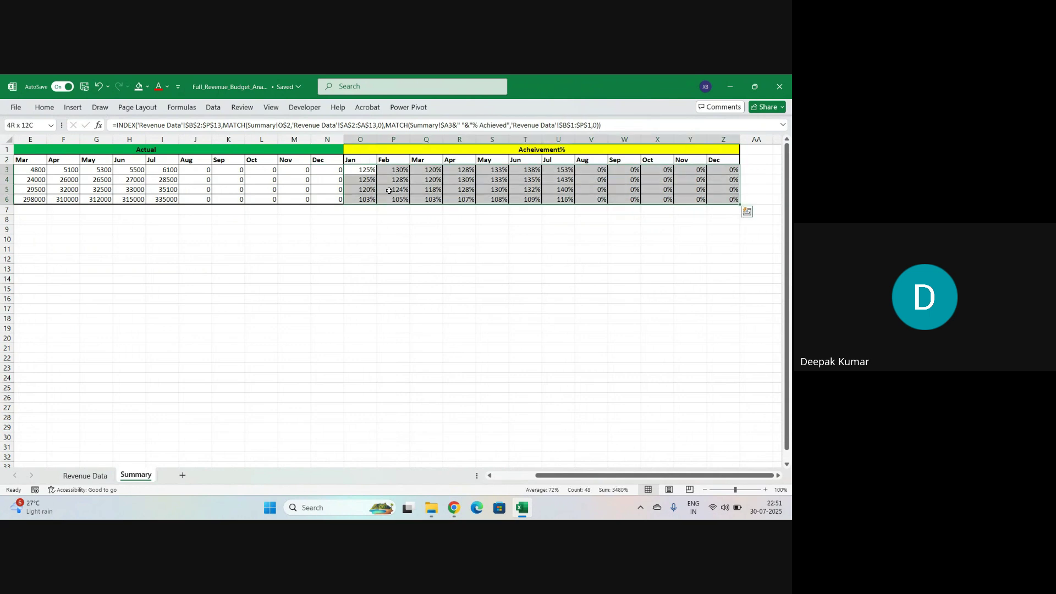
key(alt)
key(h)
key(Escape)
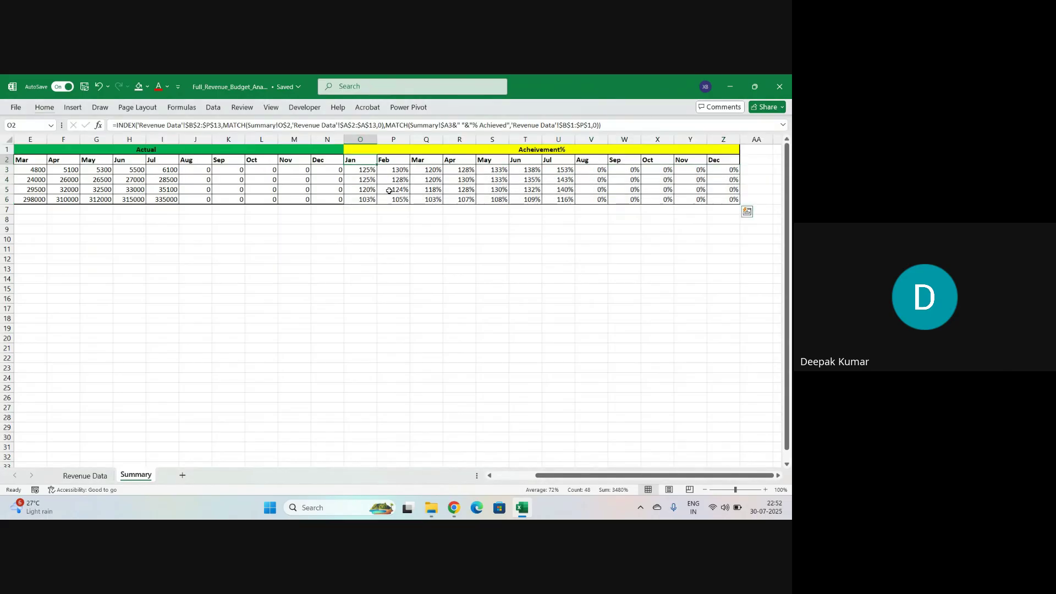
- Apply a thick outside border around the achievement block O2:Z6, including the month headings
key(Up)
key(ctrl+shift+Down)
key(ctrl+shift+Right)
key(alt)
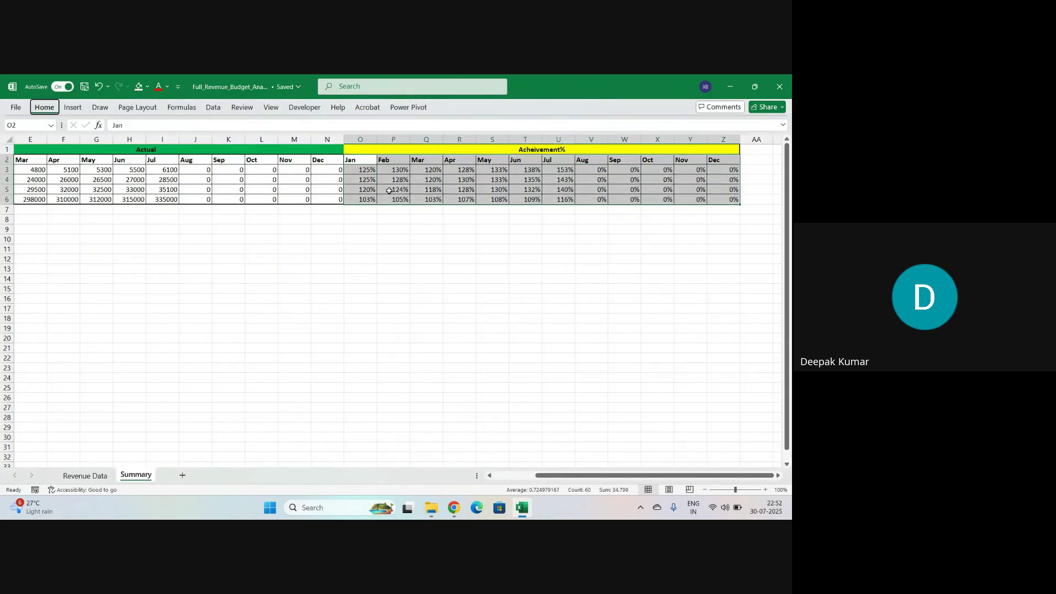
key(h)
key(b)
key(t)
- Apply a thick outside border around the Pillars and Budget columns in A2:B6
key(Home)
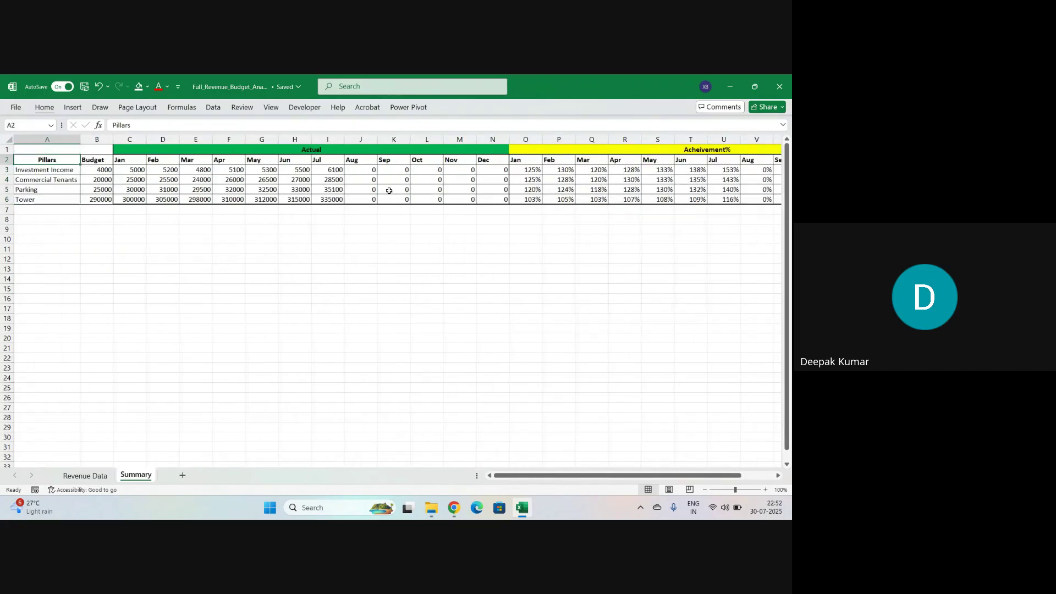
key(Right)
key(Right)
key(Right)
key(Left)
key(Left)
key(Left)
key(shift+Right)
key(shift+Down)
key(shift+Down)
key(shift+Down)
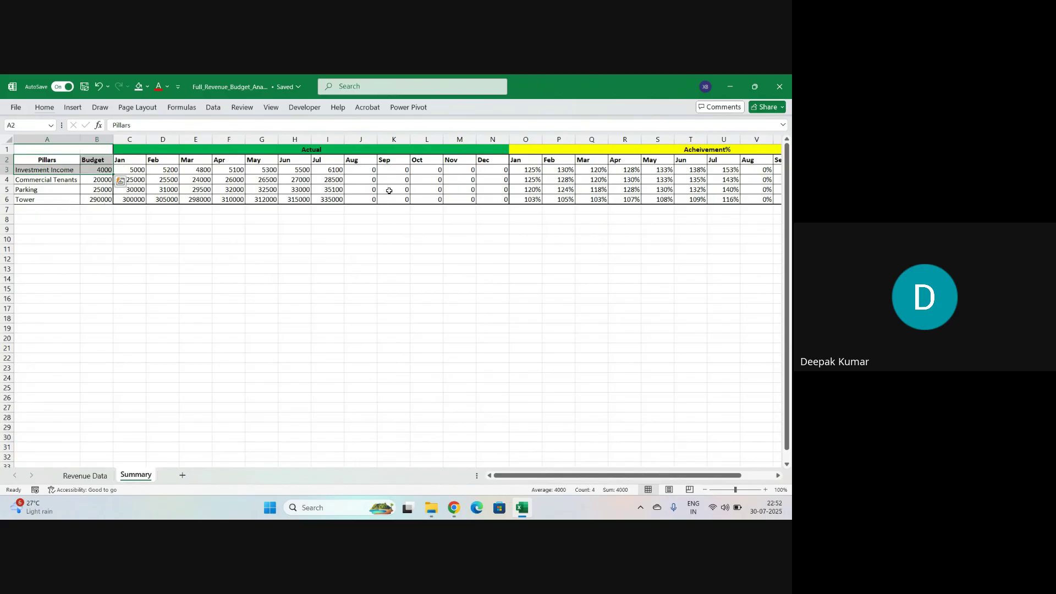
key(shift+Down)
key(alt+h)
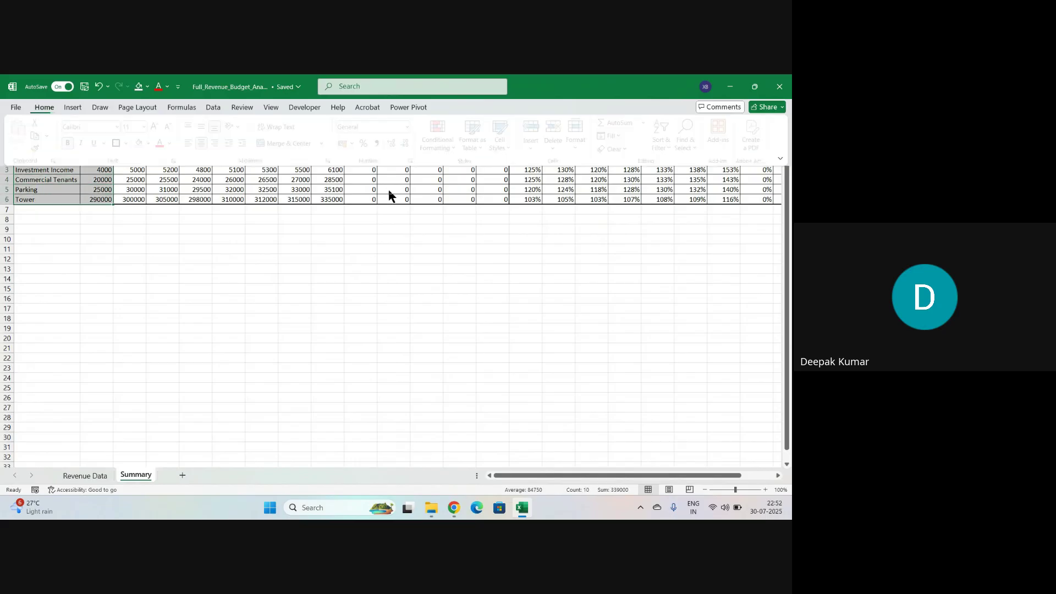
key(b)
key(t)
- Freeze panes at C3 to lock the heading rows and the Pillars and Budget columns
key(Right)
key(Right)
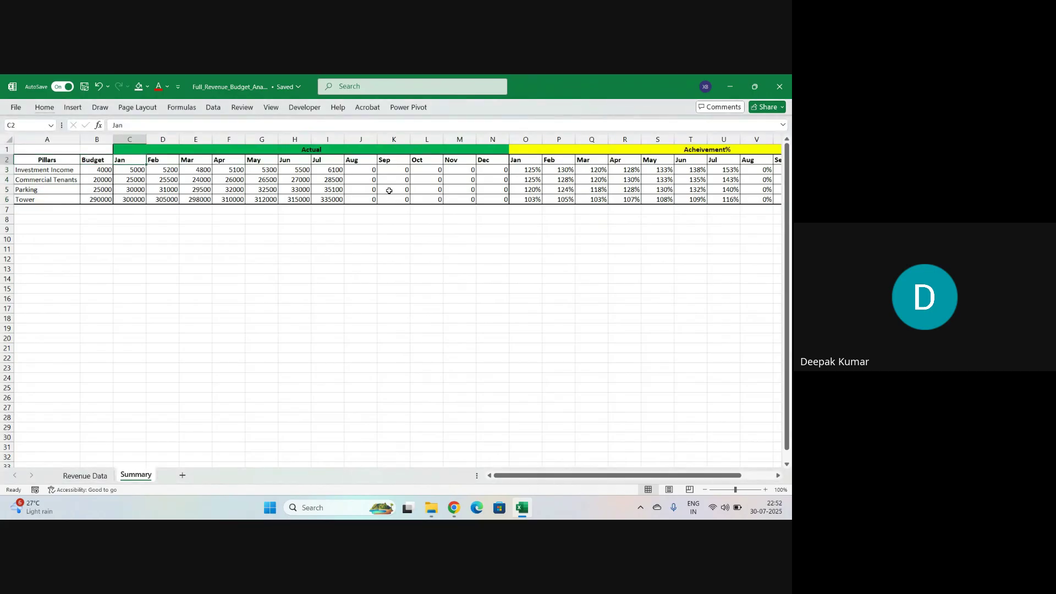
key(Down)
key(alt+w)
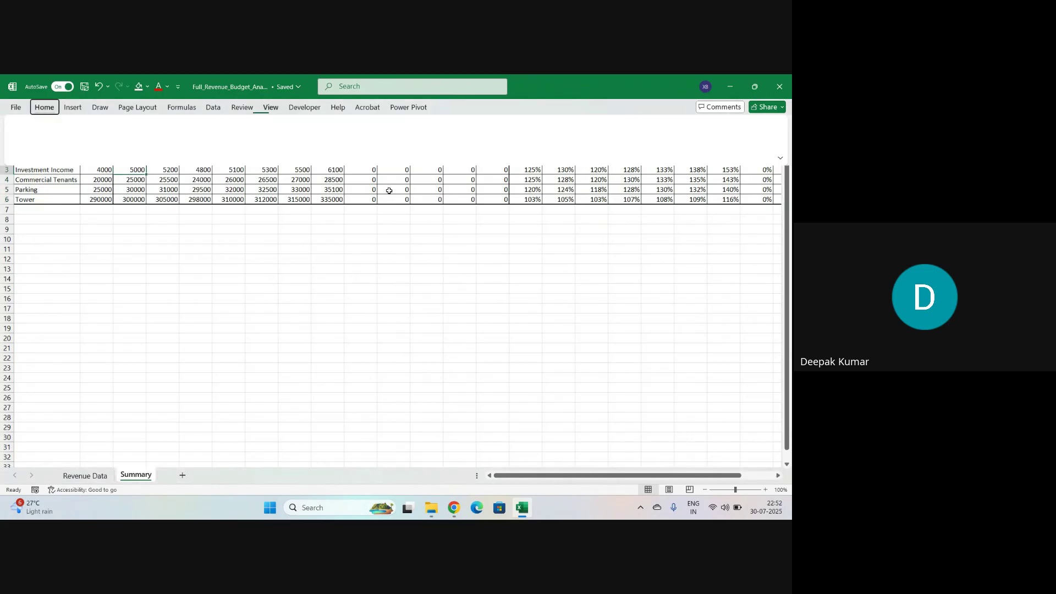
key(f)
key(f)
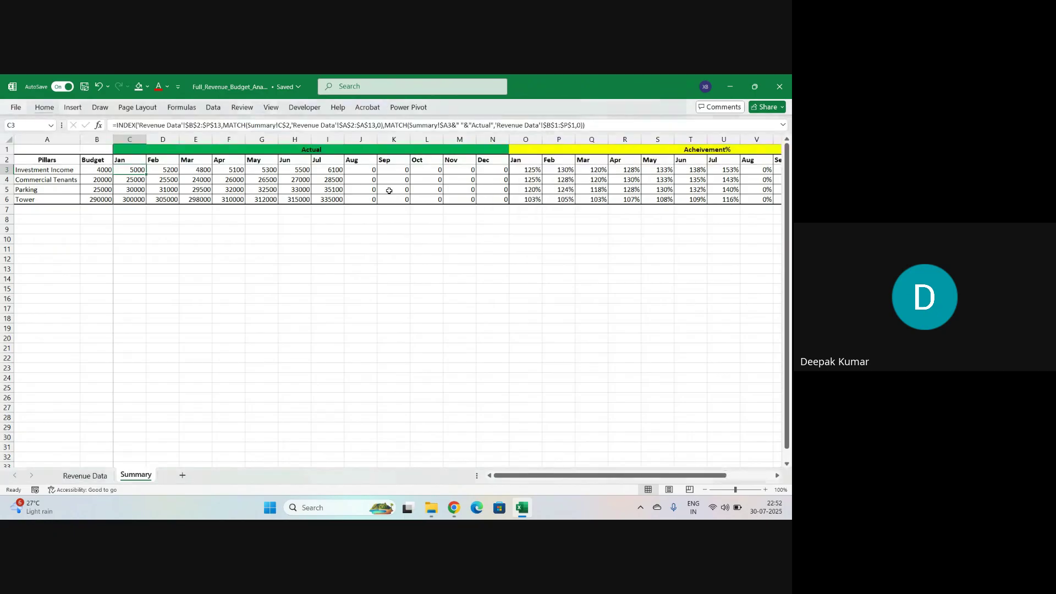
- Move across the monthly columns and back to check how the frozen Pillars and Budget columns behave
key(Right)
key(Right)
key(Right)
key(Right)
key(Right)
key(Right)
key(Right)
key(Right)
key(Right)
key(Right)
key(Right)
key(Right)
key(Right)
key(Right)
key(Right)
key(Right)
key(Right)
key(Right)
key(Right)
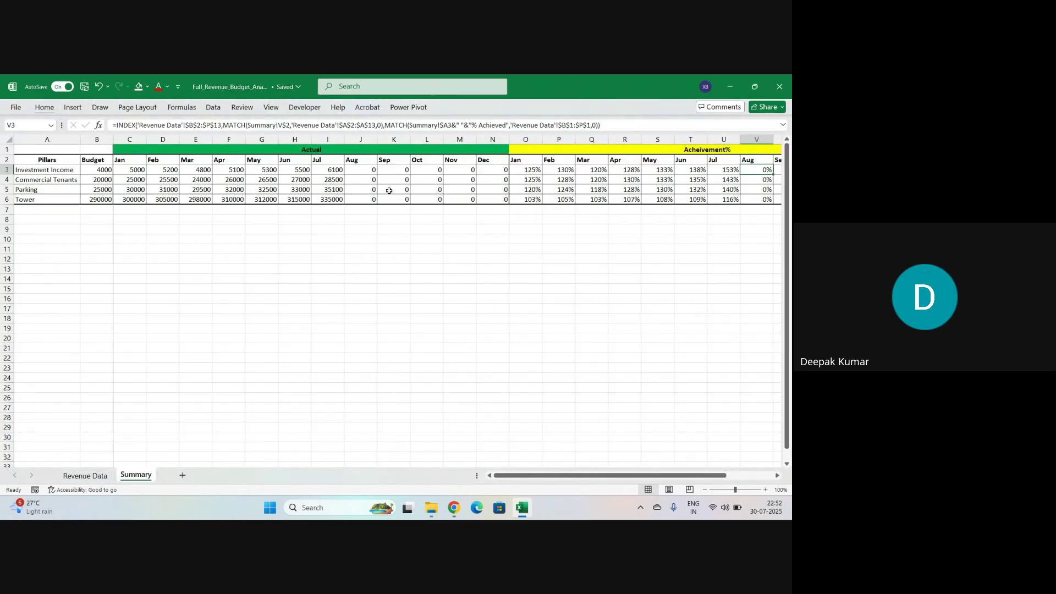
key(Right)
key(Right)
key(Right)
key(Right)
key(Right)
key(Right)
key(Right)
key(Right)
key(Right)
key(Right)
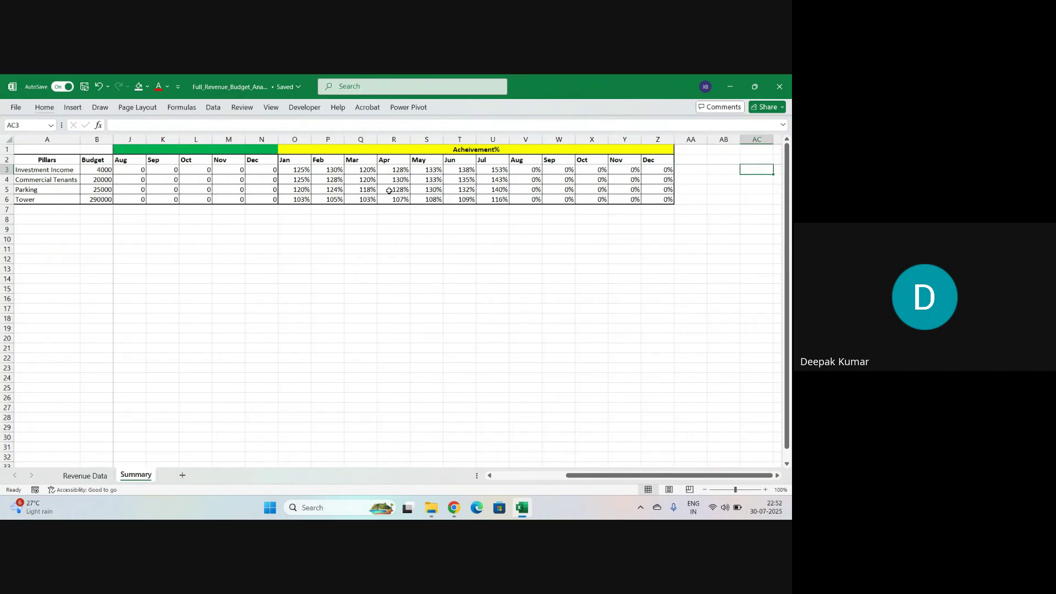
key(Left)
key(Left)
key(Left)
key(Left)
key(Left)
key(Left)
key(Left)
key(Left)
key(Left)
key(Left)
key(Left)
key(Left)
key(Left)
key(Left)
key(Left)
key(Left)
key(Left)
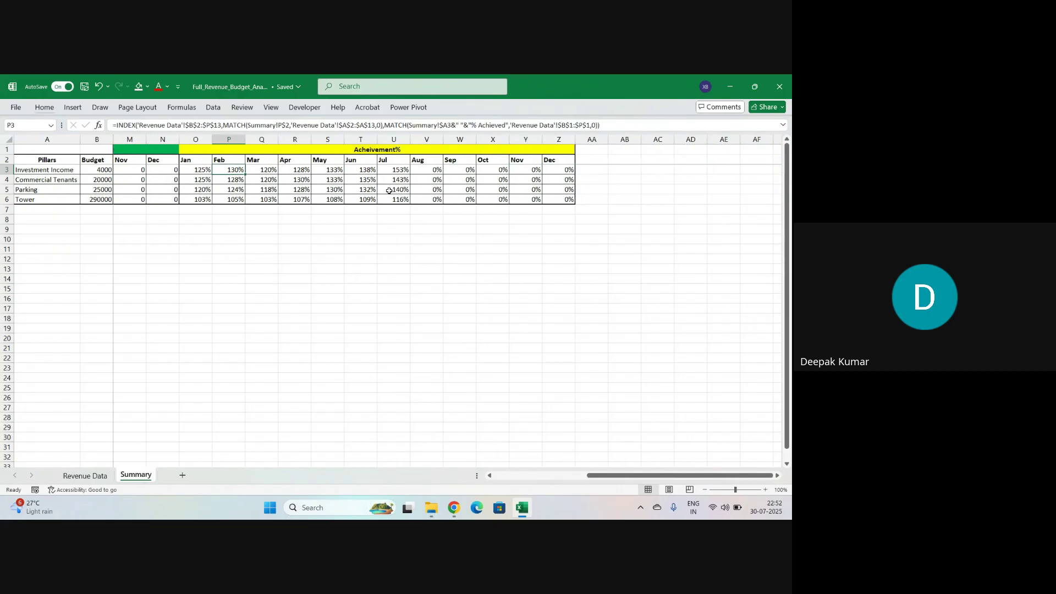
key(Left)
key(Left)
key(Left)
key(Left)
key(Left)
key(Left)
key(Left)
key(Left)
key(Left)
key(Left)
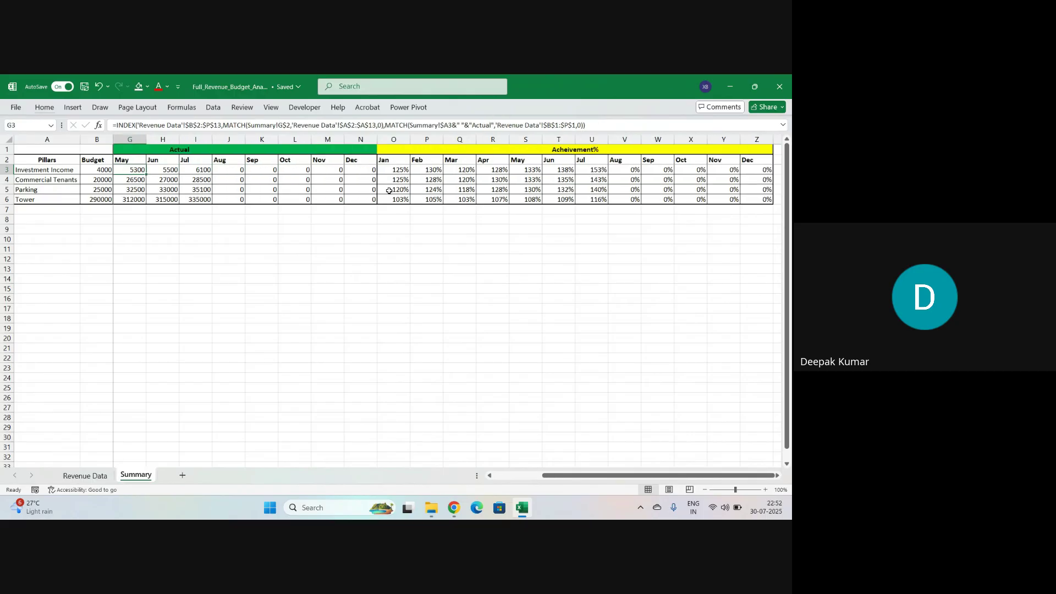
key(Left)
key(Left)
key(Left)
key(Right)
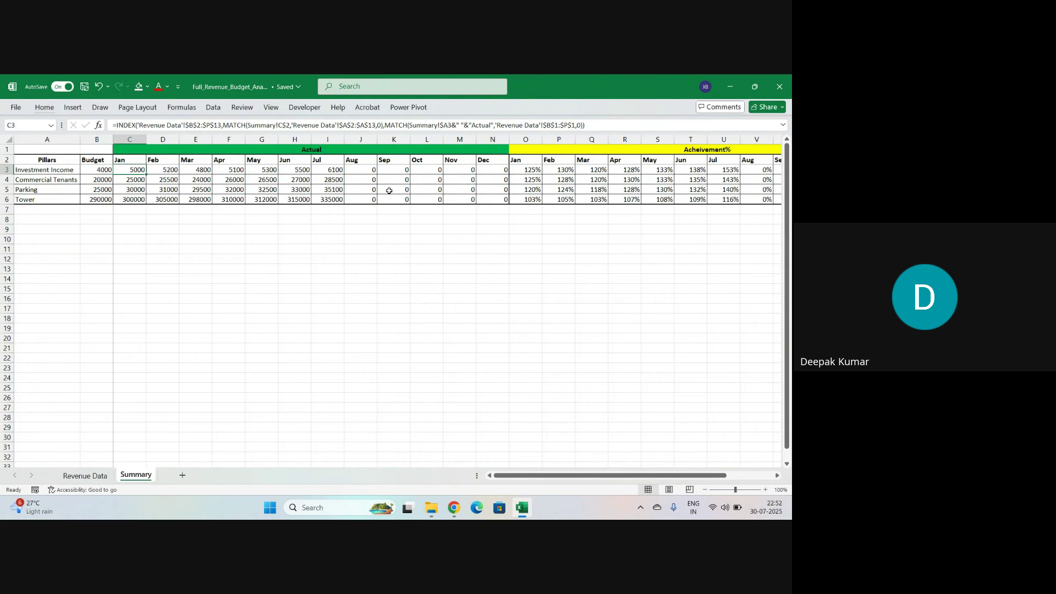
key(Right)
key(Right)
key(Right)
key(Right)
key(Right)
key(Right)
key(Right)
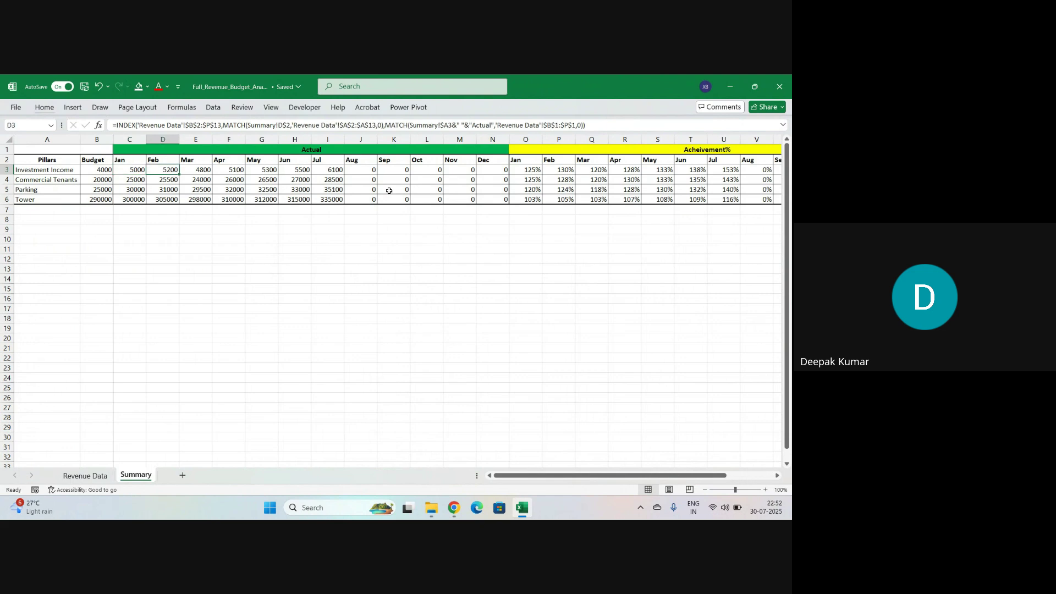
- Change the heading in B2 to "Budget Per Month"
key(Left)
key(Left)
key(Left)
key(Left)
key(Left)
key(Left)
key(Left)
key(Left)
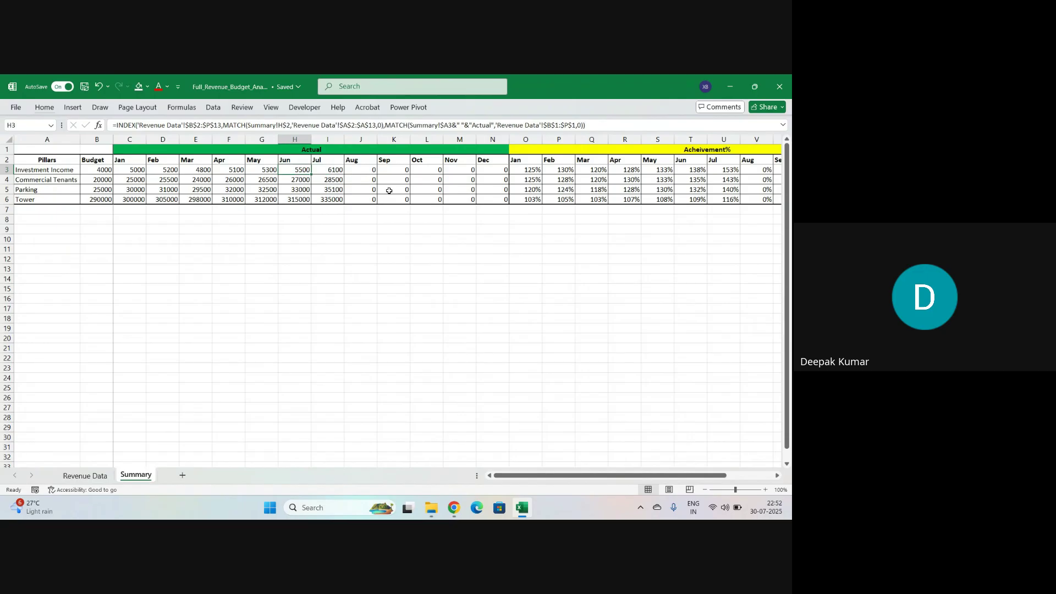
key(Up)
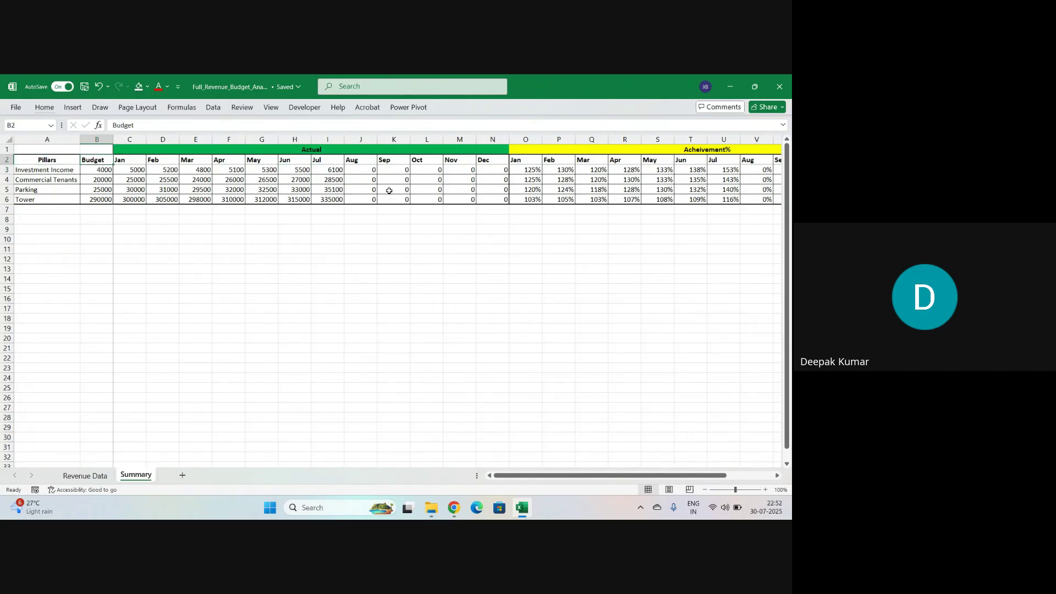
key(F2)
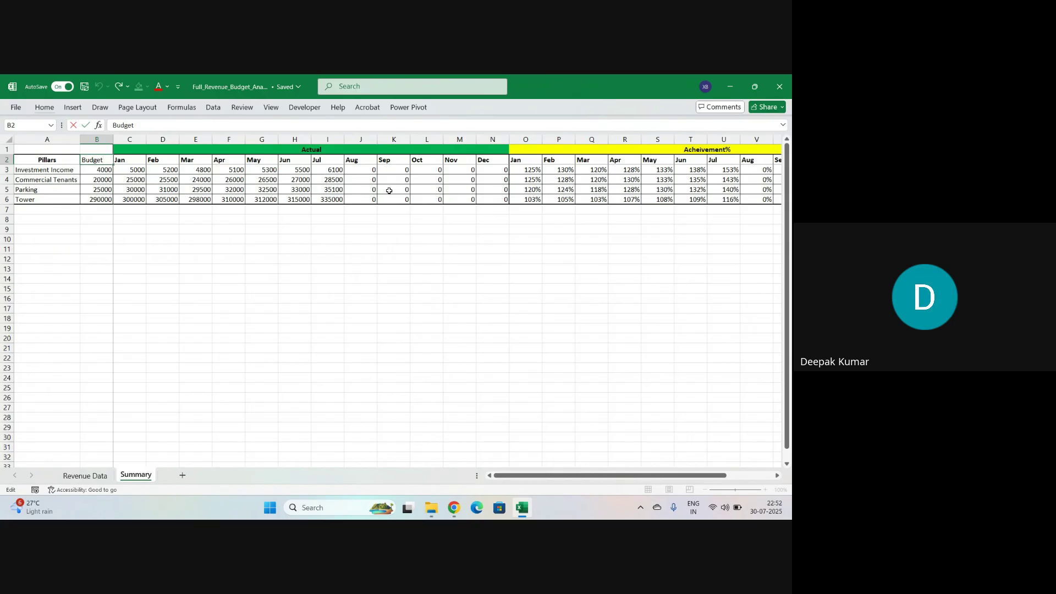
text(Per Month)
key(ctrl+Return)
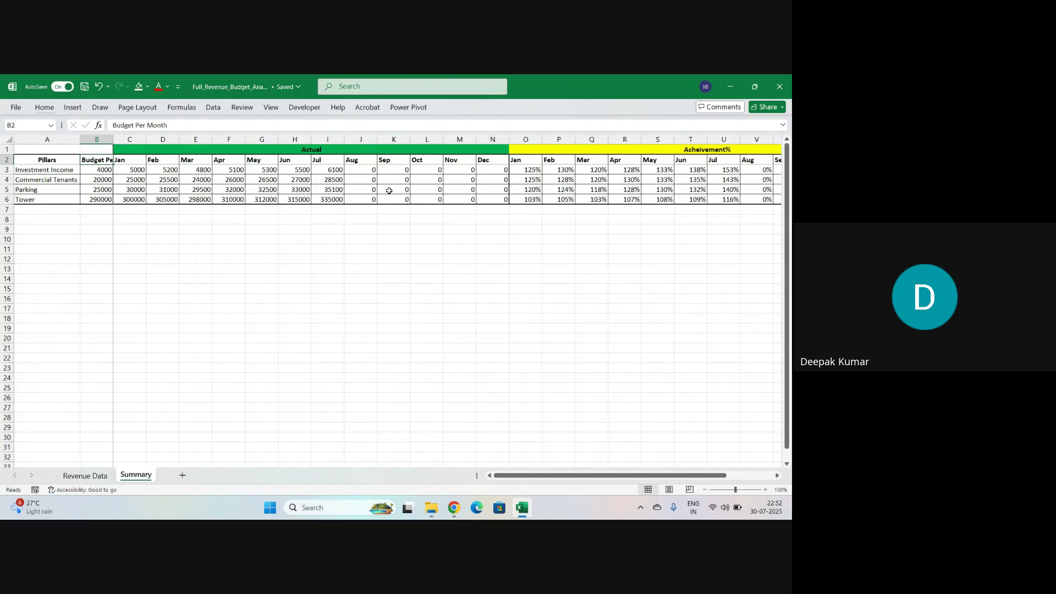
- Wrap the text of the "Budget Per Month" heading in B2
key(alt)
key(h)
key(w)
key(Right)
key(Left)
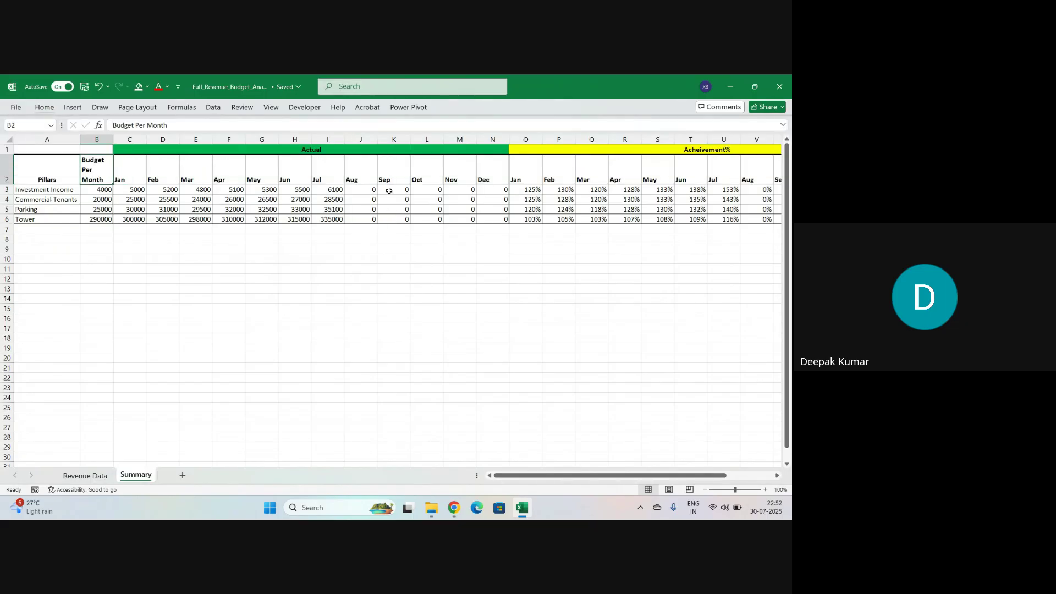
- Middle-align the headings across row 2 vertically
key(shift+space)
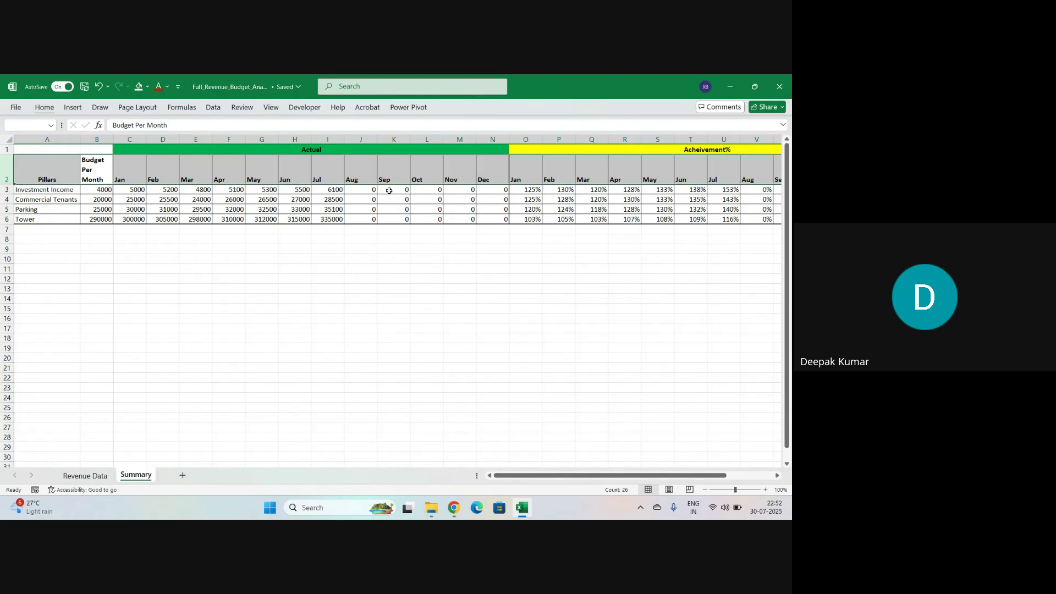
key(alt)
key(h)
key(a)
key(m)
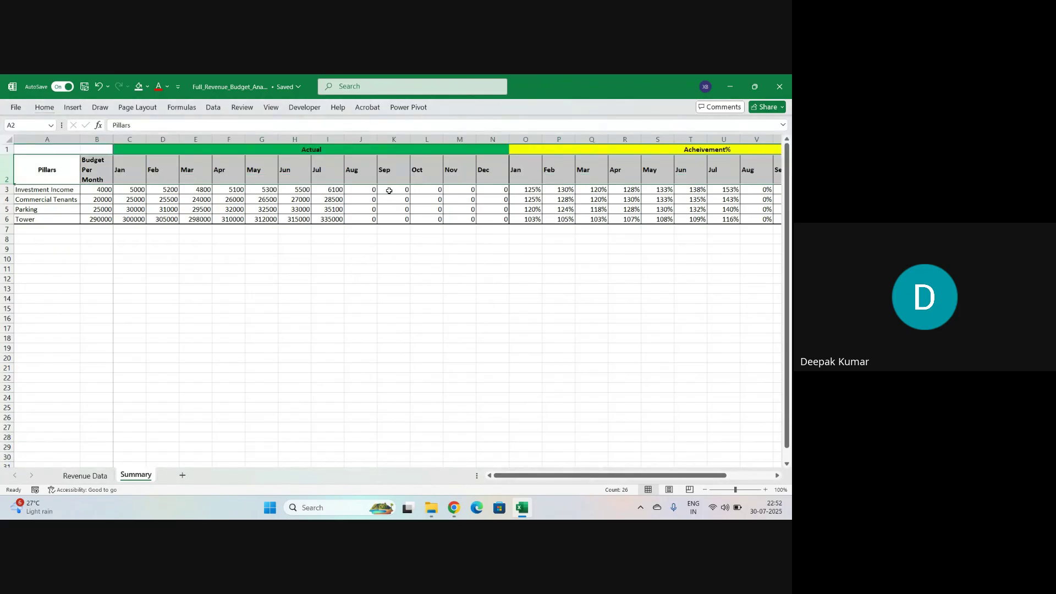
- Widen column B so the "Budget Per Month" heading fits on two lines, and autofit the height of row 2
key(Right)
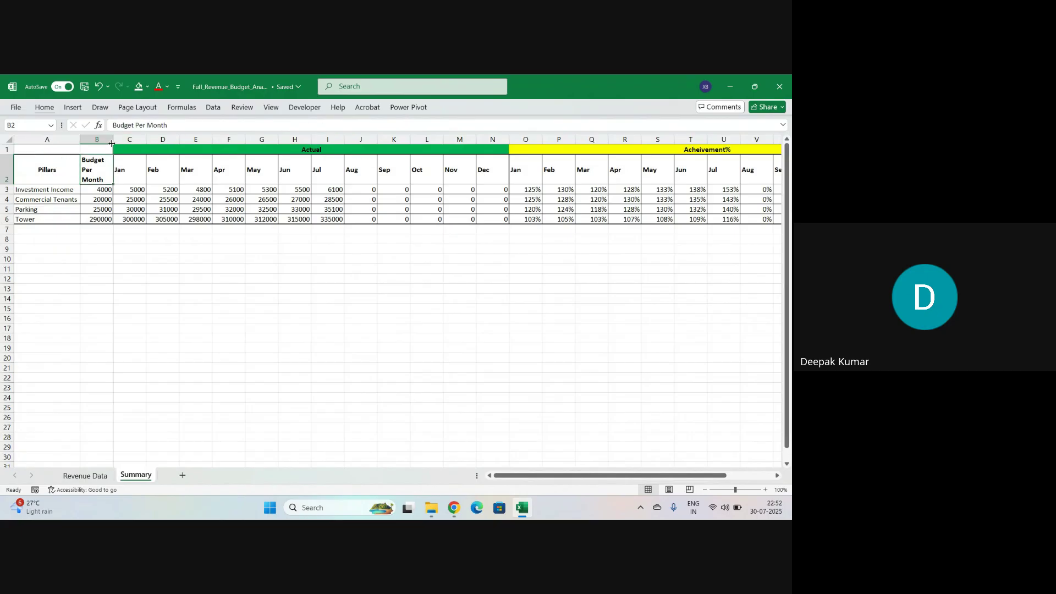
drag(111, 143, 131, 137)
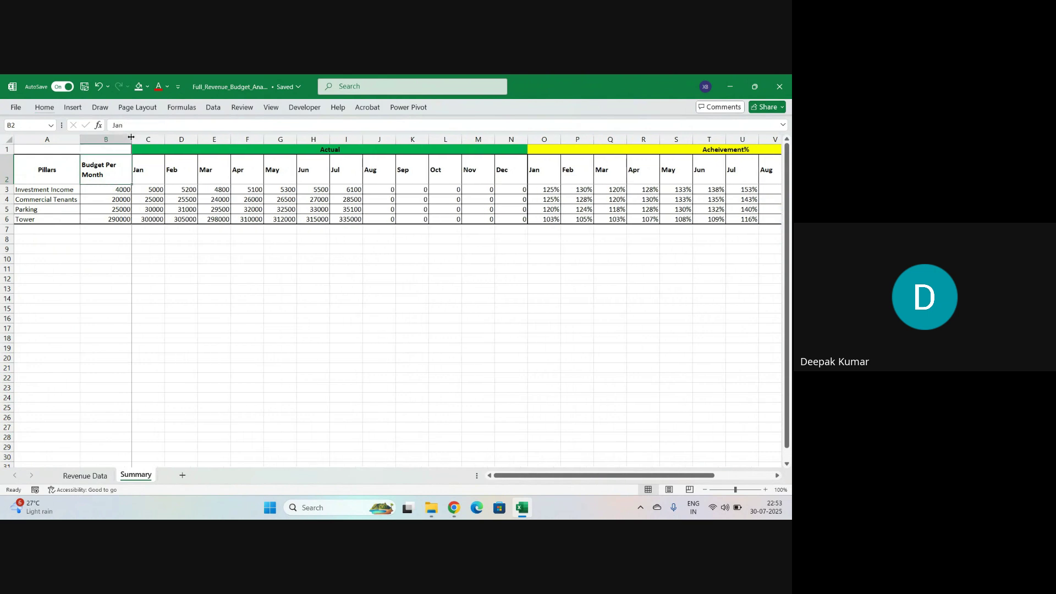
key(shift+space)
key(alt)
key(h)
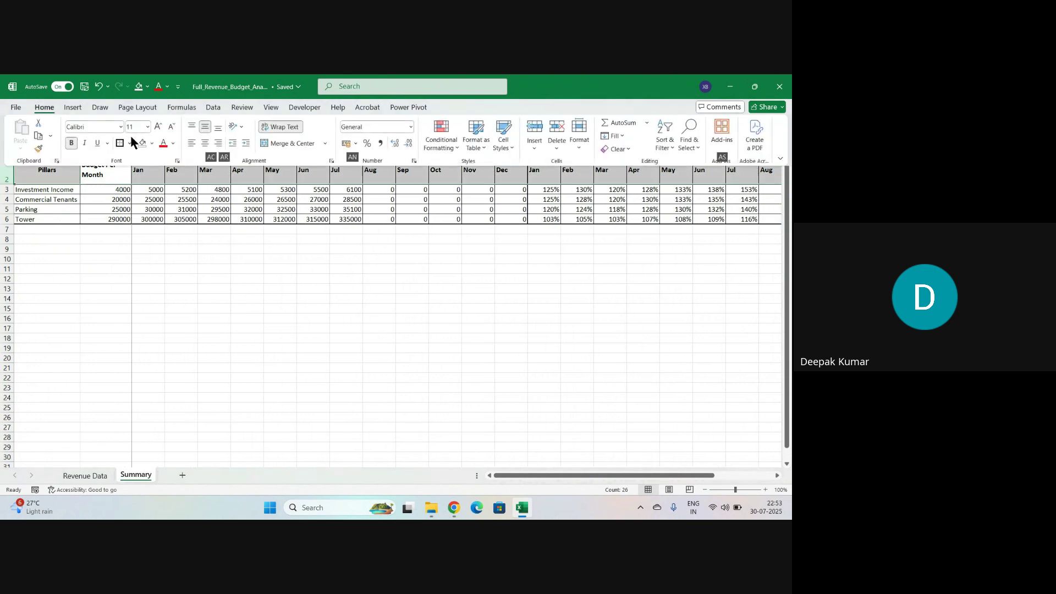
key(o)
key(a)
key(Down)
key(Up)
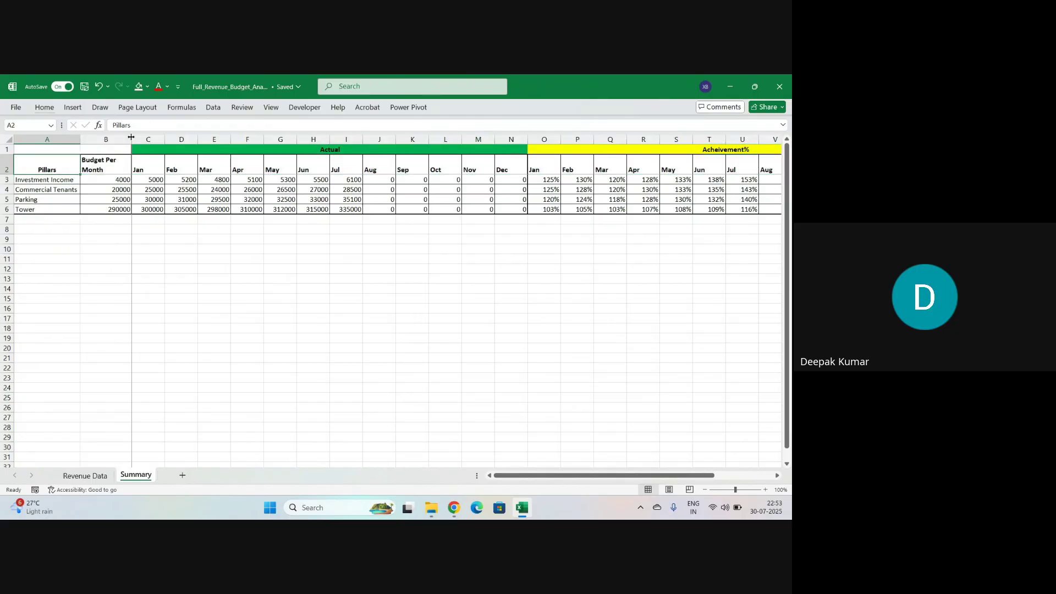
- Reapply vertical middle alignment to the row 2 headings
key(shift+space)
key(alt)
key(h)
key(a)
key(m)
key(Down)
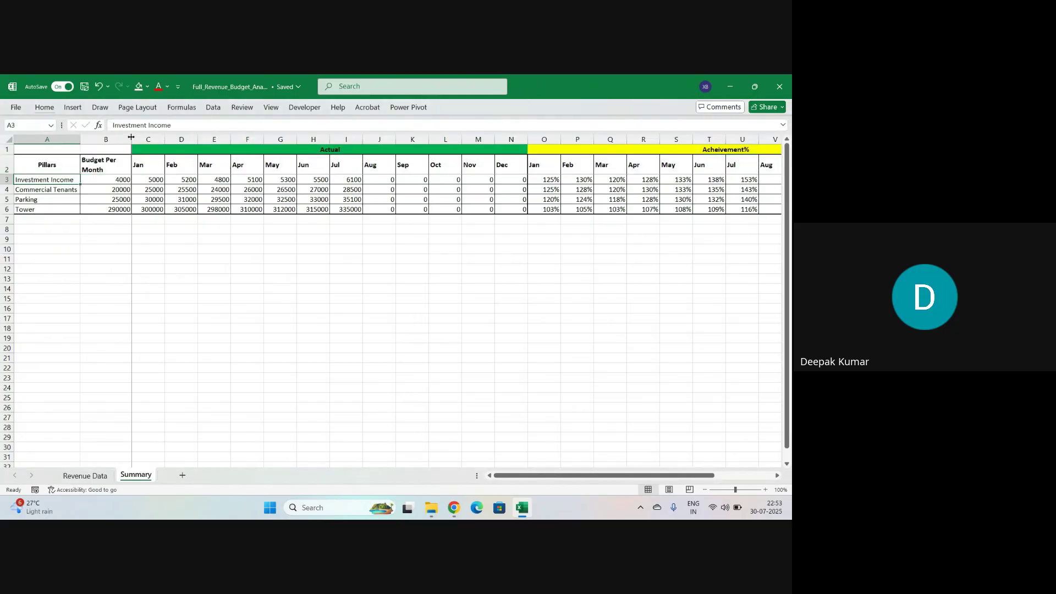
- Examine the Investment Income row back and forth across the monthly Actual columns alongside the frozen Pillars and Budget columns
key(Right)
key(Right)
key(Right)
key(Right)
key(Right)
key(Right)
key(Right)
key(Right)
key(Right)
key(Right)
key(Right)
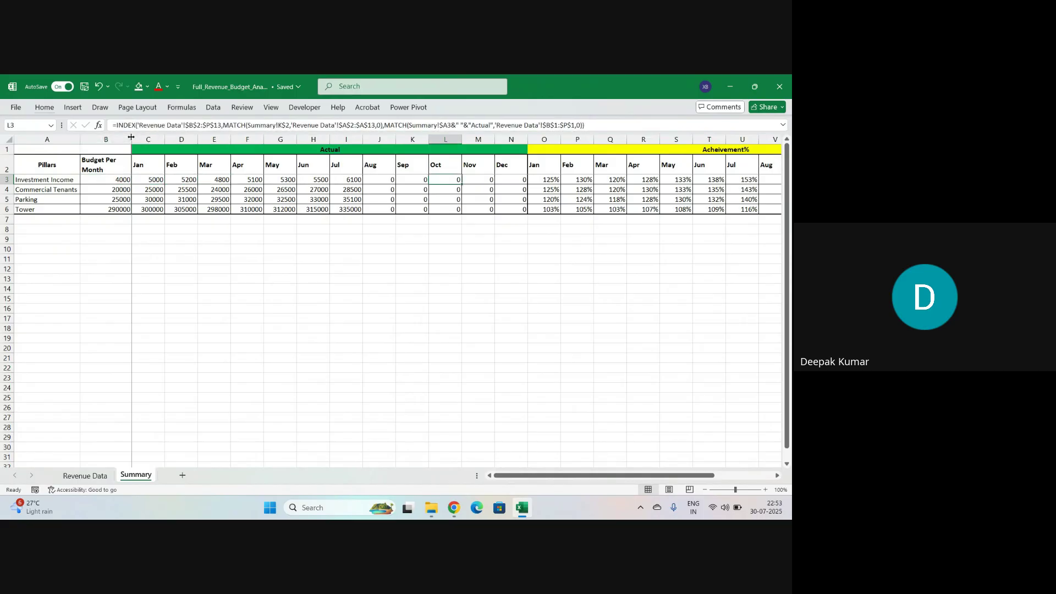
key(Right)
key(Right)
key(Right)
key(Right)
key(Right)
key(Right)
key(Right)
key(Left)
key(Left)
key(Left)
key(Left)
key(Left)
key(Left)
key(Left)
key(Left)
key(Left)
key(Left)
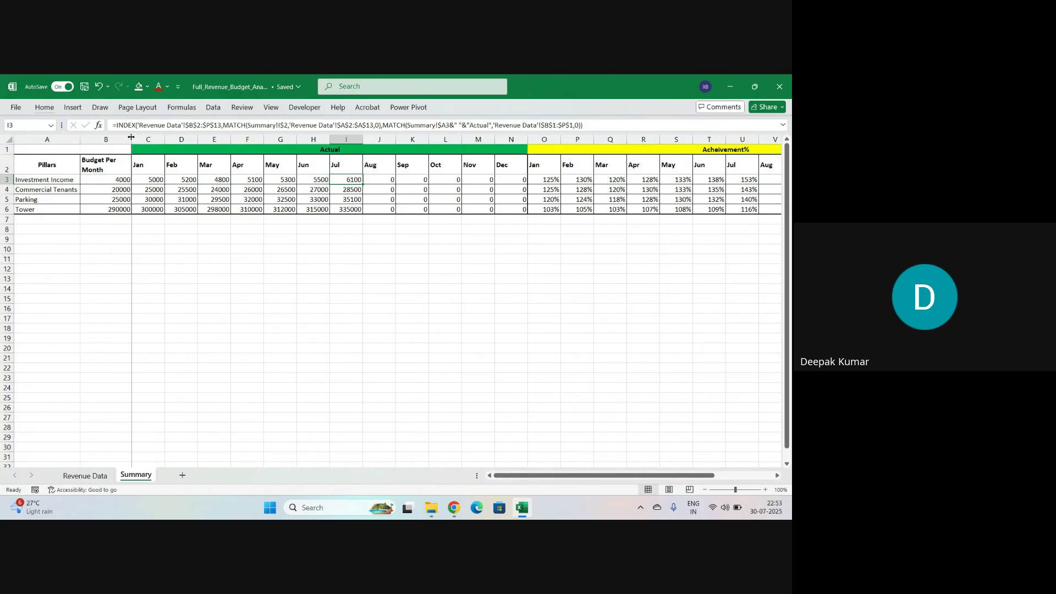
key(Left)
key(Left)
key(Left)
key(Left)
key(Left)
key(Left)
key(Left)
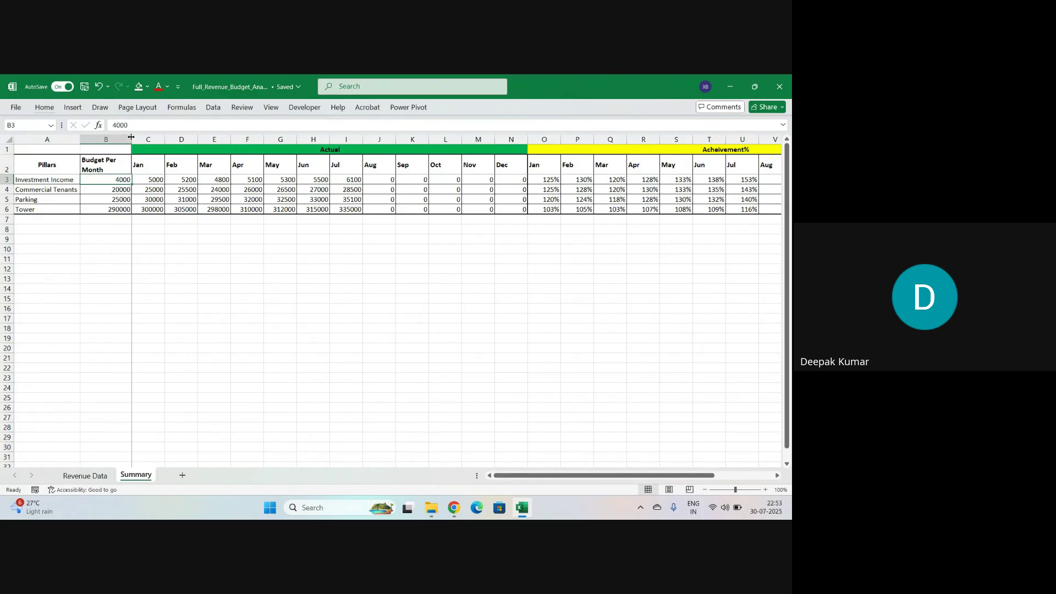
key(Right)
key(Right)
key(Right)
key(Right)
key(Right)
key(Right)
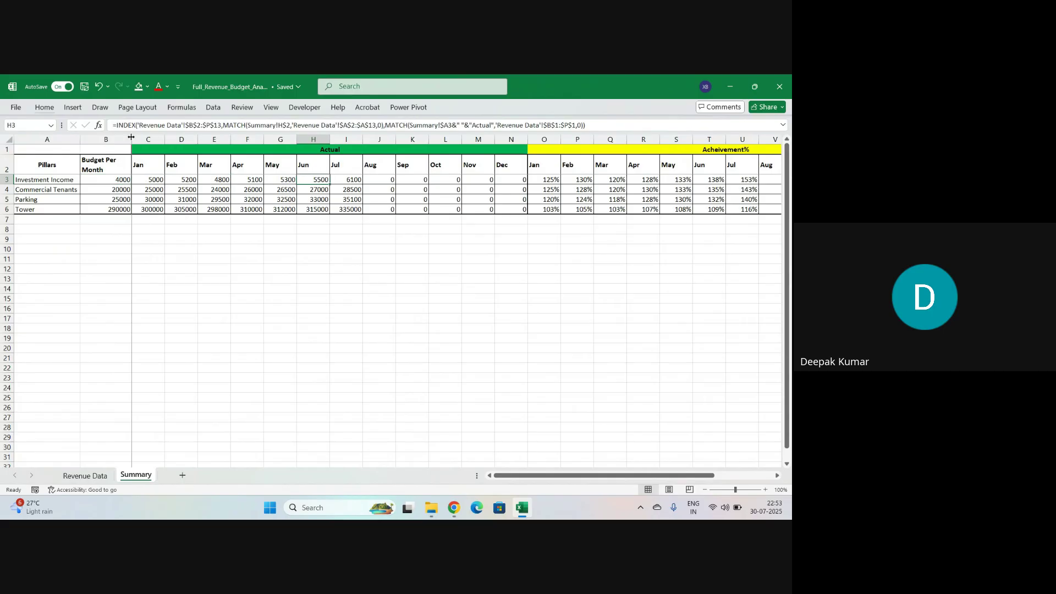
key(Left)
key(Left)
key(Left)
key(Left)
key(Left)
key(Left)
key(Left)
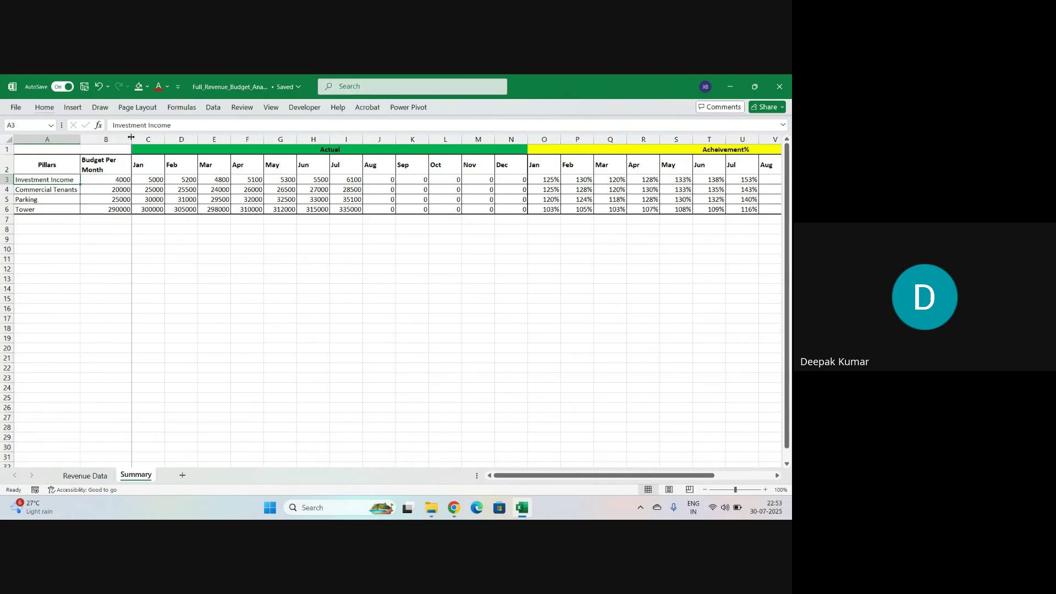
key(Up)
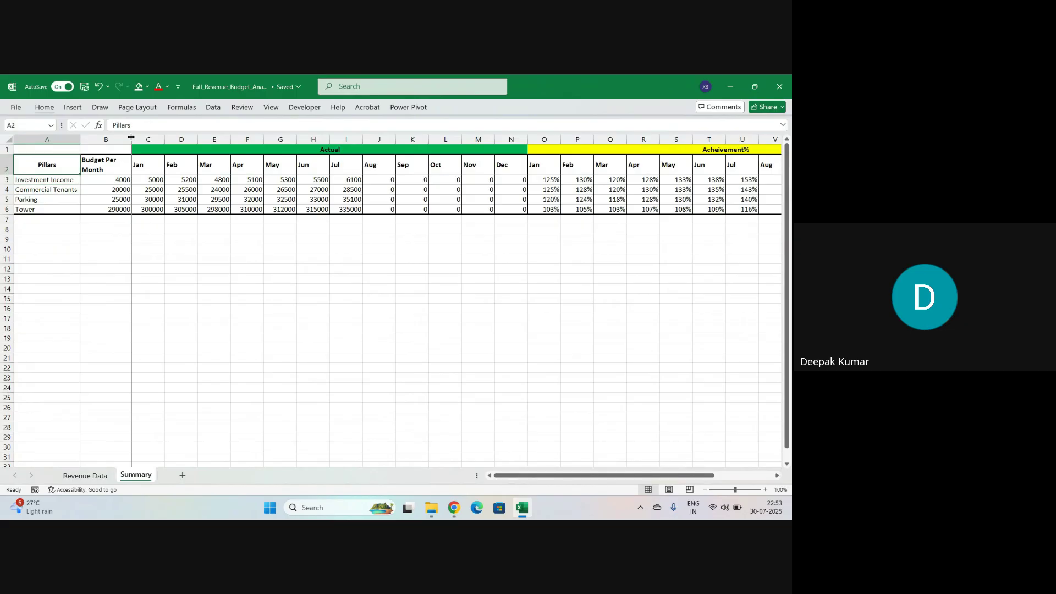
key(Down)
key(Right)
key(Right)
key(Right)
key(Right)
key(Right)
key(Right)
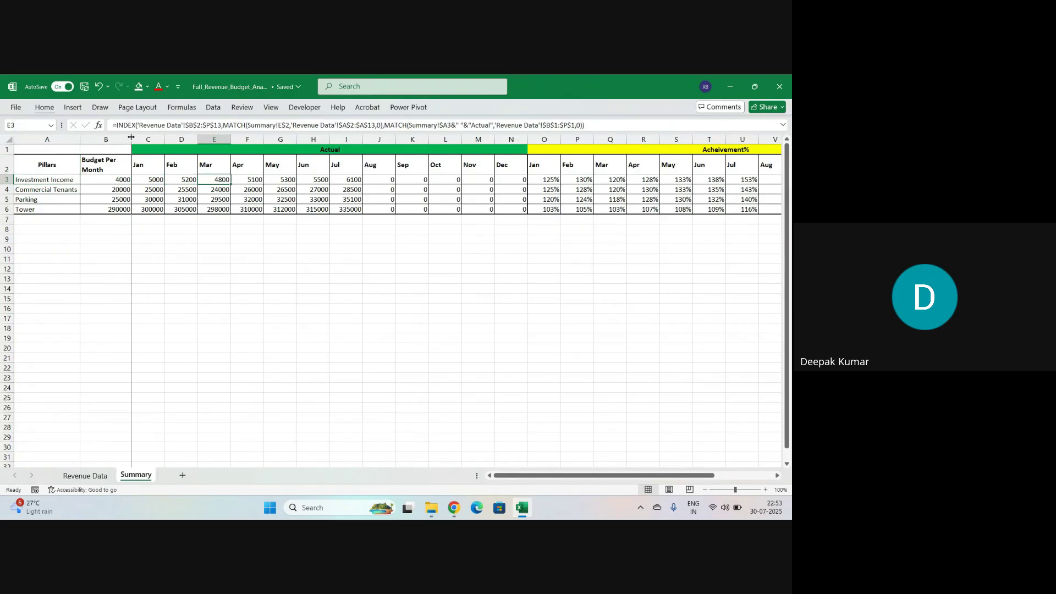
key(Right)
key(Left)
key(Left)
key(Left)
key(Left)
key(Left)
key(Left)
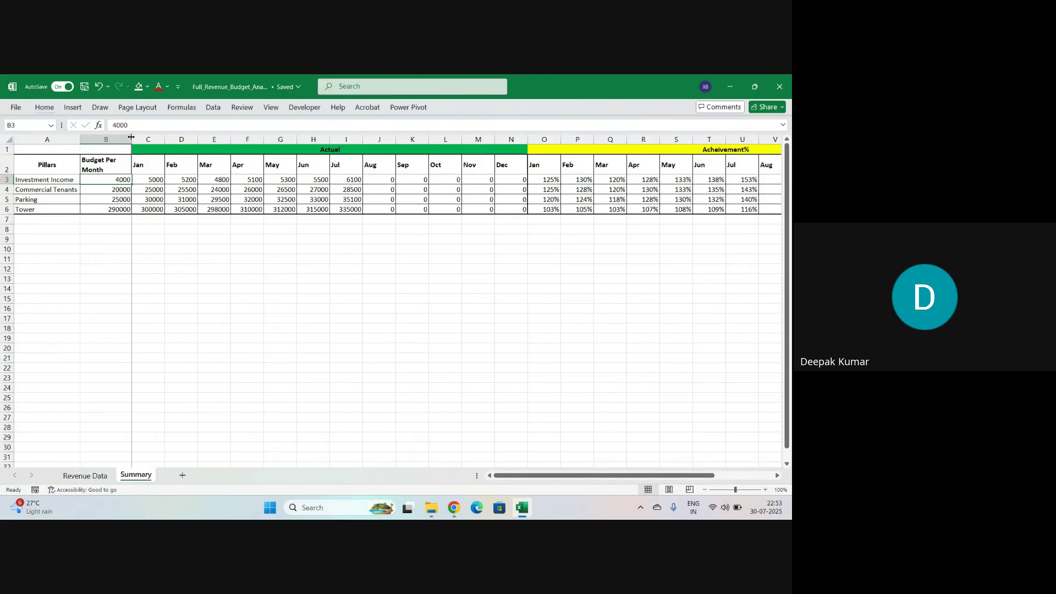
- Review the Investment Income row from Budget through the Achievement % months, and the start of the Parking row
key(Right)
key(Right)
key(Right)
key(Right)
key(Right)
key(Right)
key(Right)
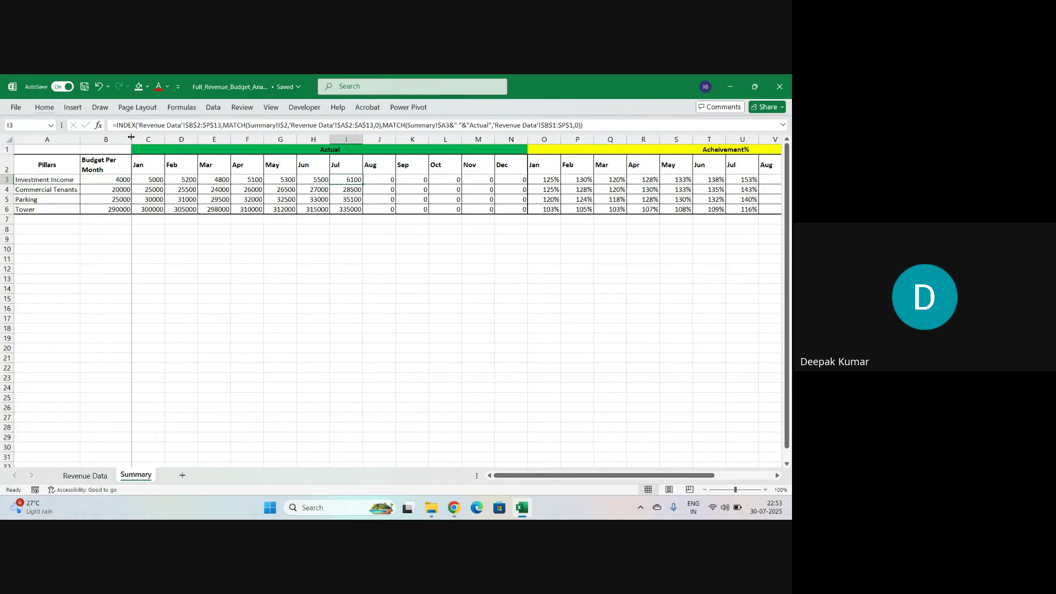
key(Right)
key(Right)
key(Right)
key(Right)
key(Right)
key(Right)
key(Right)
key(Right)
key(Right)
key(Right)
key(Right)
key(Right)
key(Right)
key(Right)
key(Right)
key(Right)
key(Right)
key(Right)
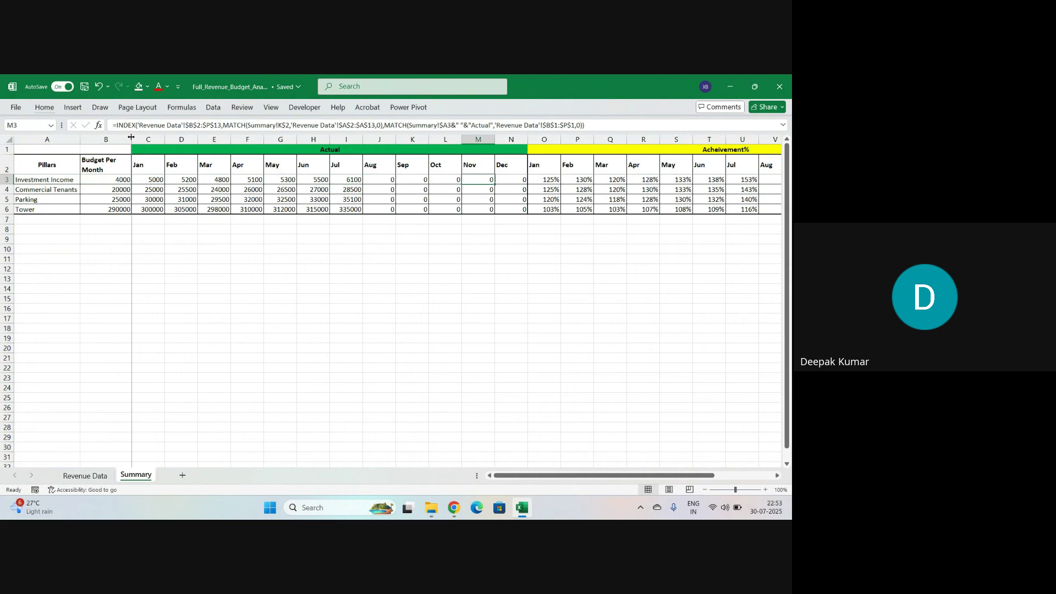
key(Left)
key(Left)
key(Left)
key(Left)
key(Left)
key(Left)
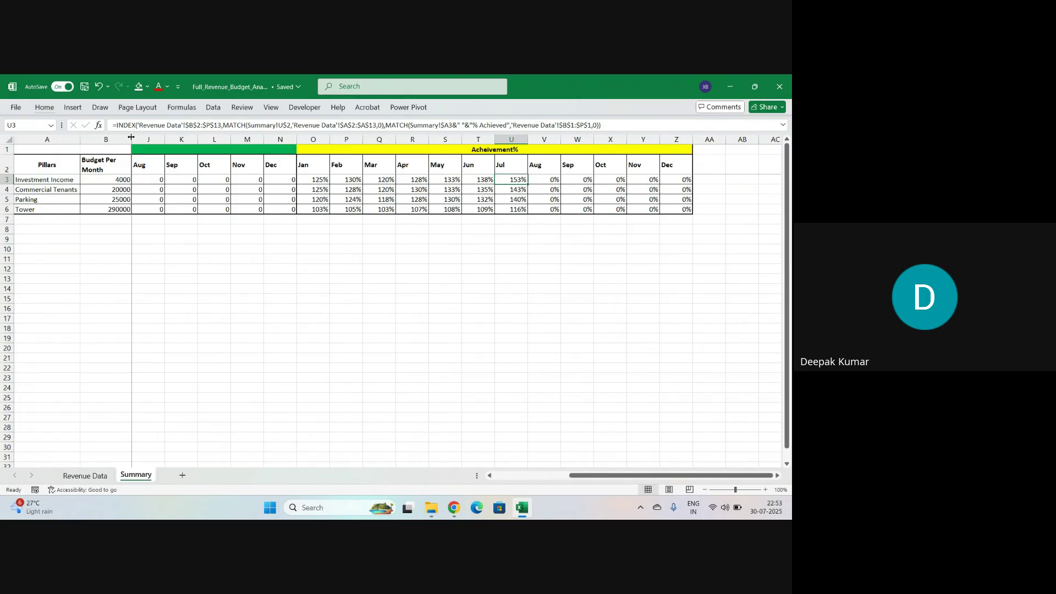
key(Down)
key(Down)
key(Home)
key(Right)
key(Right)
key(Right)
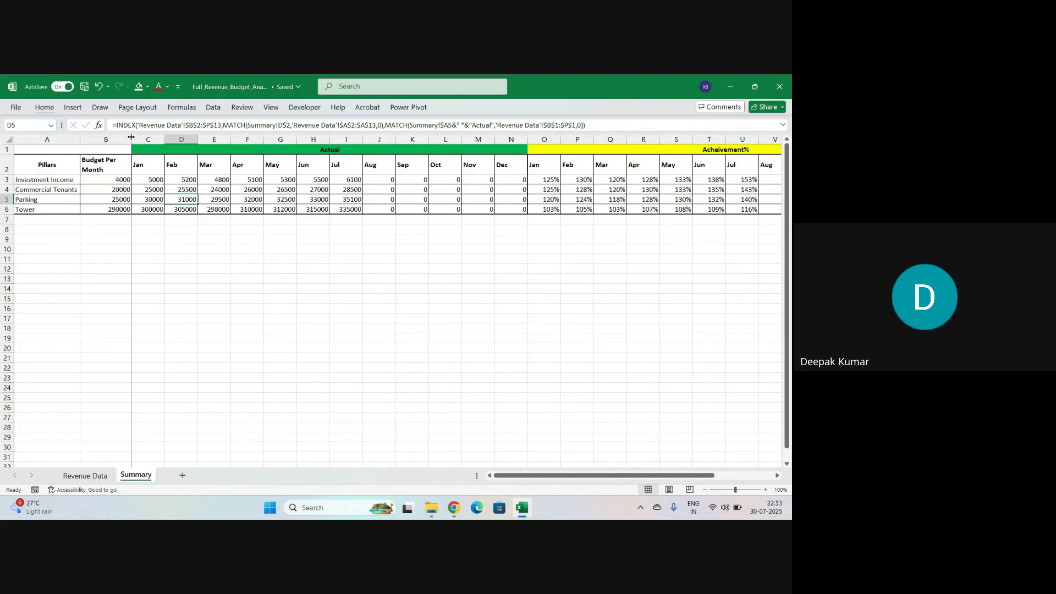
- Fill the "Budget Per Month" heading cell B2 with the standard red color
key(Left)
key(Left)
key(Up)
key(Up)
key(Up)
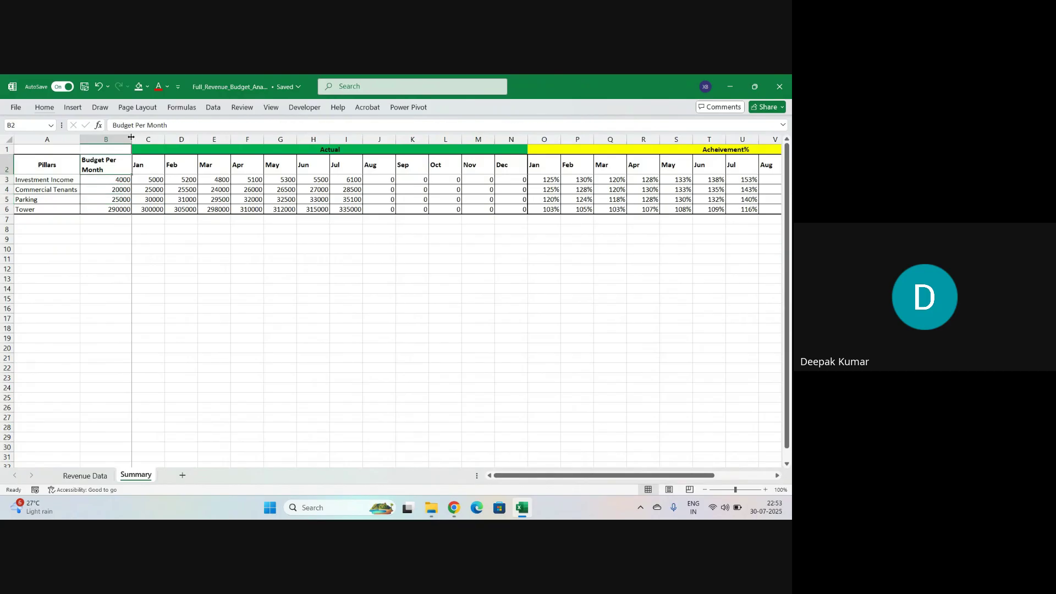
click(147, 87)
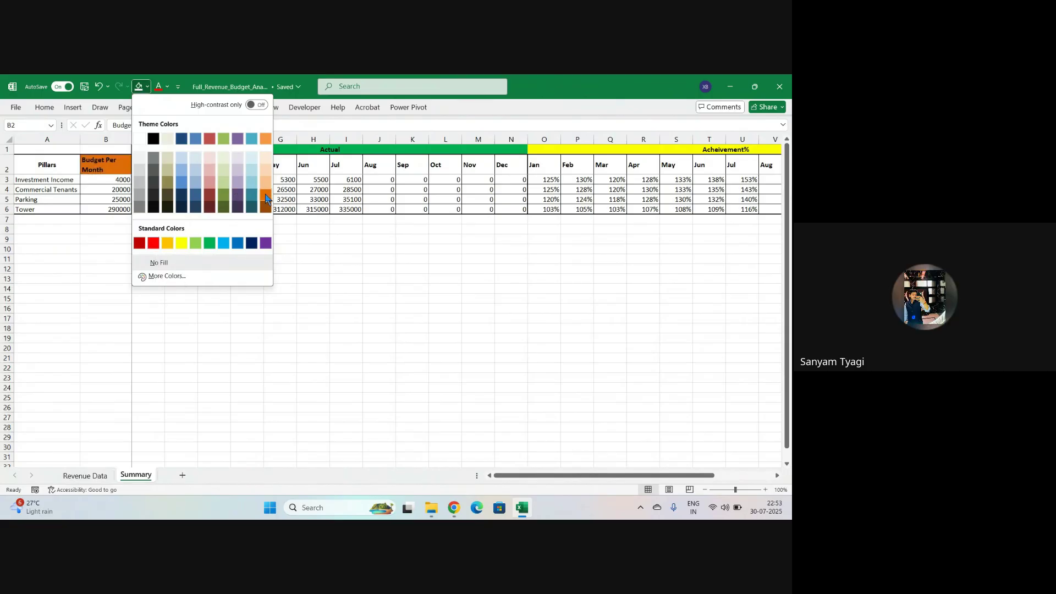
click(155, 244)
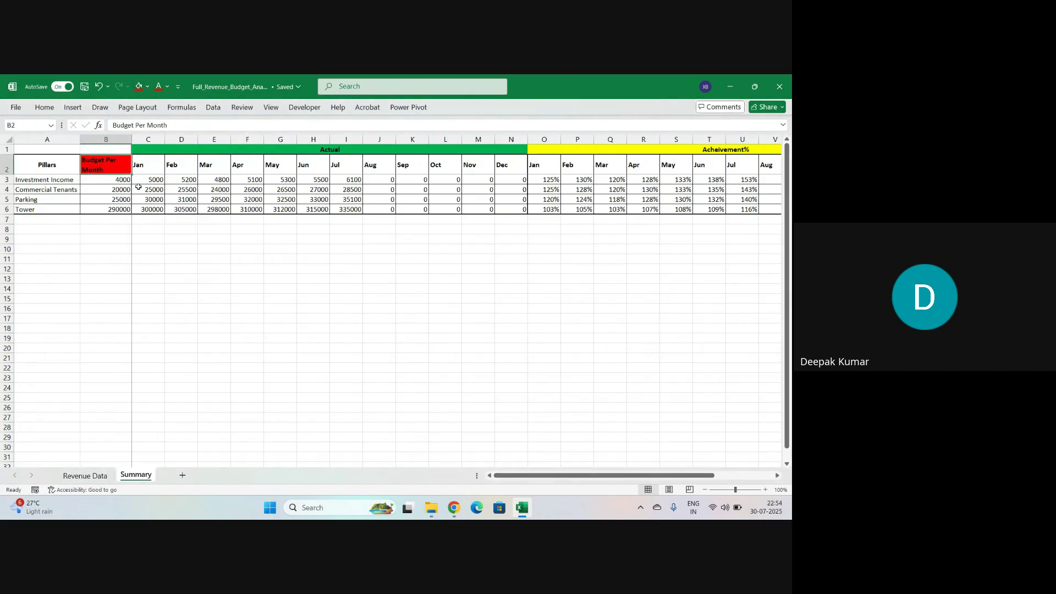
- Center the "Budget Per Month" heading and the month headings in C2:Z2 horizontally
key(alt+h)
key(a)
key(c)
key(Right)
key(ctrl+shift+Right)
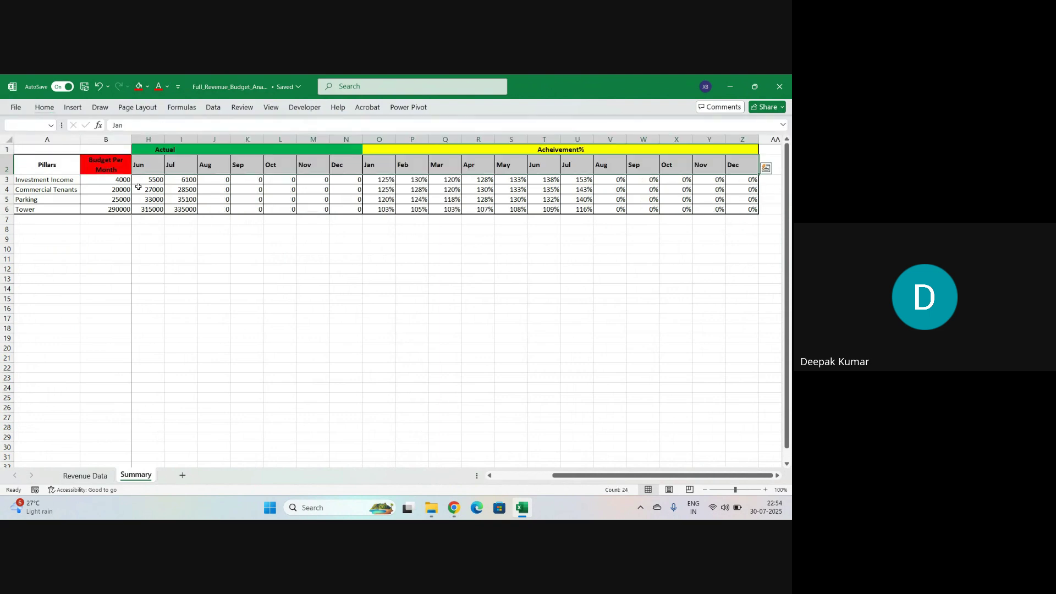
key(alt)
key(h)
key(a)
key(c)
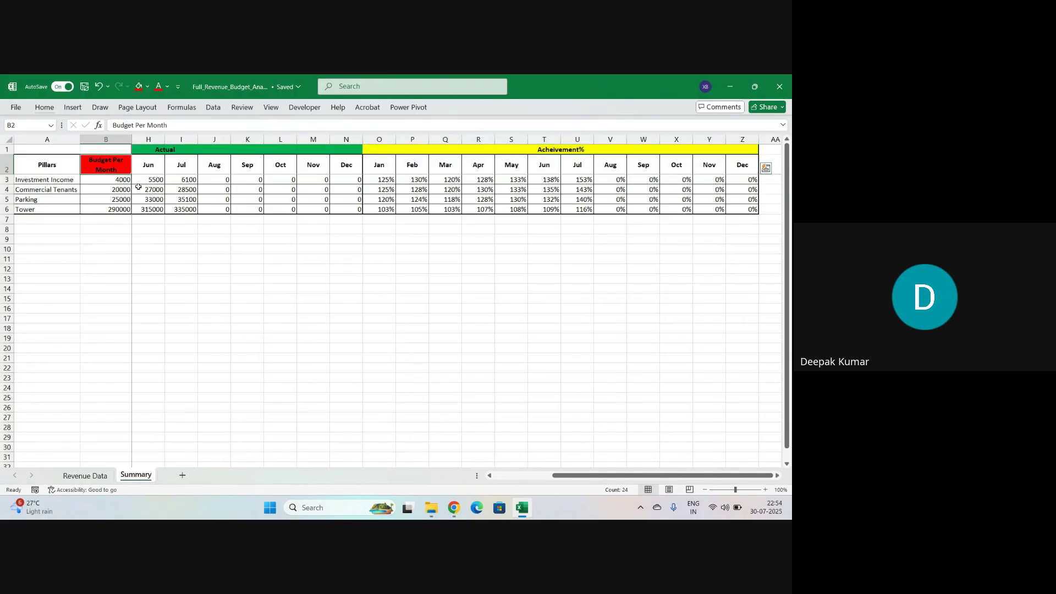
- Fill the "Pillars" heading cell A2 with a blue theme color
key(Home)
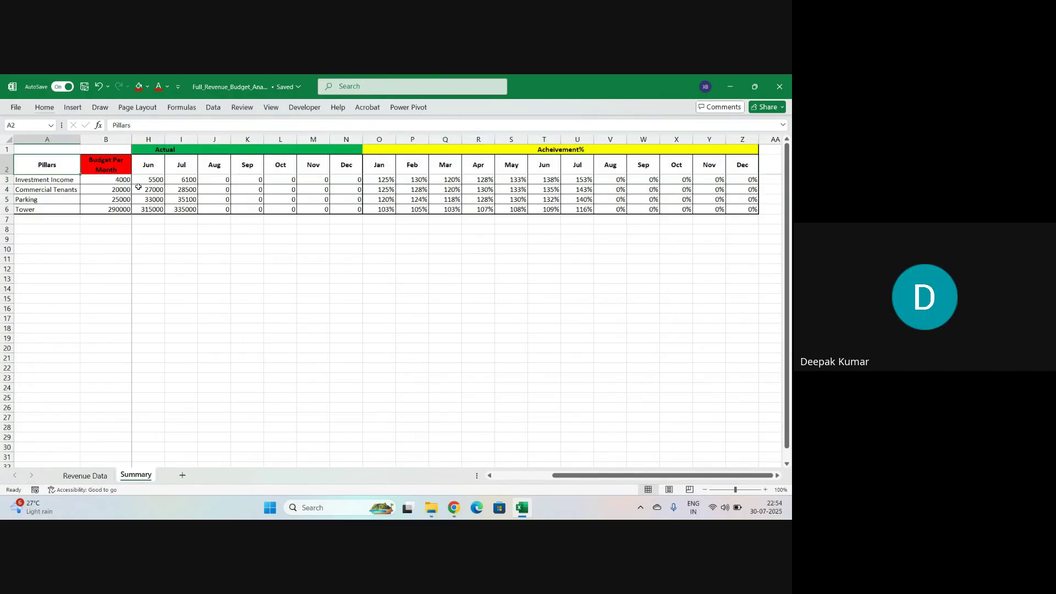
click(148, 89)
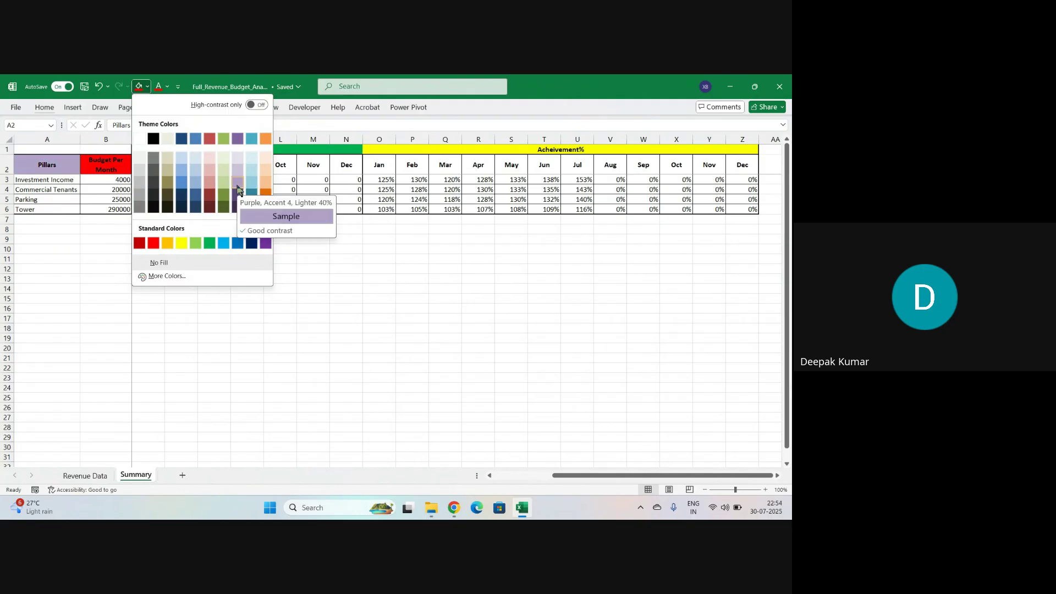
click(196, 183)
- Review the formatted table by moving along the Investment Income row through the monthly Actual columns
click(106, 179)
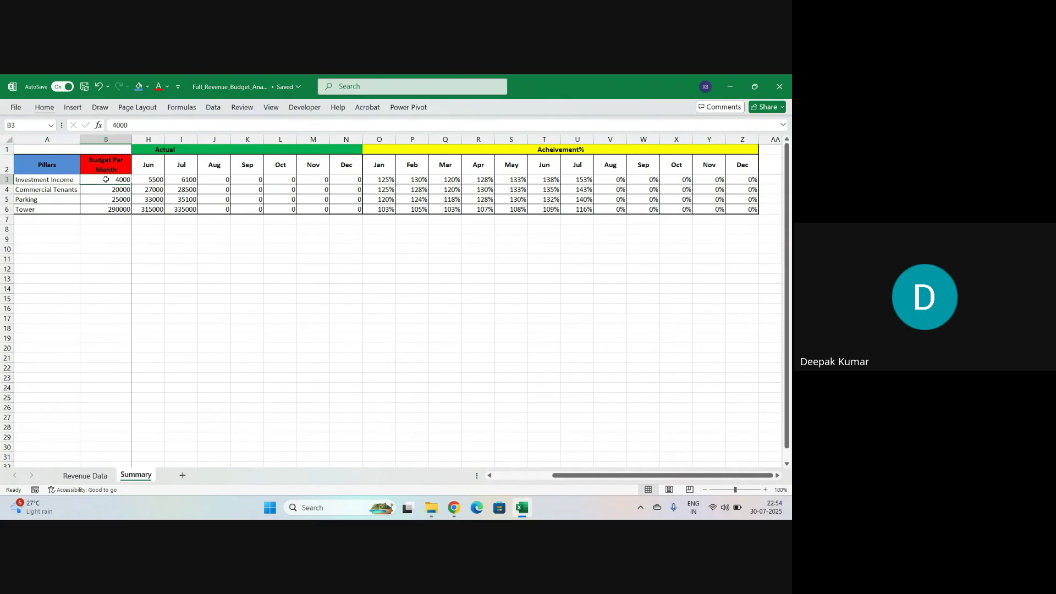
key(Right)
key(Right)
key(Right)
key(Right)
key(Right)
key(Right)
key(Right)
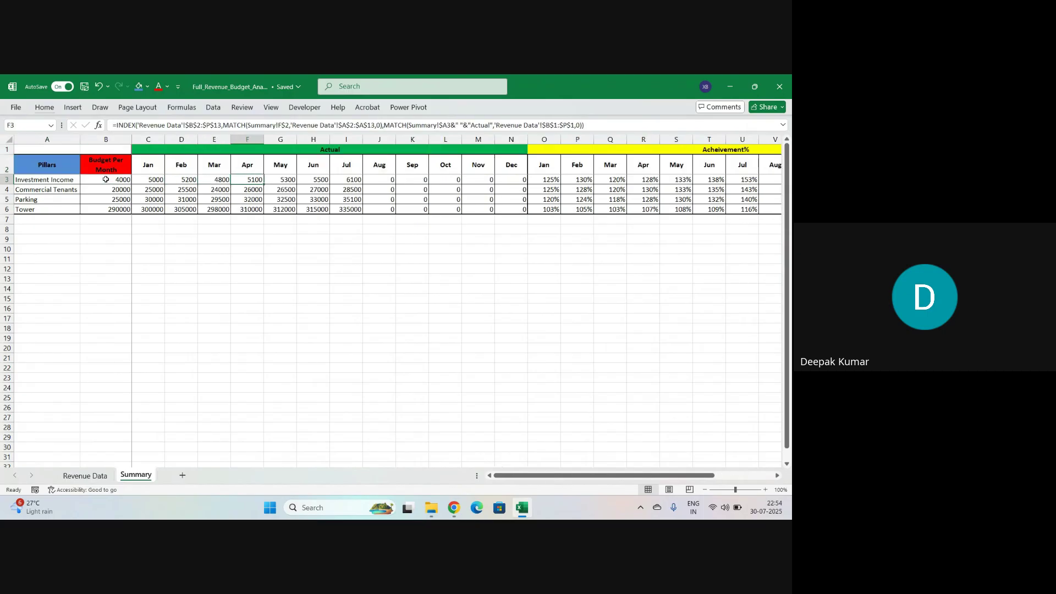
key(Right)
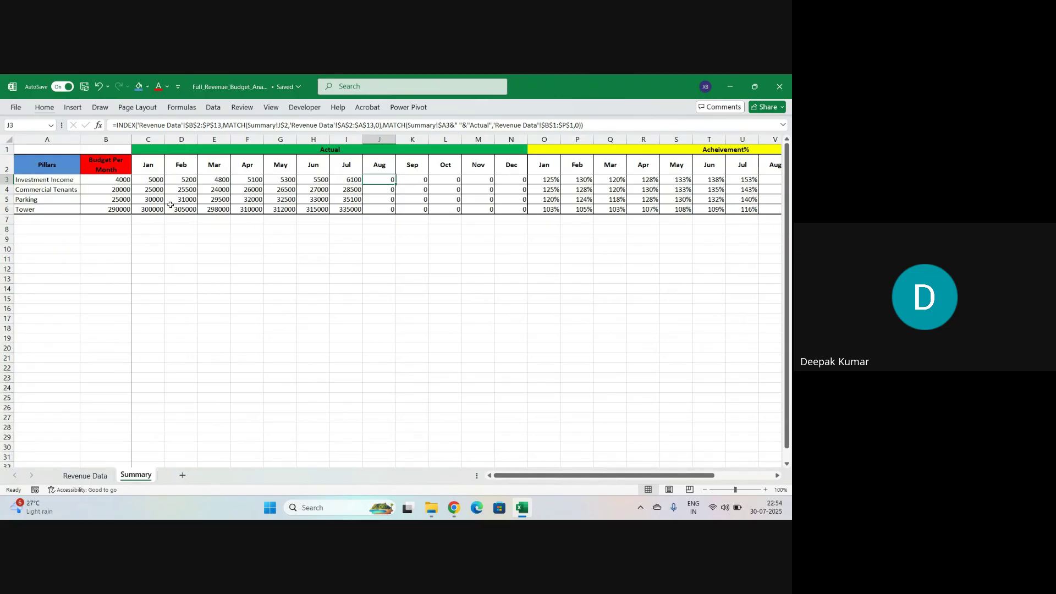
- Group the Actual columns J:N for Aug to Dec and collapse the group
click(375, 141)
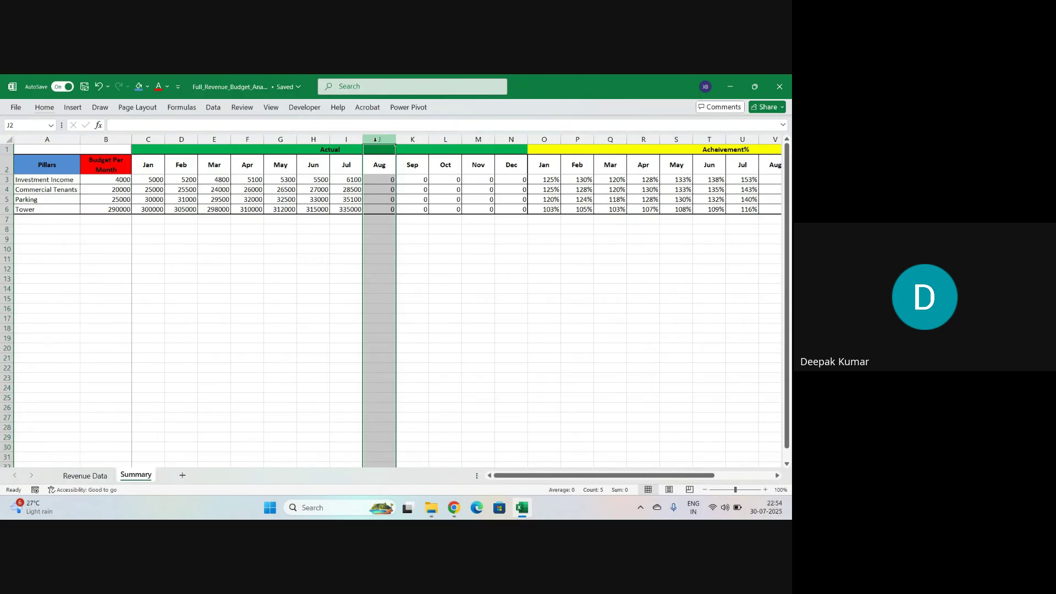
click(377, 140)
drag(377, 141, 508, 138)
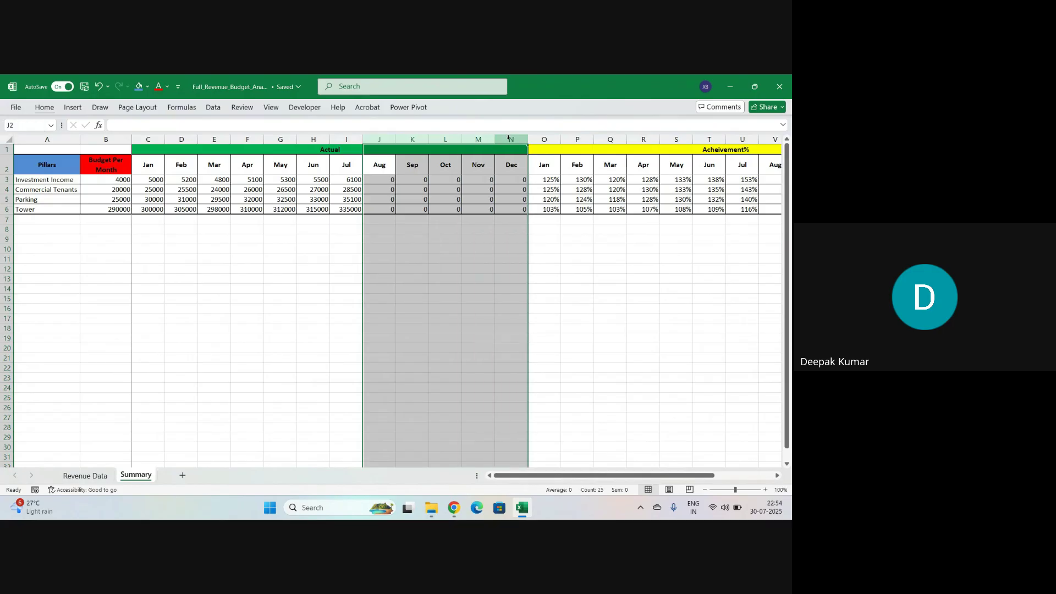
key(shift+alt+Right)
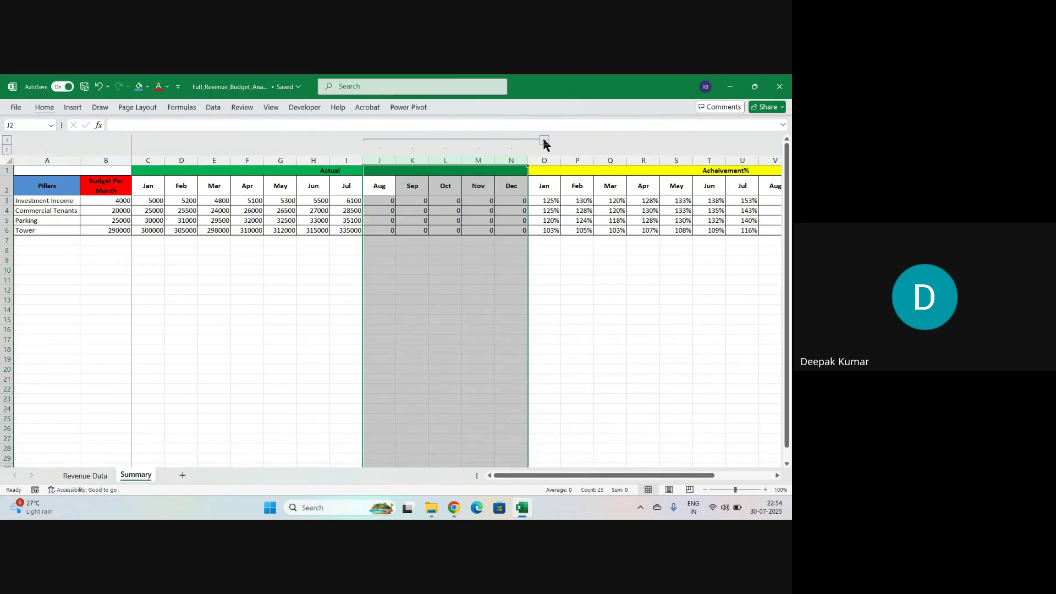
click(544, 140)
click(388, 202)
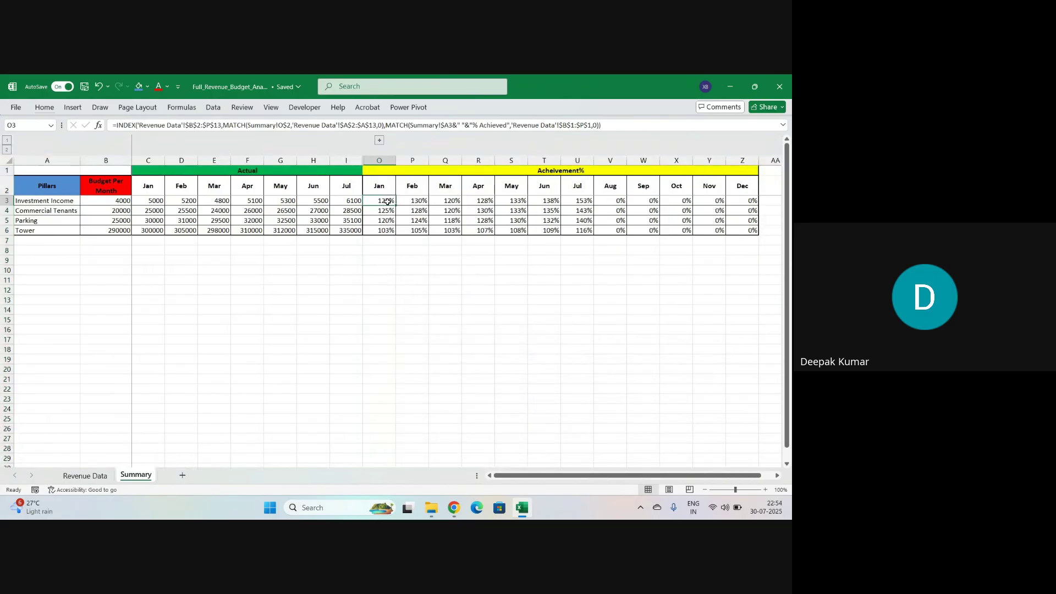
- Group the Achievement % columns V:Z for Aug to Dec and collapse the group
key(Right)
key(Right)
key(Right)
key(Right)
key(Right)
key(Right)
key(Right)
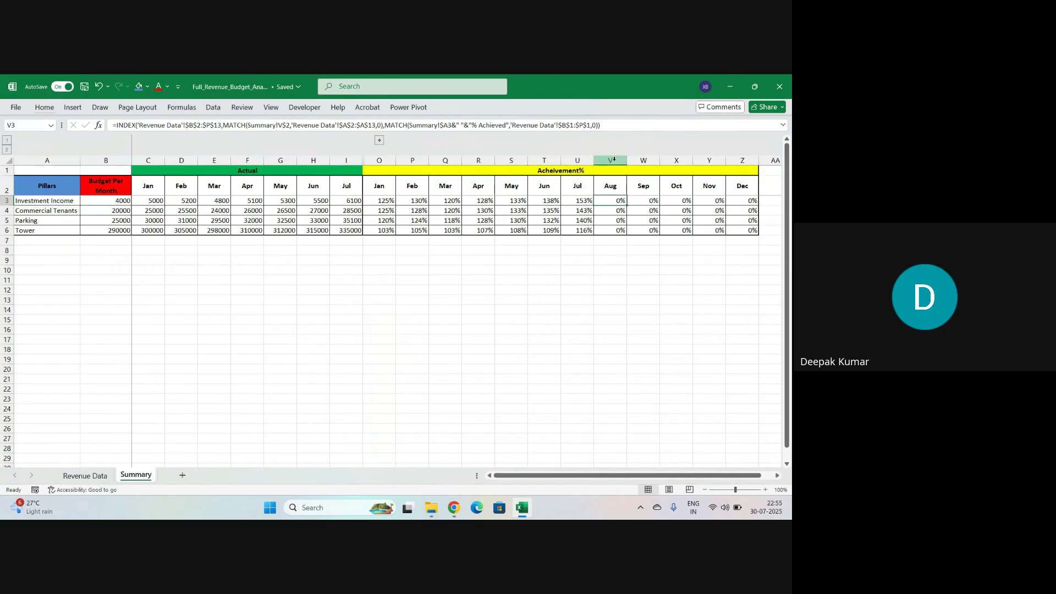
drag(614, 159, 734, 159)
key(alt+shift+Right)
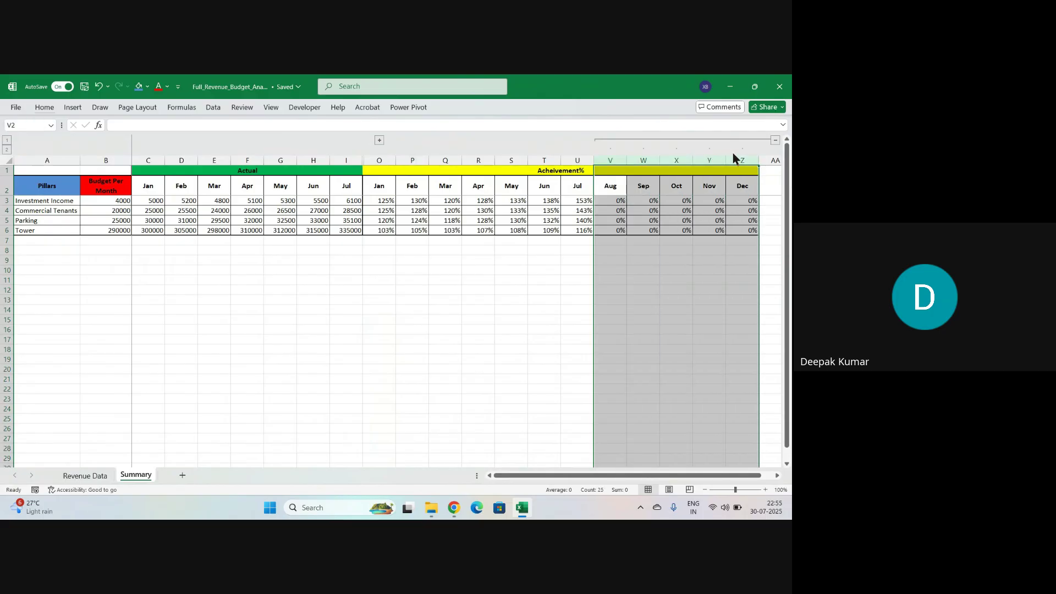
click(775, 140)
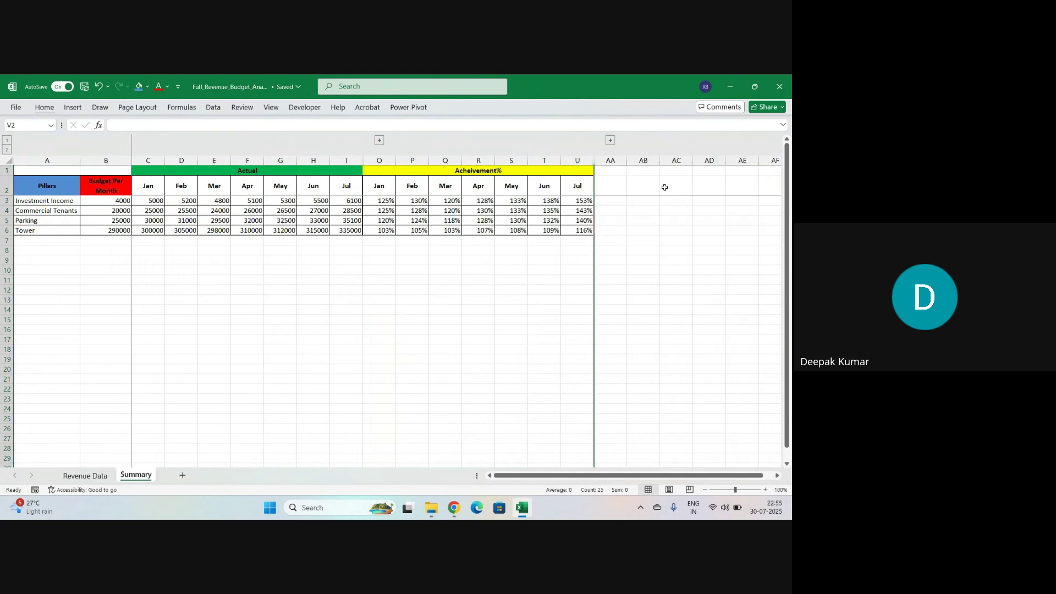
- Review the collapsed table along the Investment Income row back to the Jan Actual column and down through the pillar rows
click(537, 205)
key(Left)
key(Left)
key(Left)
key(Left)
key(Left)
key(Left)
key(Left)
key(Left)
key(Left)
key(Left)
key(Left)
key(Left)
key(Left)
key(Left)
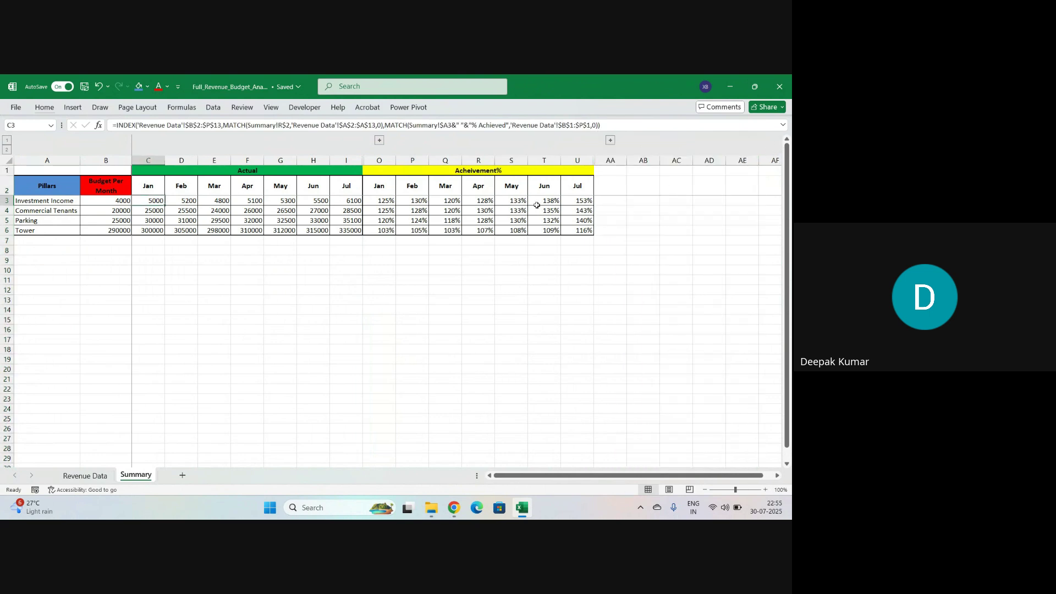
key(Right)
key(Right)
key(Right)
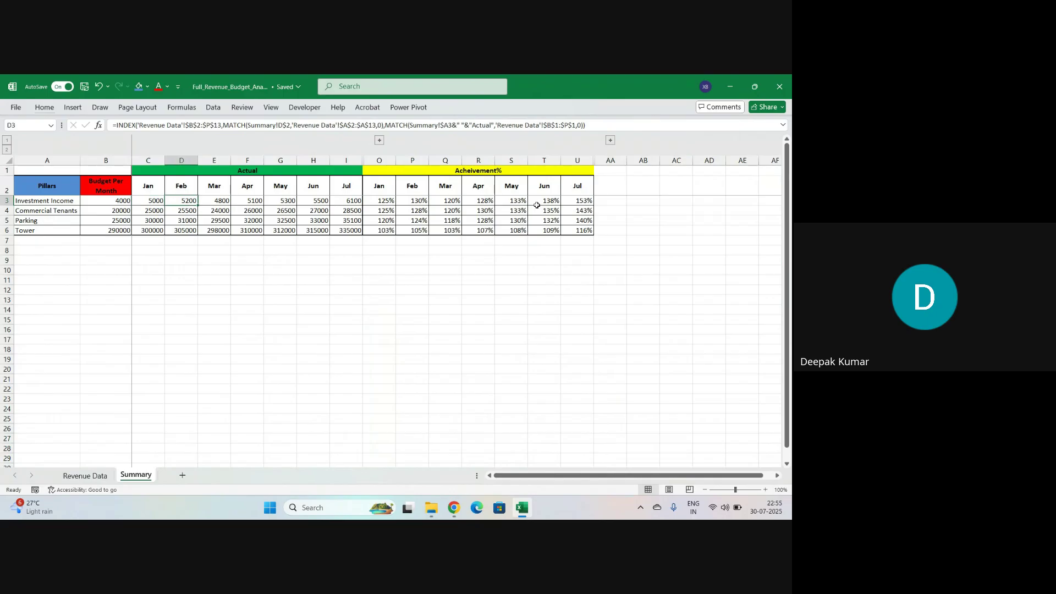
key(Down)
key(Down)
key(Down)
key(Down)
key(Down)
key(Down)
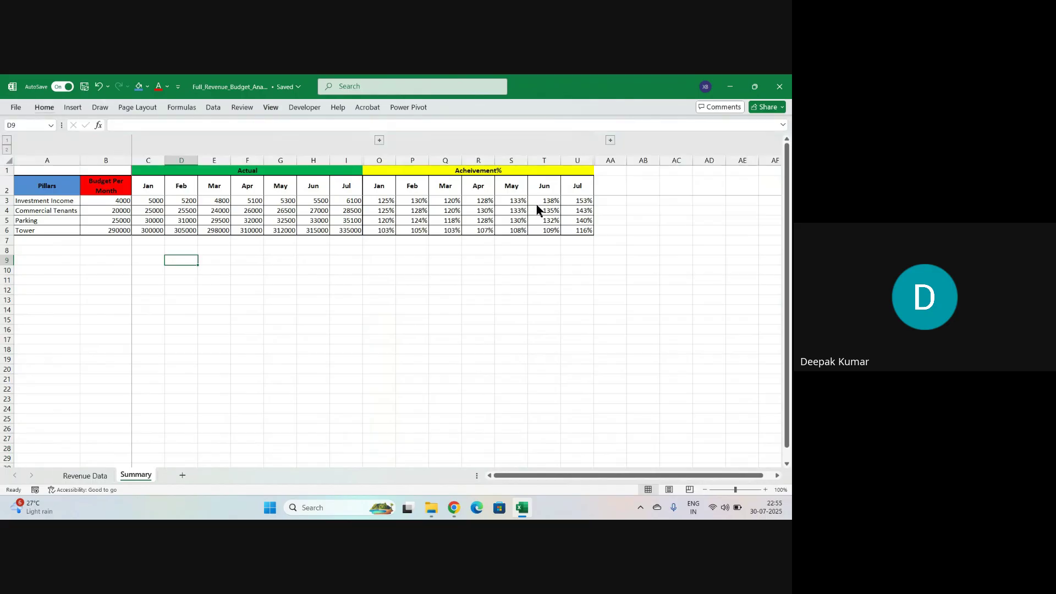
- Insert two blank rows above the "Actual" and "Achievement%" heading row of the Summary table
key(Up)
key(Up)
key(Up)
key(Up)
key(Up)
key(Up)
key(Up)
key(Up)
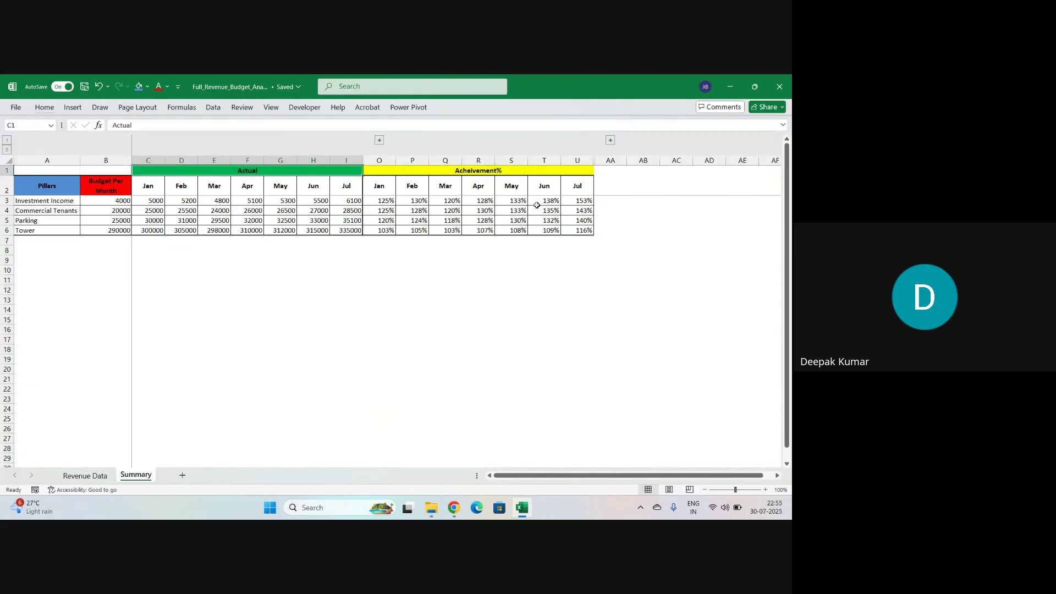
key(shift+space)
key(ctrl+shift+equal)
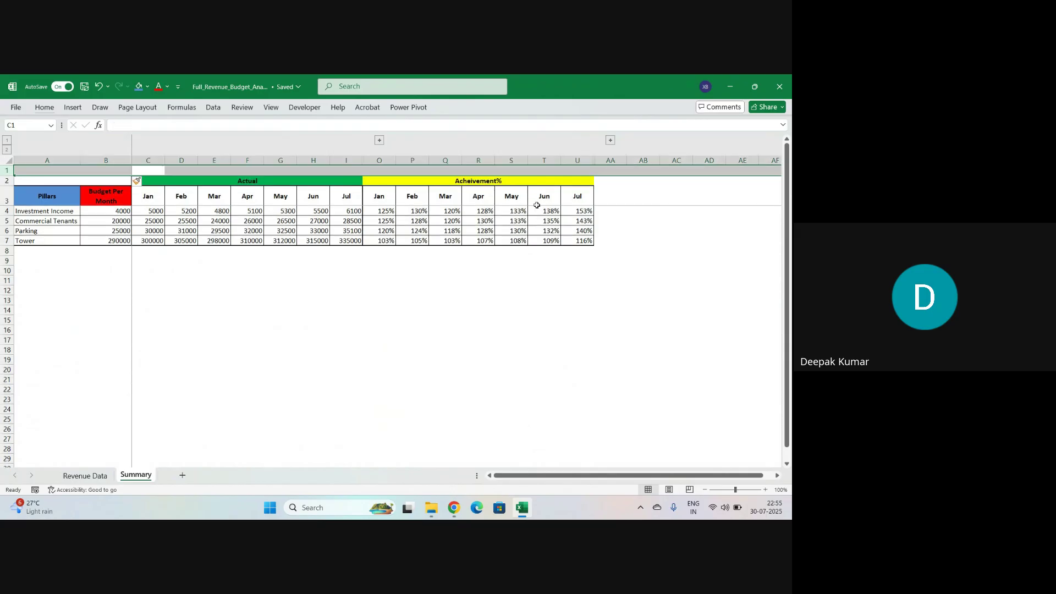
key(ctrl+shift+equal)
- Check the Actual columns down to the Tower row and move the selection to an empty cell below the table
key(Right)
key(Down)
key(Down)
key(Down)
key(Down)
key(Down)
key(Down)
key(Down)
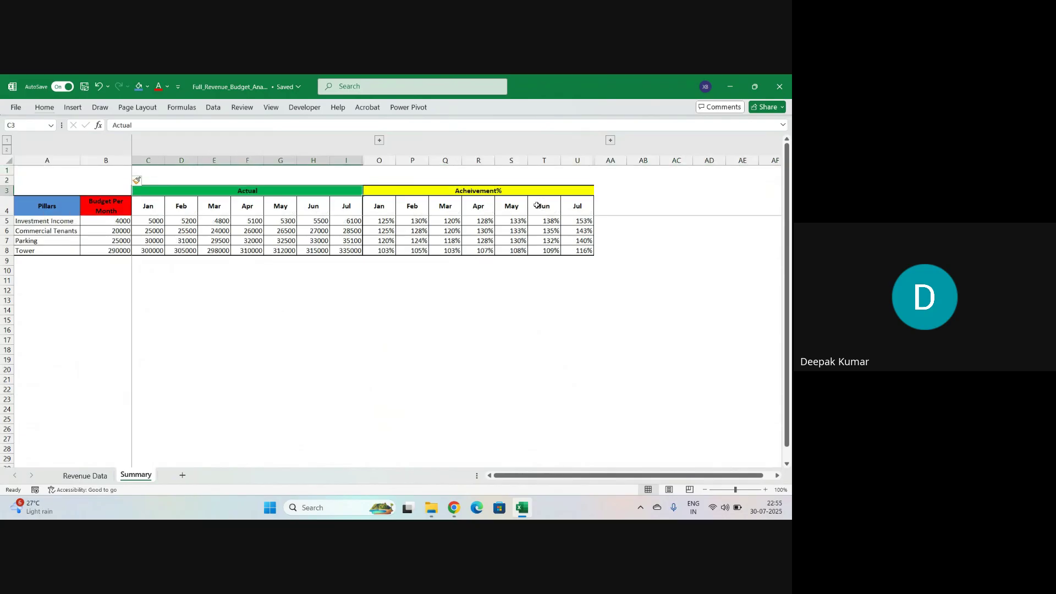
key(Right)
key(Right)
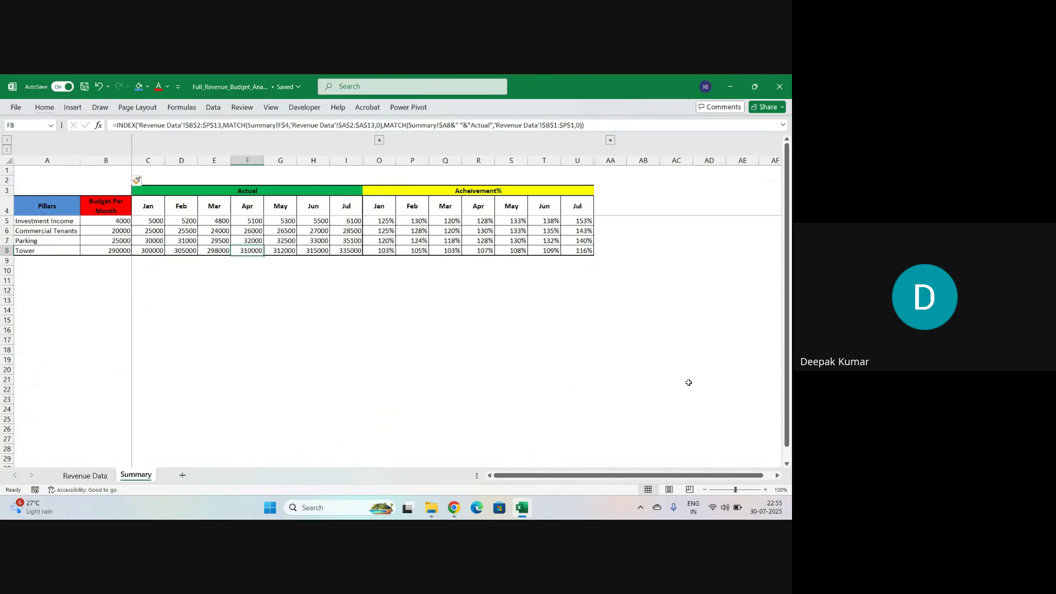
click(532, 333)
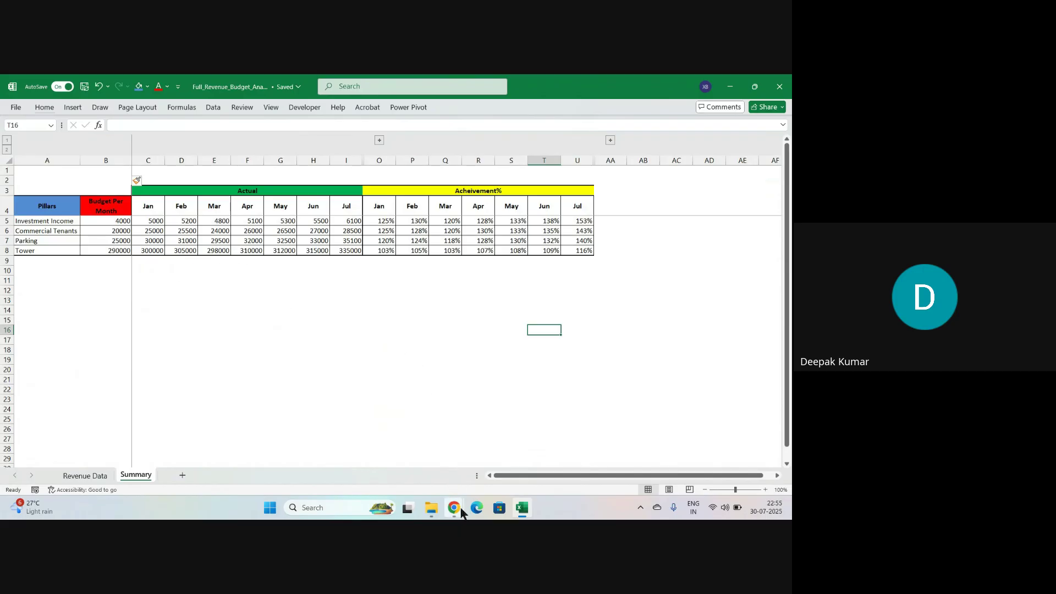
- Switch to the Google Meet call in Chrome and show its recording controls
mouse_move(461, 511)
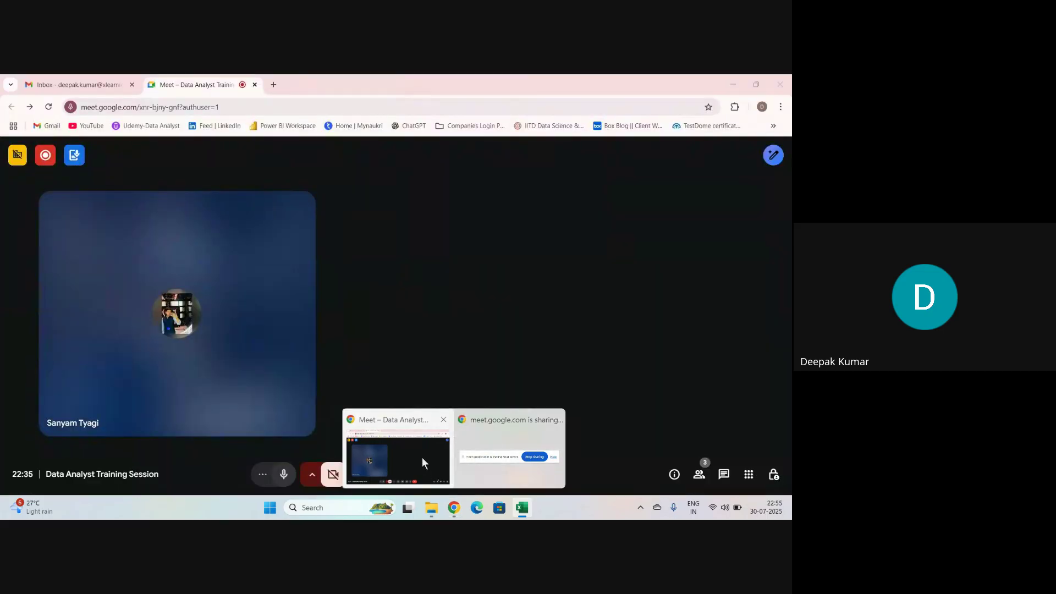
click(421, 457)
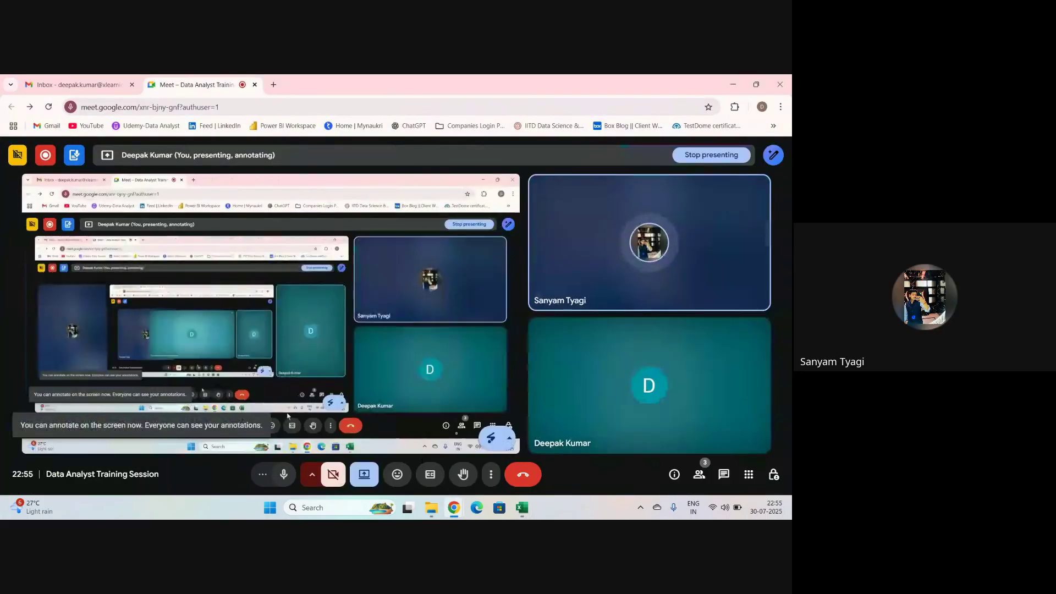
click(489, 476)
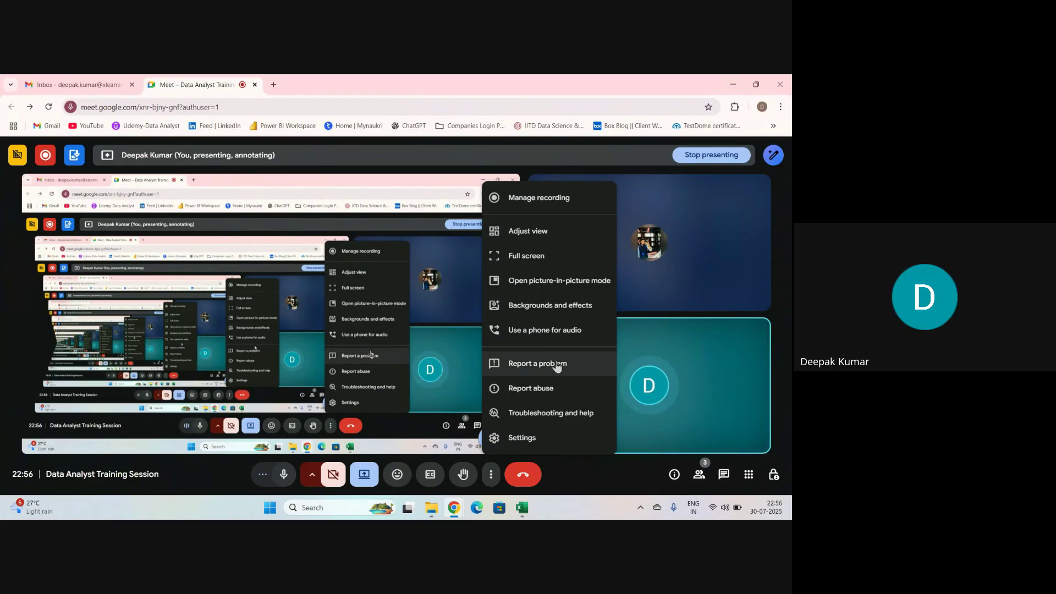
click(47, 160)
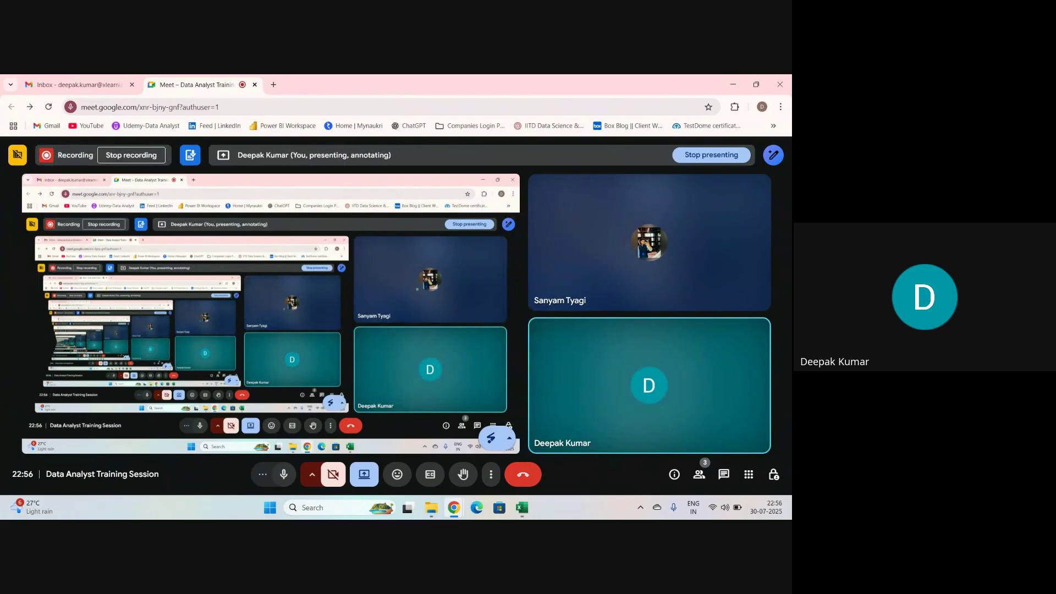